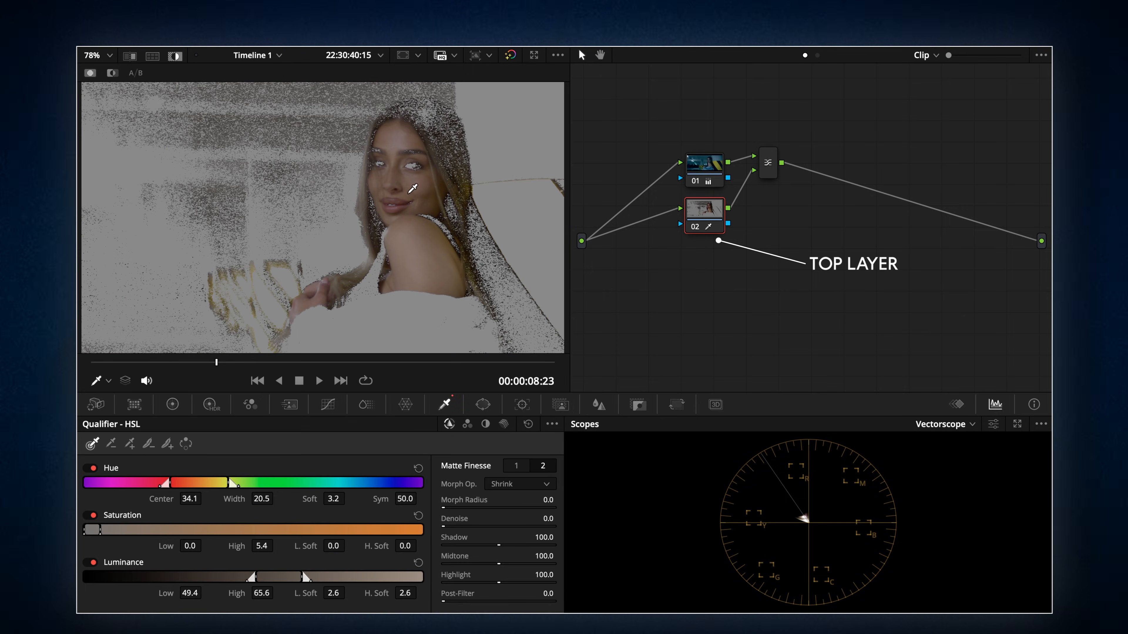
Refine the skin key on node 02 with Pre-Filter 14.8, Clean Black 4.7, Black Clip 6.5 and Blur Radius 42.3, and turn off the highlight view
click(516, 466)
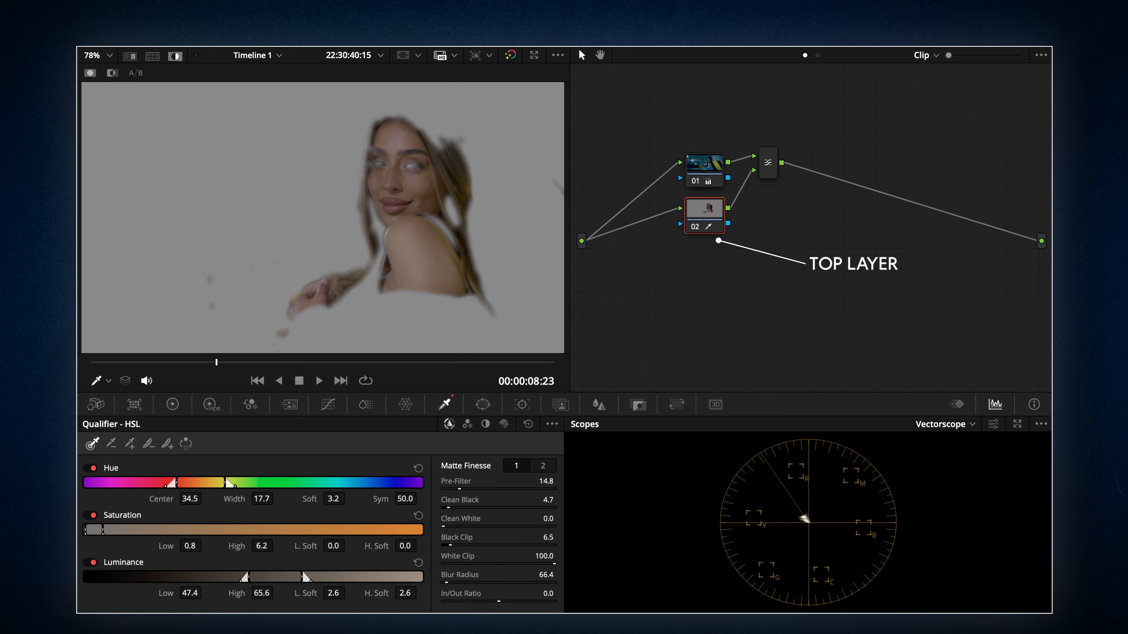
click(172, 58)
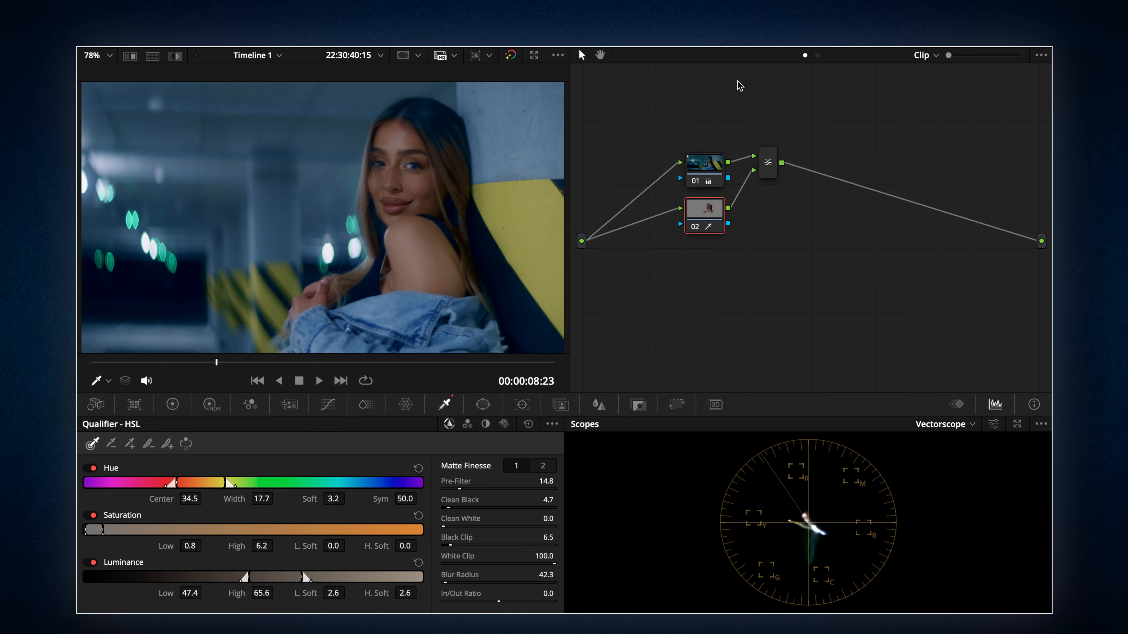
Lower the key output gain of node 02 to 0.551 and of node 01 to 0.776
click(637, 405)
drag(419, 524, 439, 523)
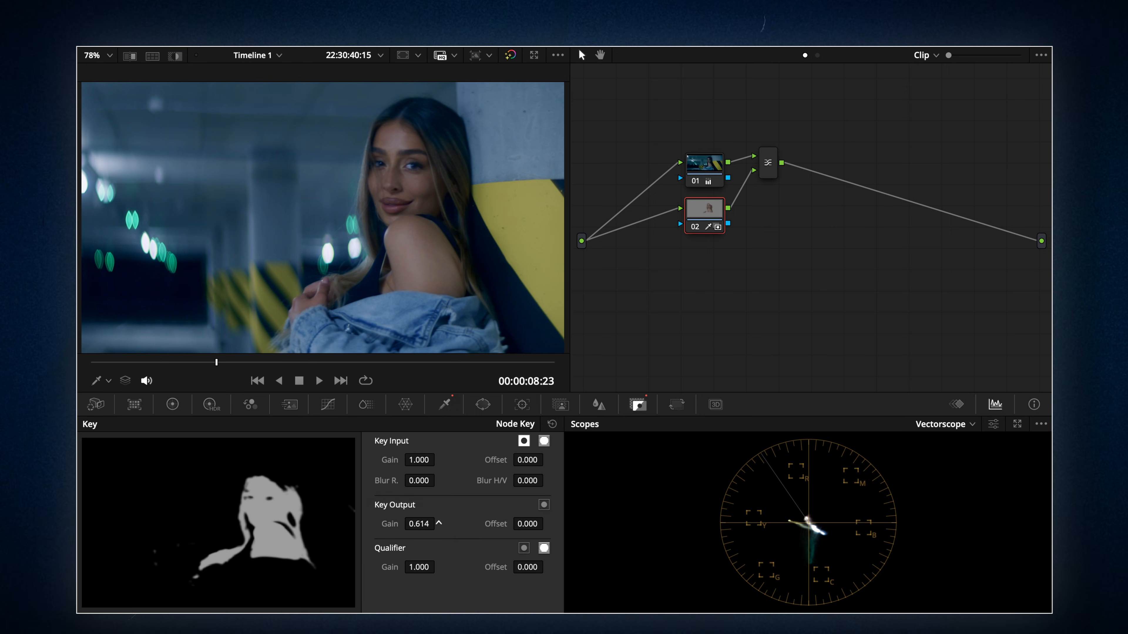
drag(439, 523, 438, 523)
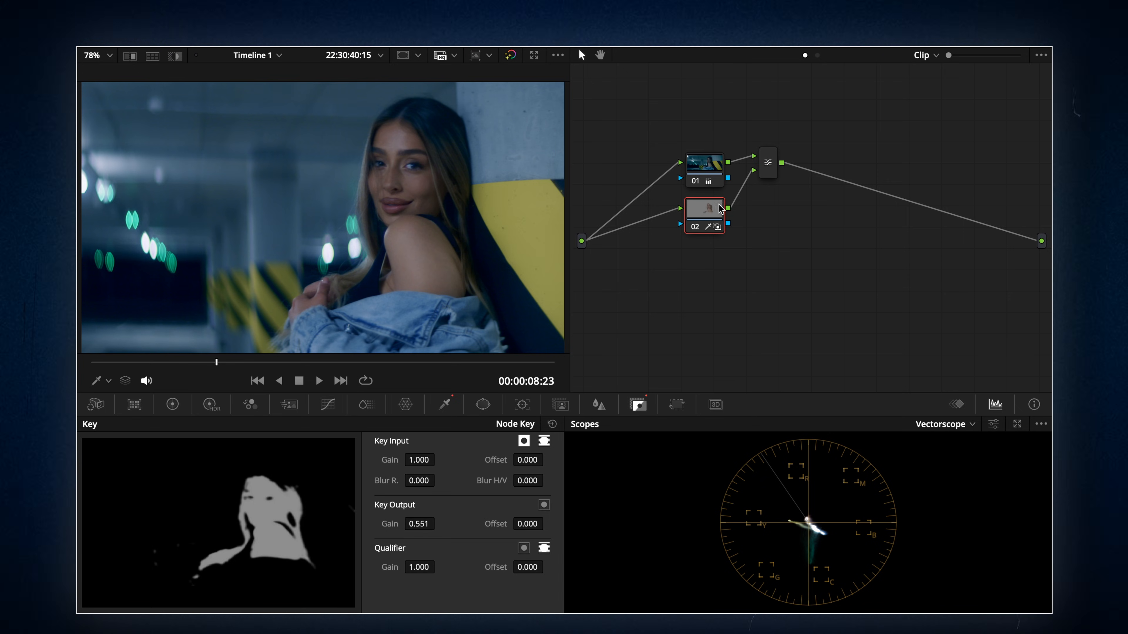
click(709, 164)
drag(439, 524, 438, 524)
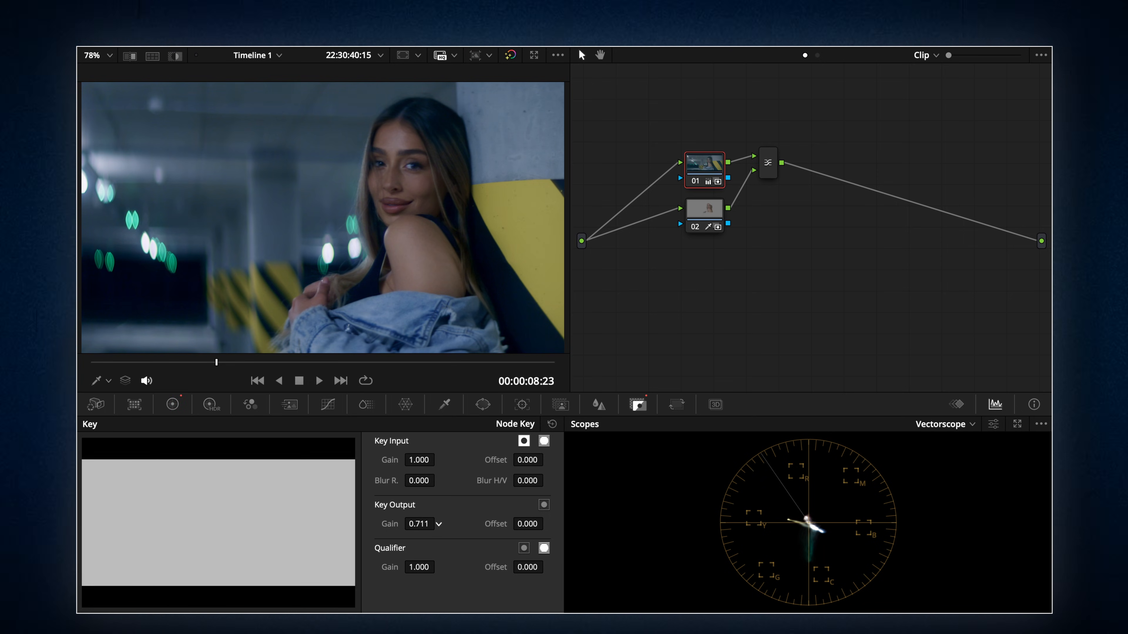
Select nodes 01 and 02 and toggle them off and on to compare the grade with the original image
drag(725, 306, 706, 154)
key(super+d)
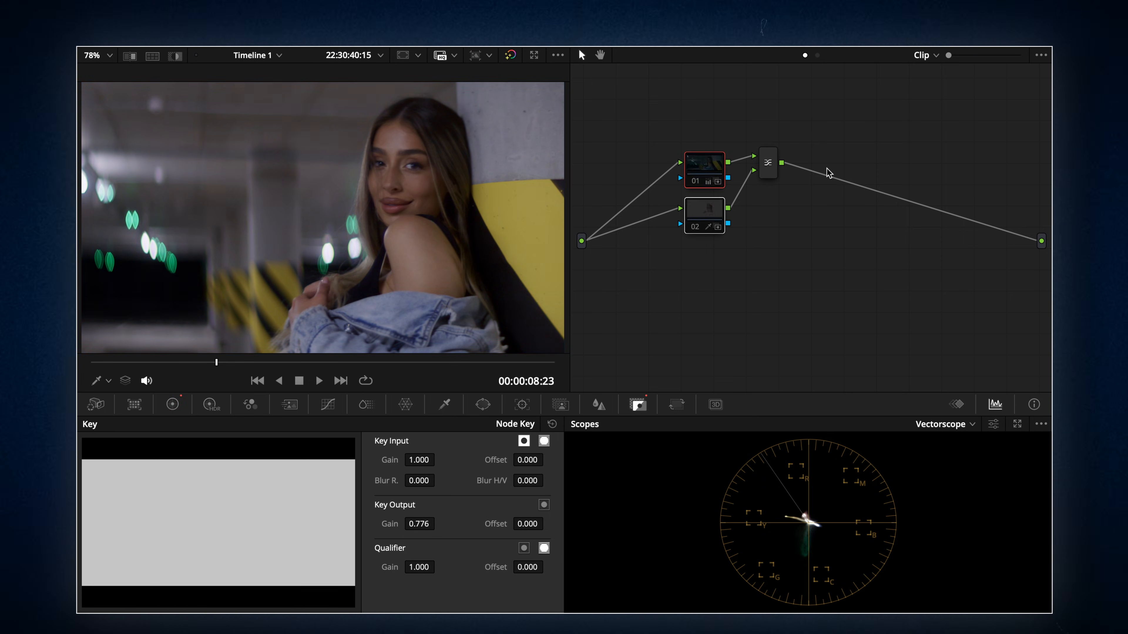
key(super+d)
key(super+d)
key(super+d)
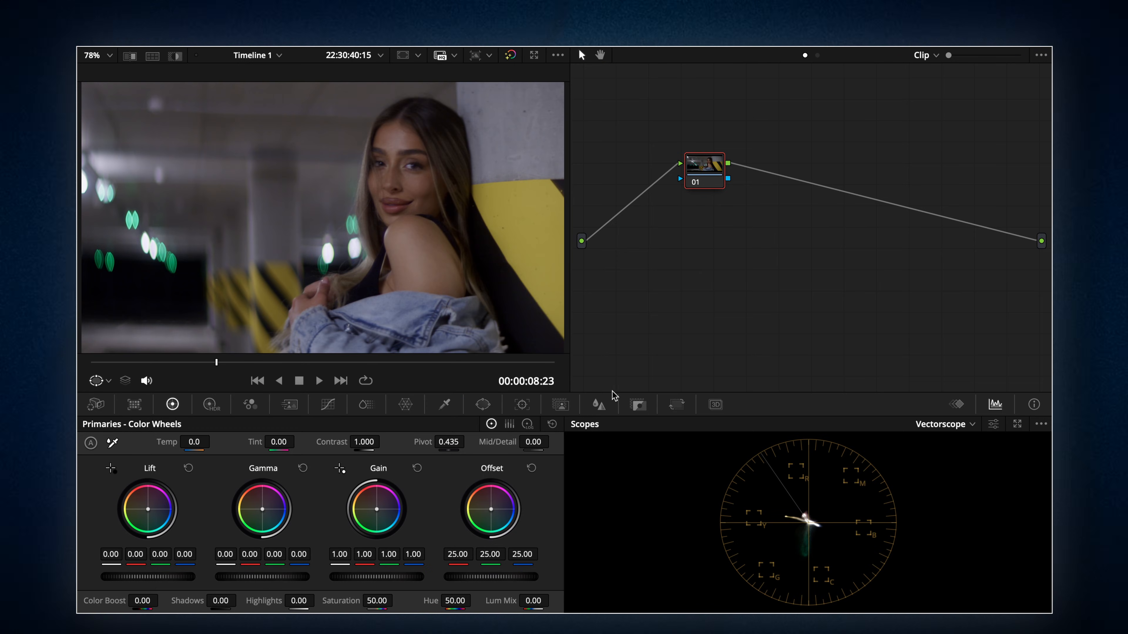
Add a circle window around the woman on node 01, stretched into a tilted oval with a wide soft edge
click(490, 407)
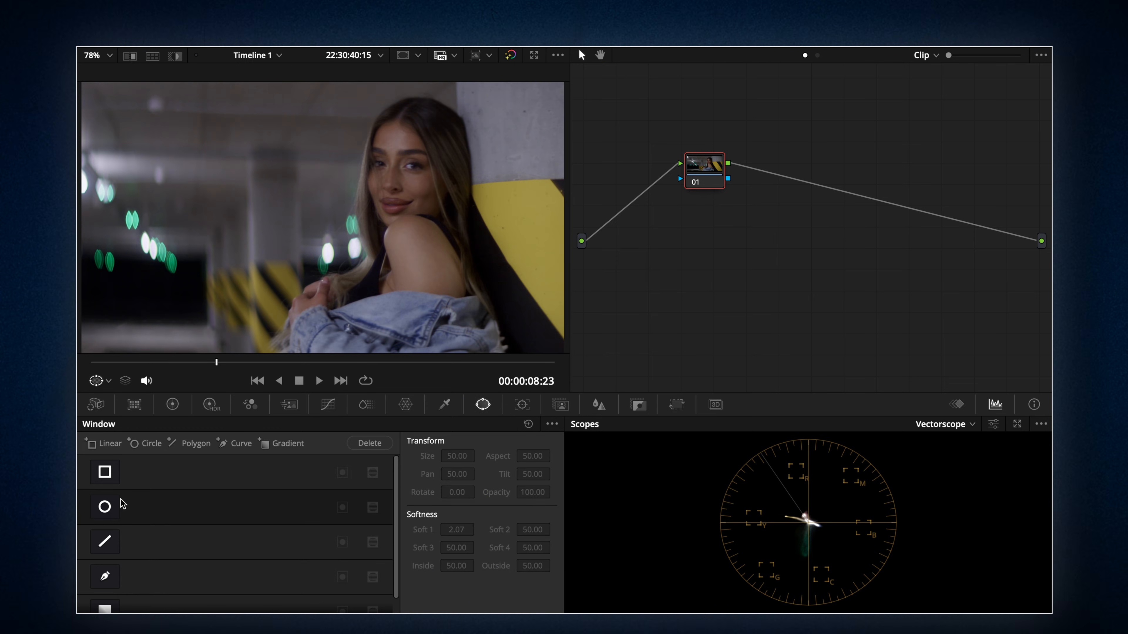
click(107, 509)
drag(340, 218, 426, 197)
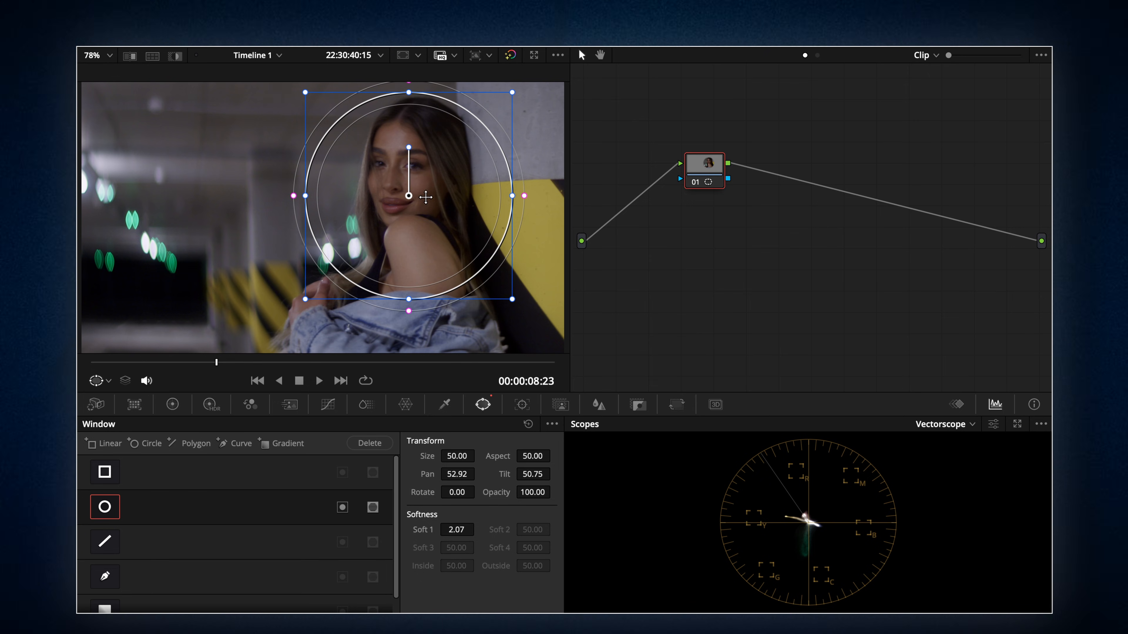
drag(408, 300, 409, 355)
drag(409, 120, 425, 122)
drag(409, 196, 409, 213)
drag(521, 237, 611, 258)
Raise node 01's Gain to 1.19 and its Saturation to 60.80 inside the window
click(173, 404)
drag(382, 578, 407, 579)
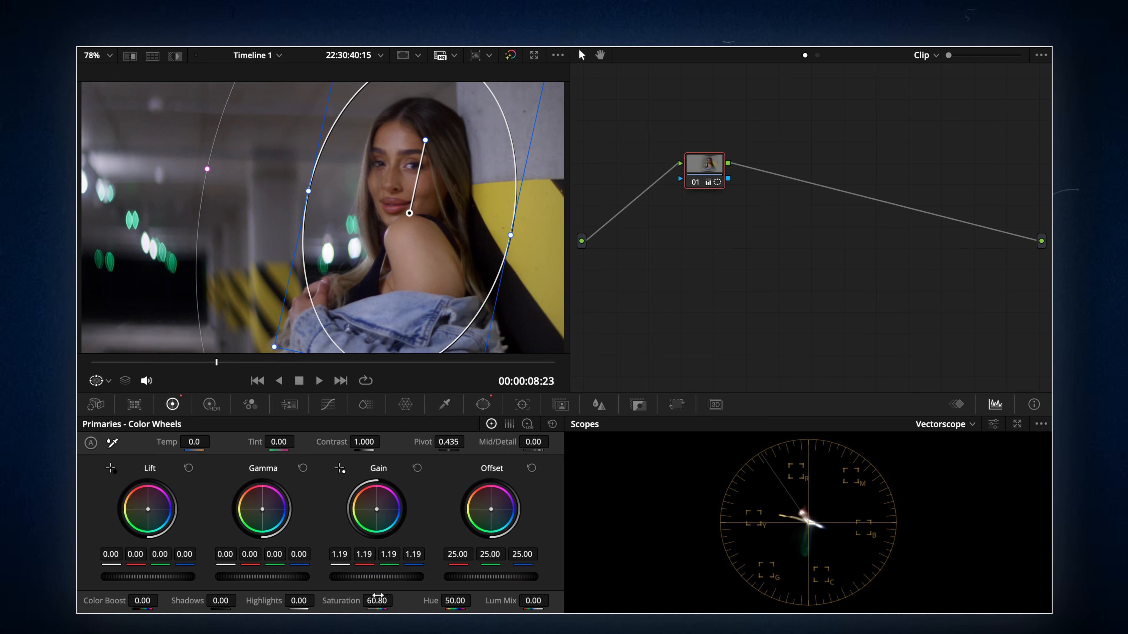
Add an outside node after node 01 and lower its Gain to darken the area around the woman
right_click(715, 168)
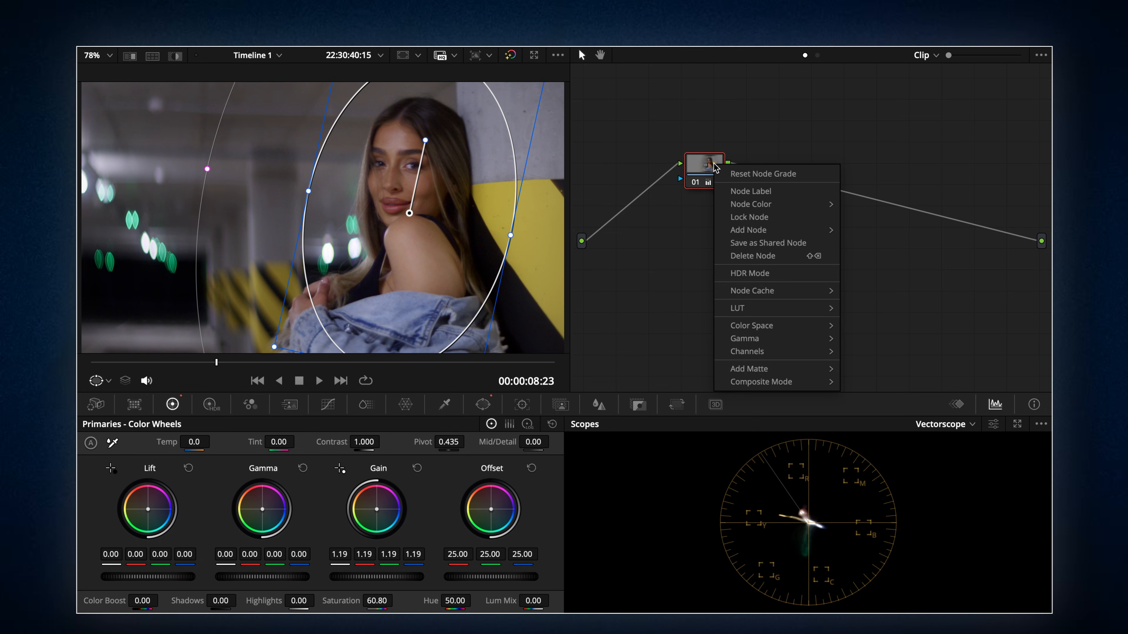
mouse_move(798, 231)
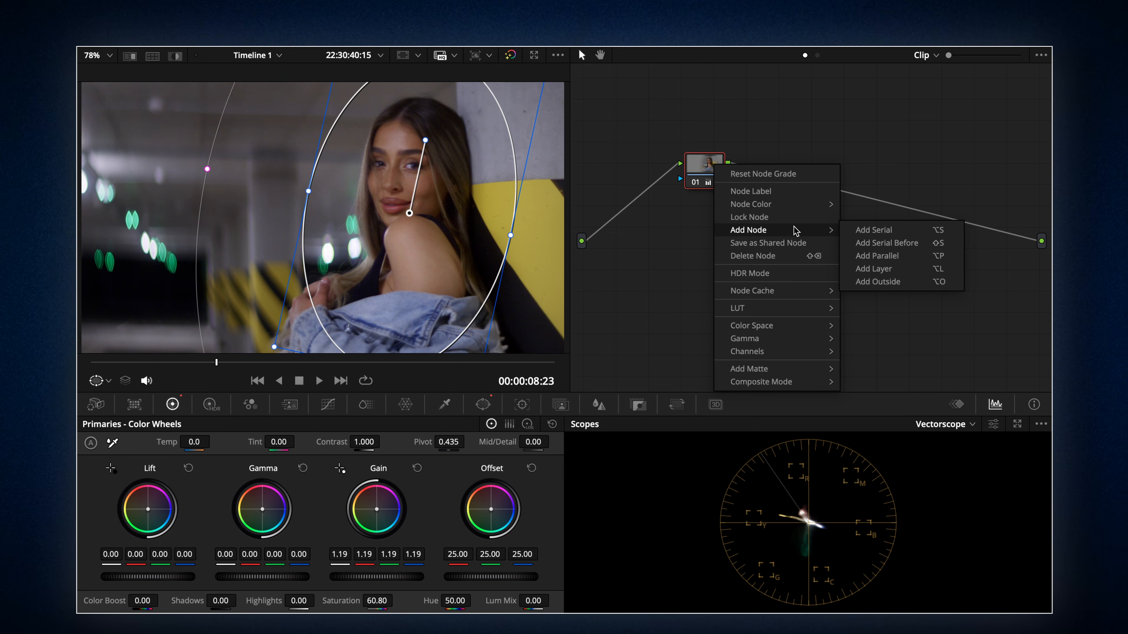
click(908, 282)
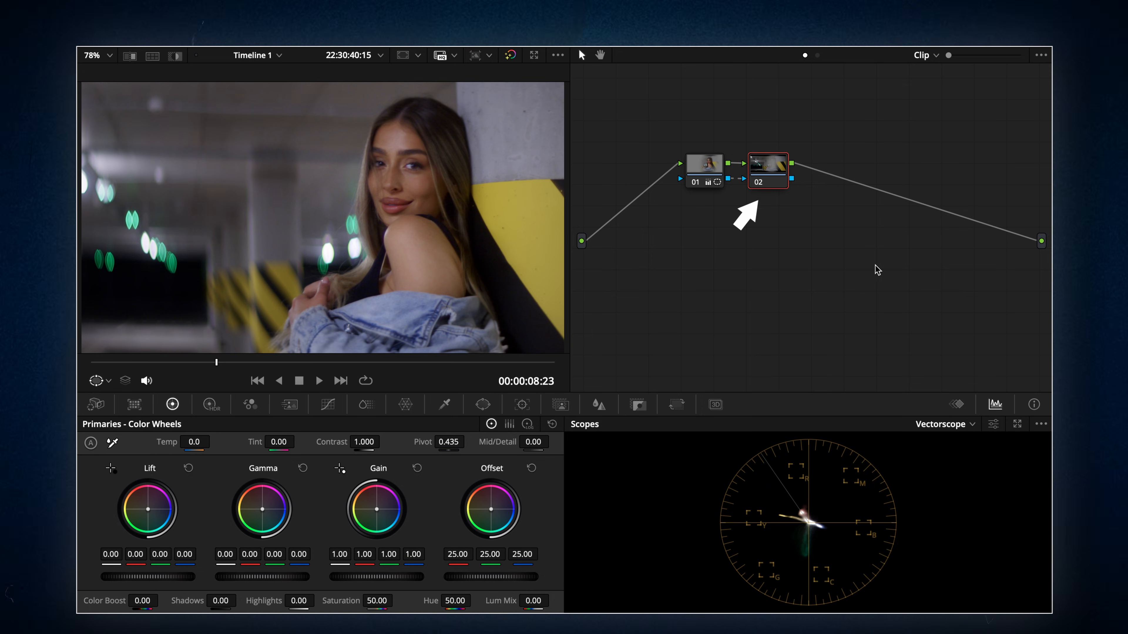
drag(375, 577, 350, 577)
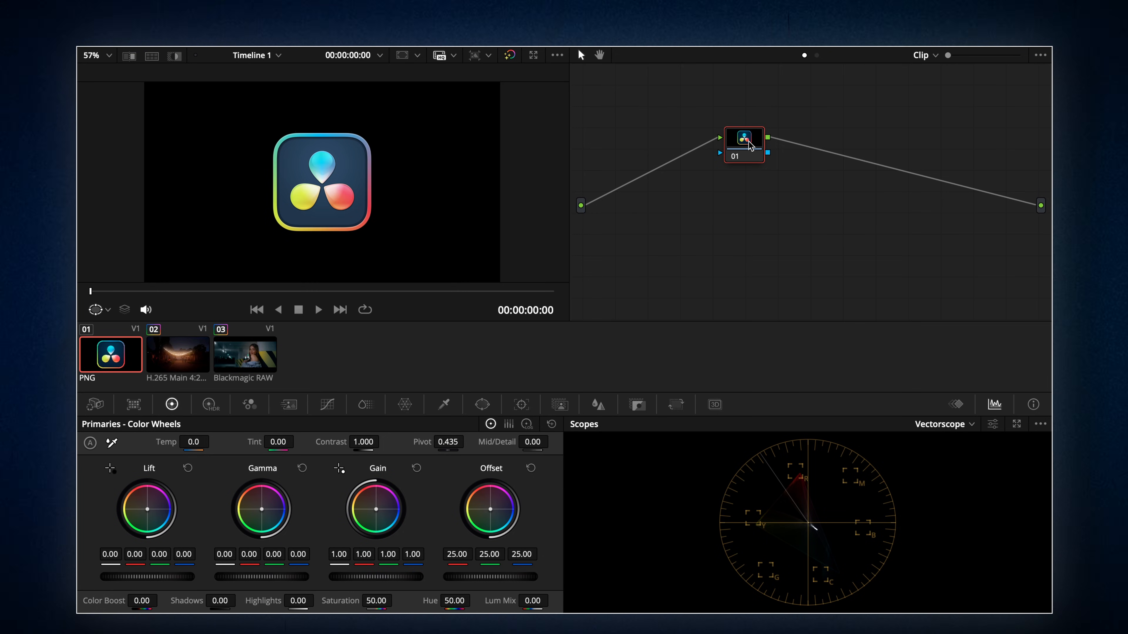
Save node 01 of the PNG clip as a shared node and try to shift its Offset color balance
right_click(750, 145)
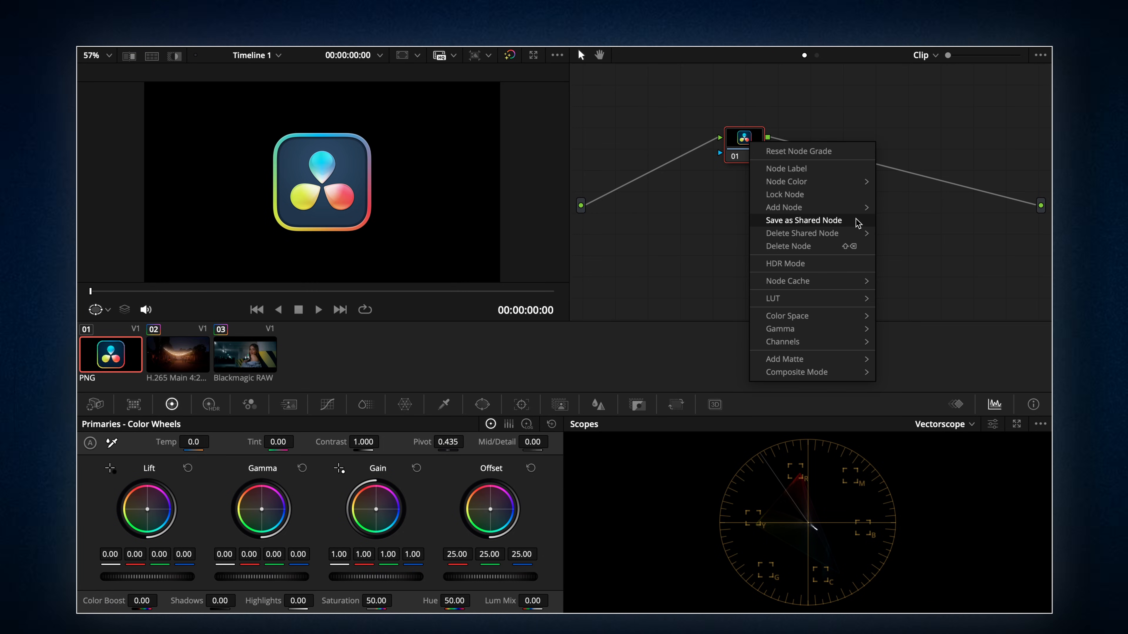
click(803, 221)
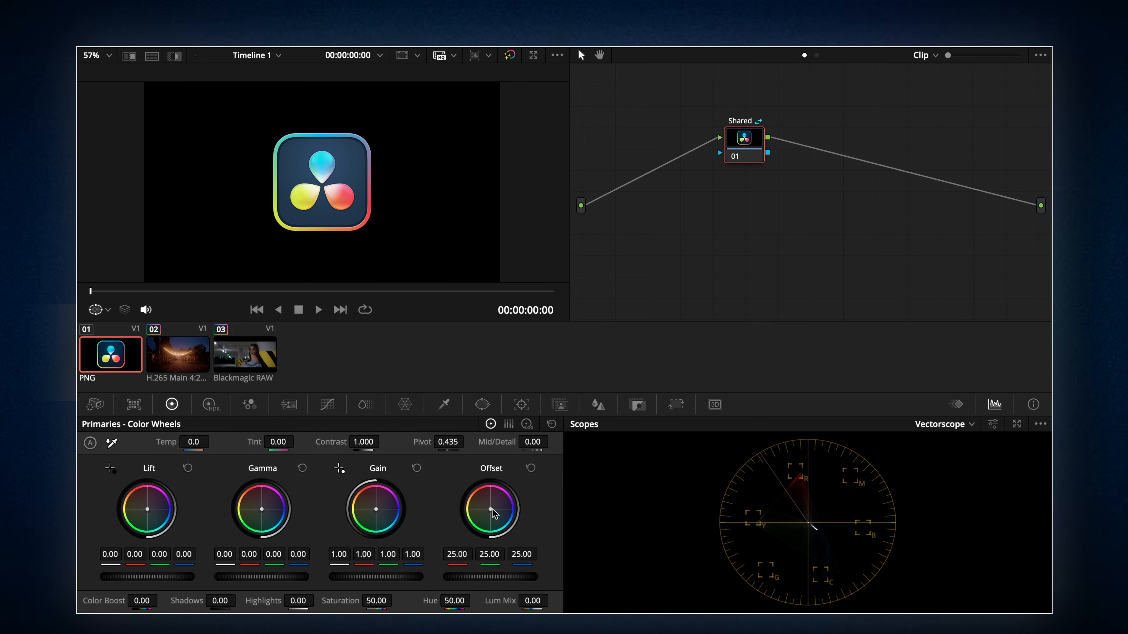
drag(496, 517, 505, 527)
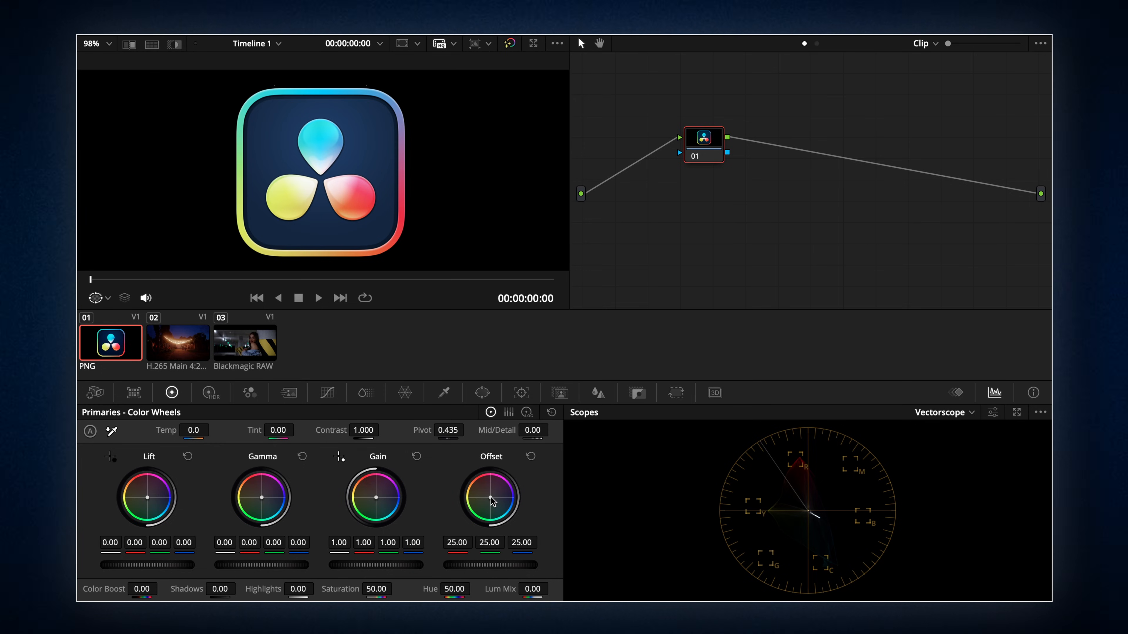
Shift the PNG clip's Offset toward magenta (66.71, 9.22, 56.66) and save node 01 as a shared node
drag(491, 499, 500, 481)
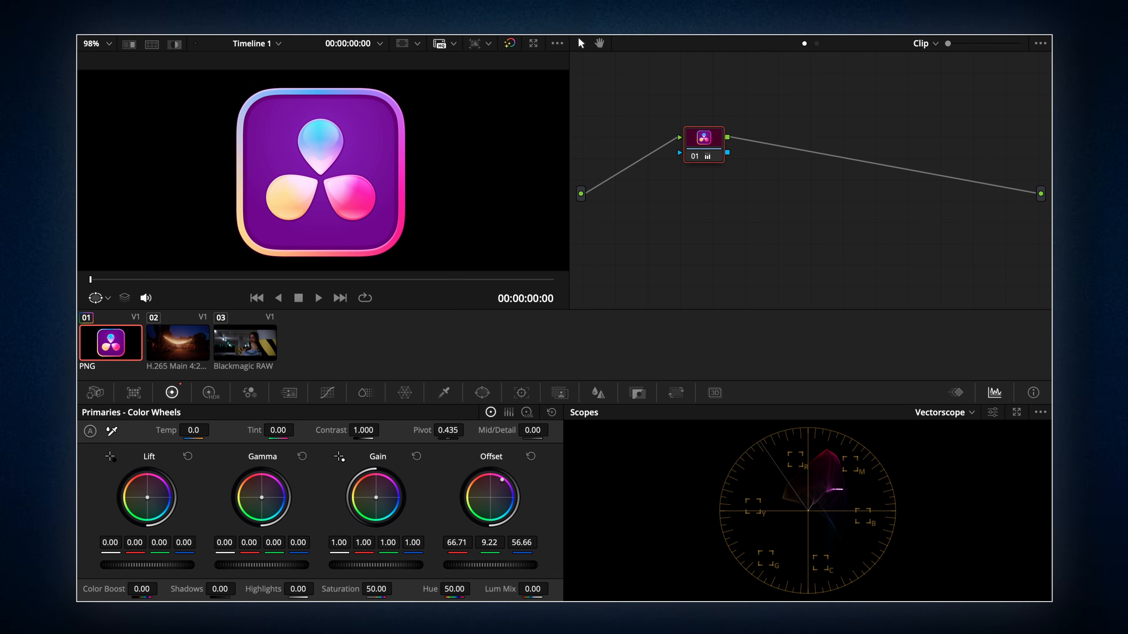
right_click(704, 137)
click(773, 212)
Add Shared Node 1 after node 01 on clip 02, the string-lights shot
click(184, 342)
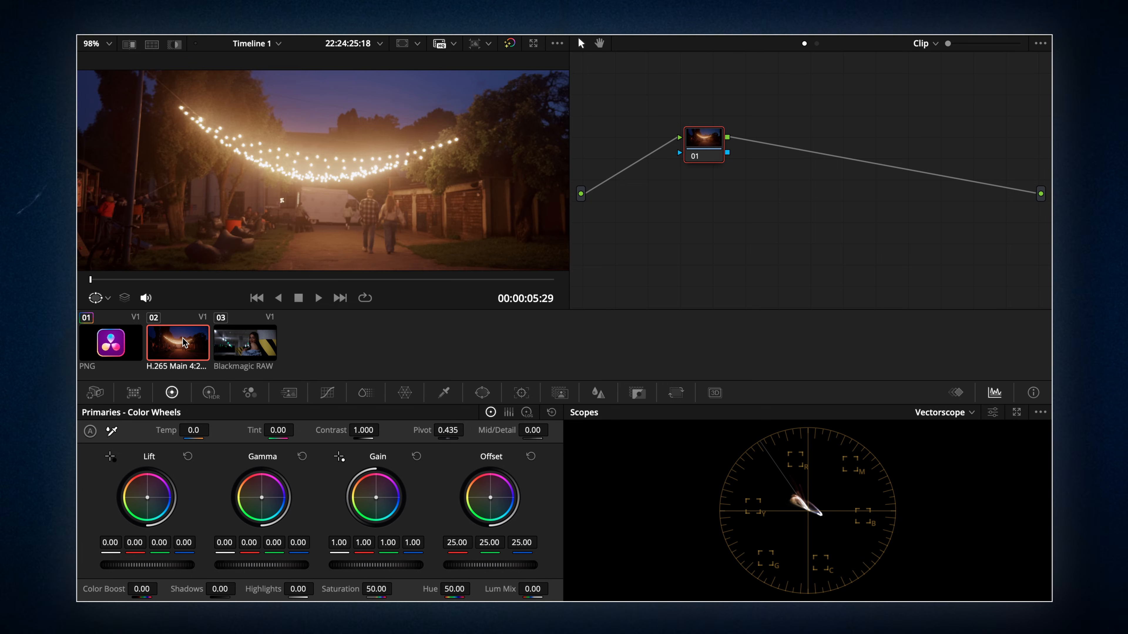
right_click(707, 142)
mouse_move(770, 205)
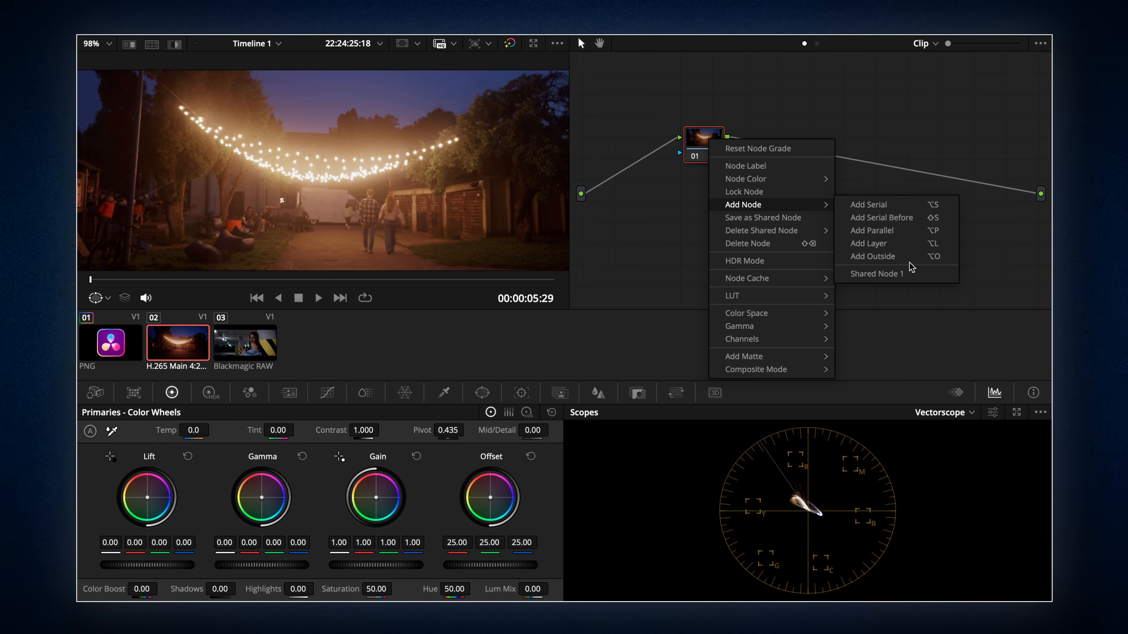
click(914, 273)
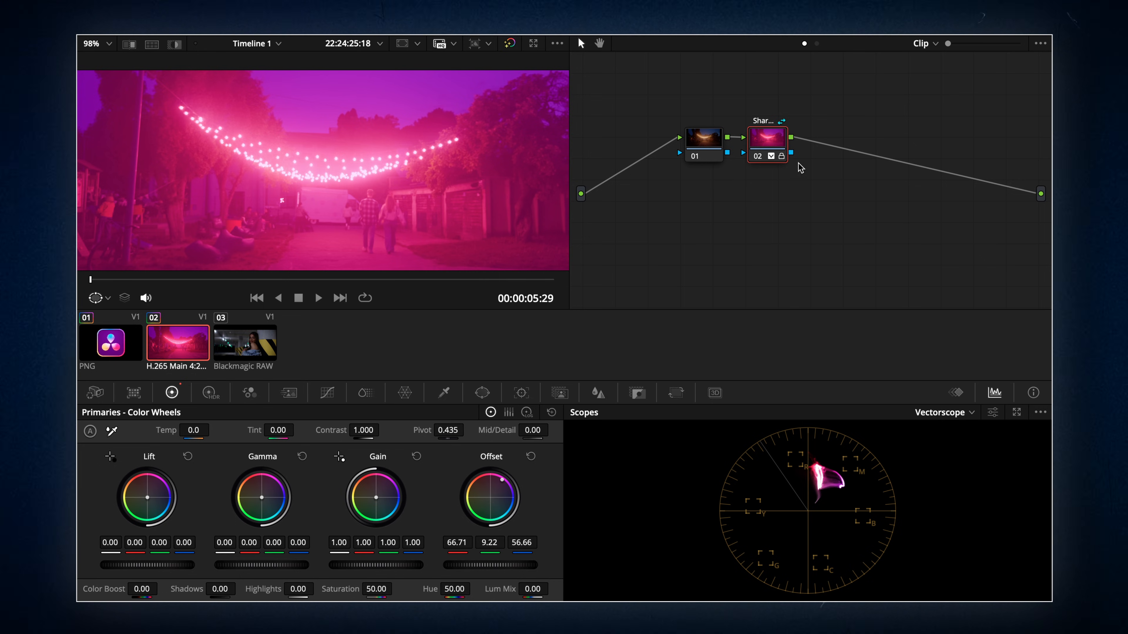
Unlock the shared node, shift its Offset toward green (-15.55, 42.83, -36.13), and check the change on the PNG clip
right_click(776, 142)
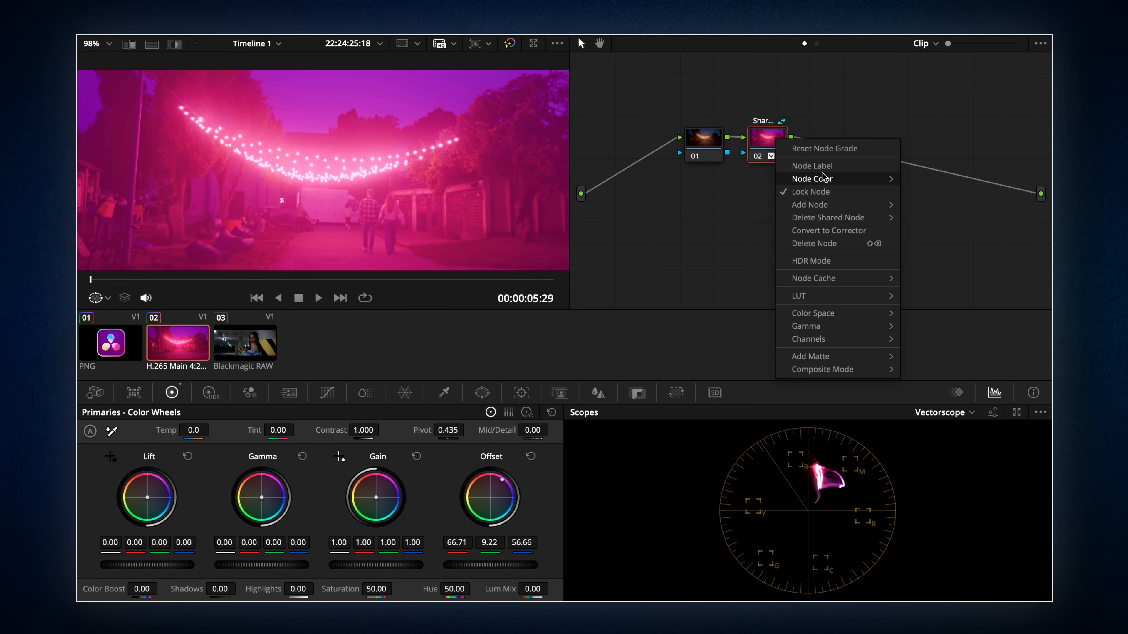
click(838, 196)
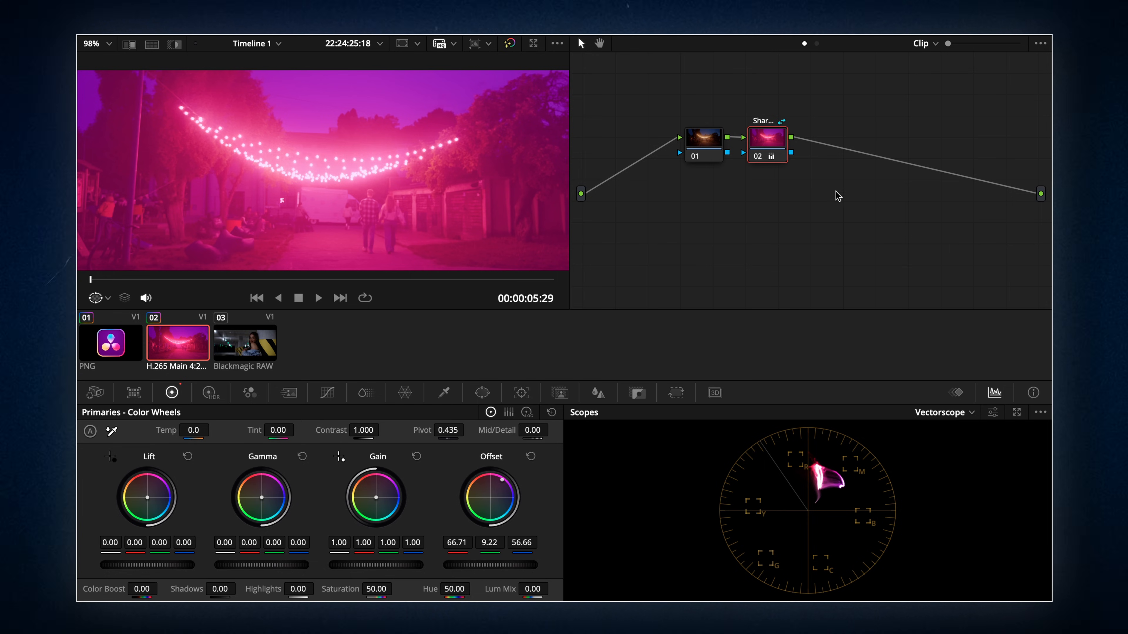
drag(502, 481, 472, 512)
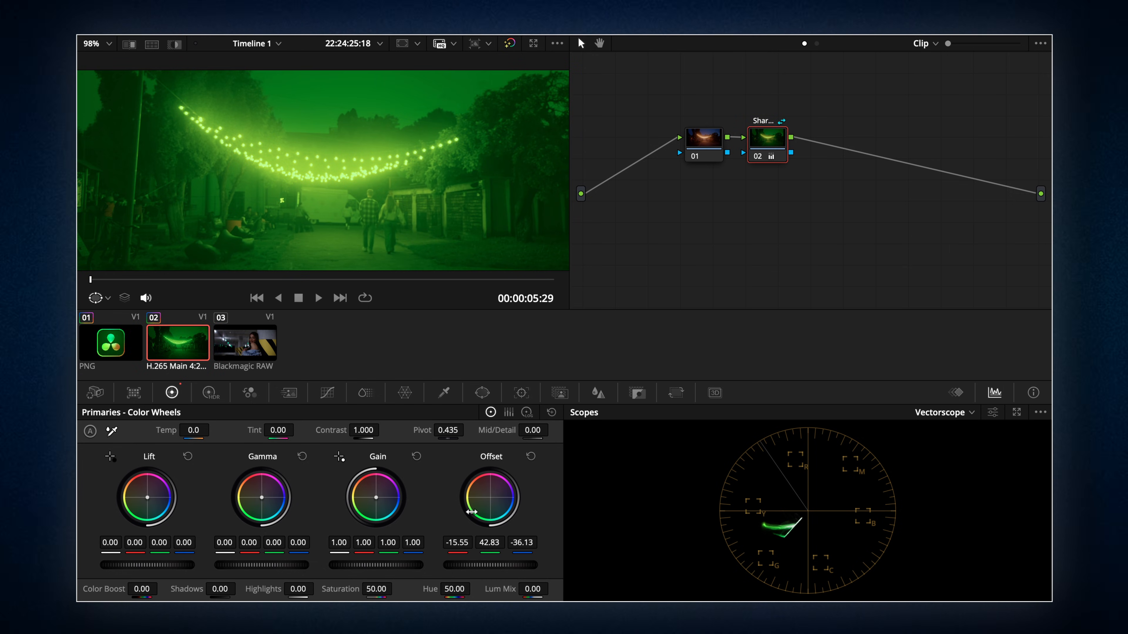
click(118, 346)
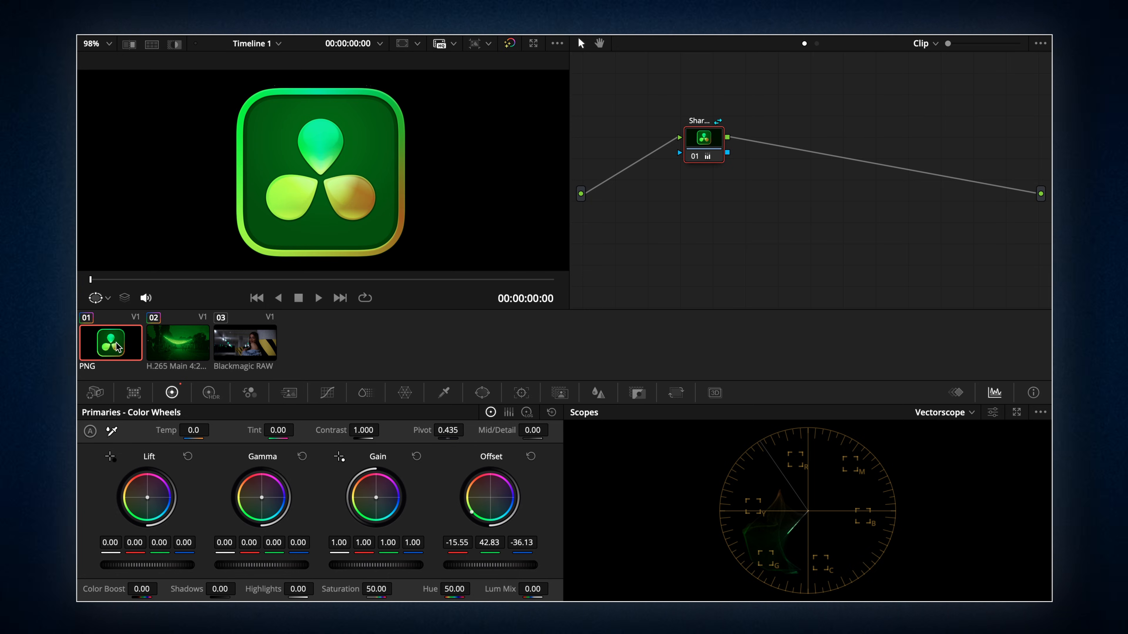
click(162, 354)
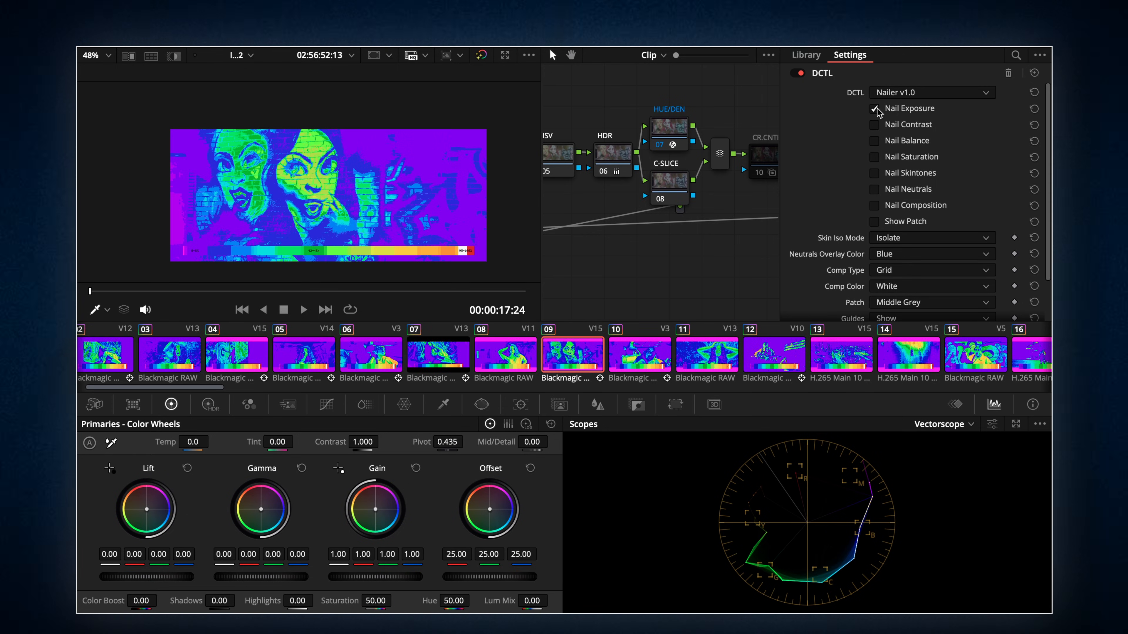
Turn off Nail Exposure and turn on Nail Saturation in the Nailer v1.0 DCTL
click(874, 109)
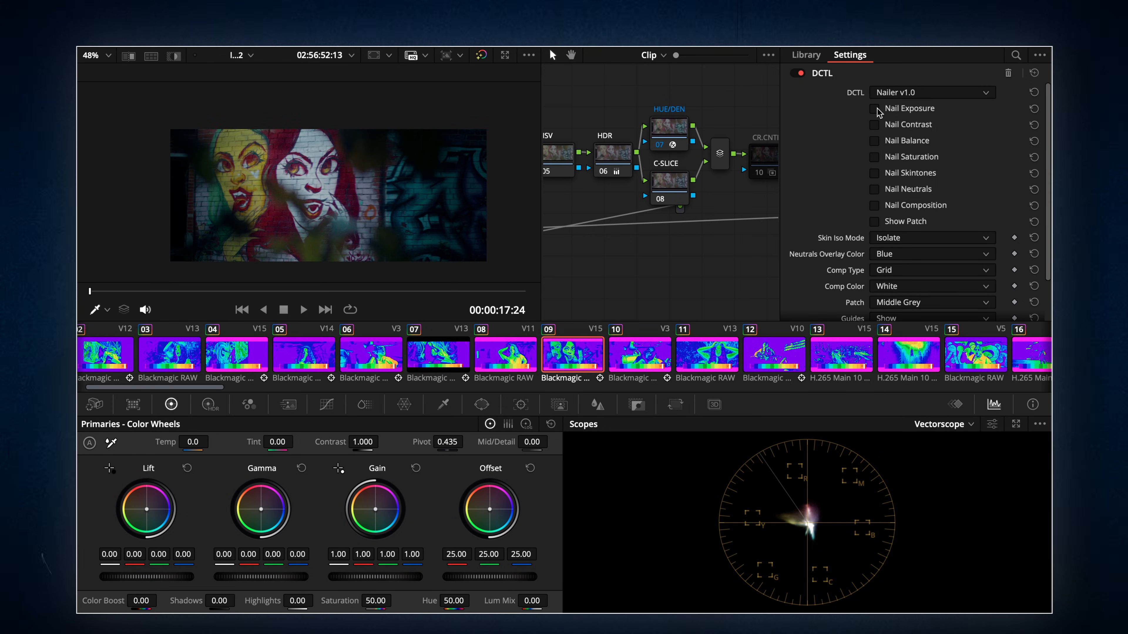
click(874, 157)
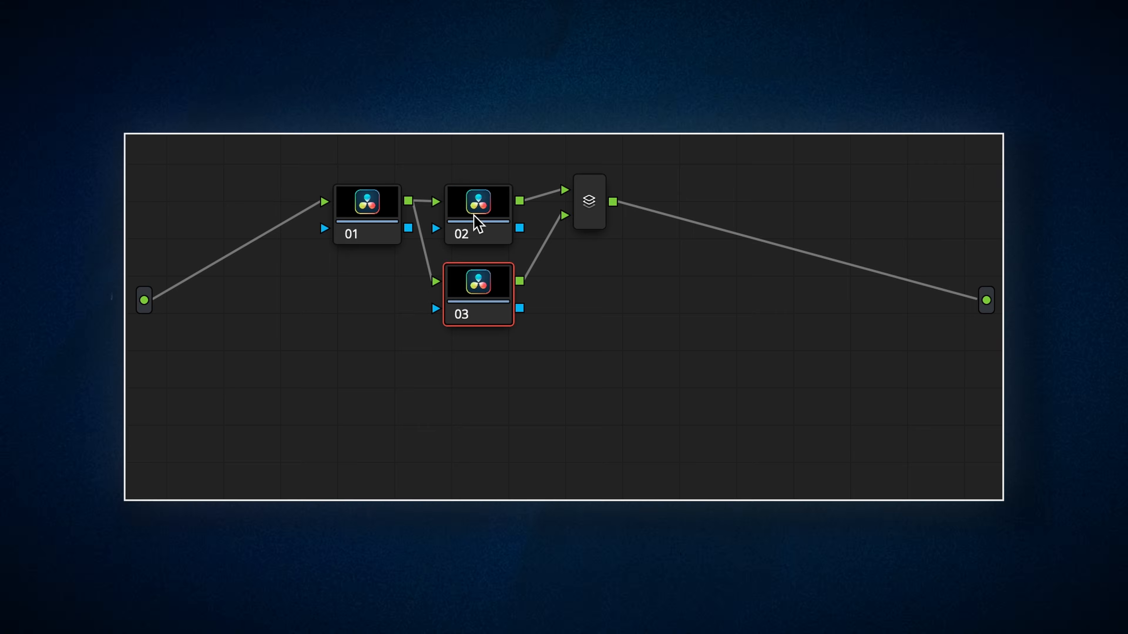
Add a parallel node beside the selected node 03
key(alt+p)
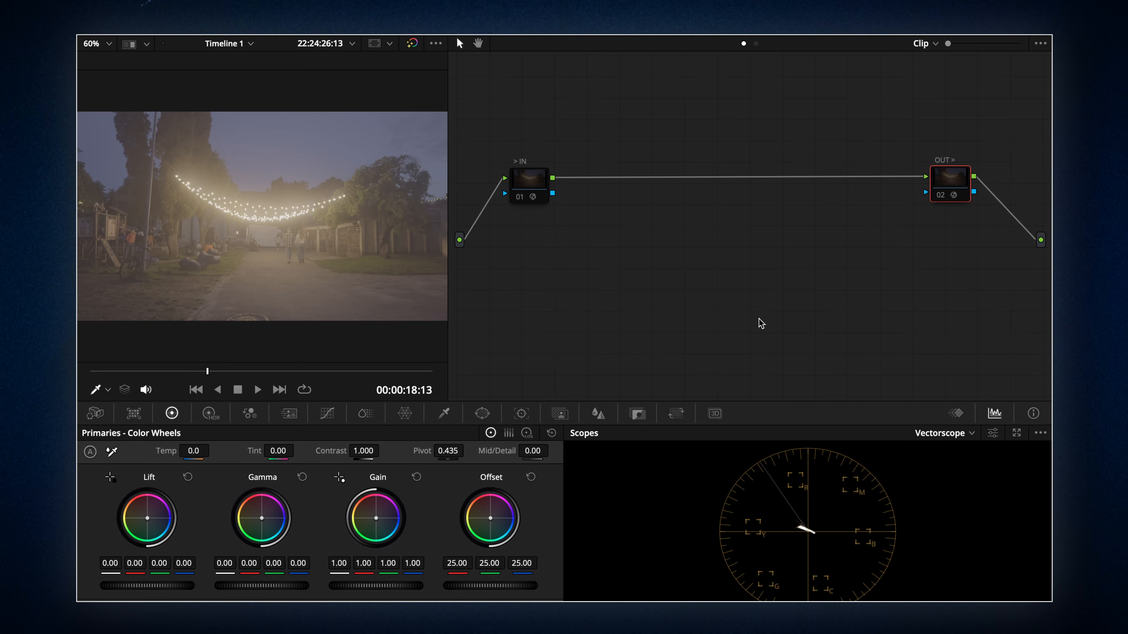
Enable the IN node at the start of the string-lights clip's graph
click(521, 179)
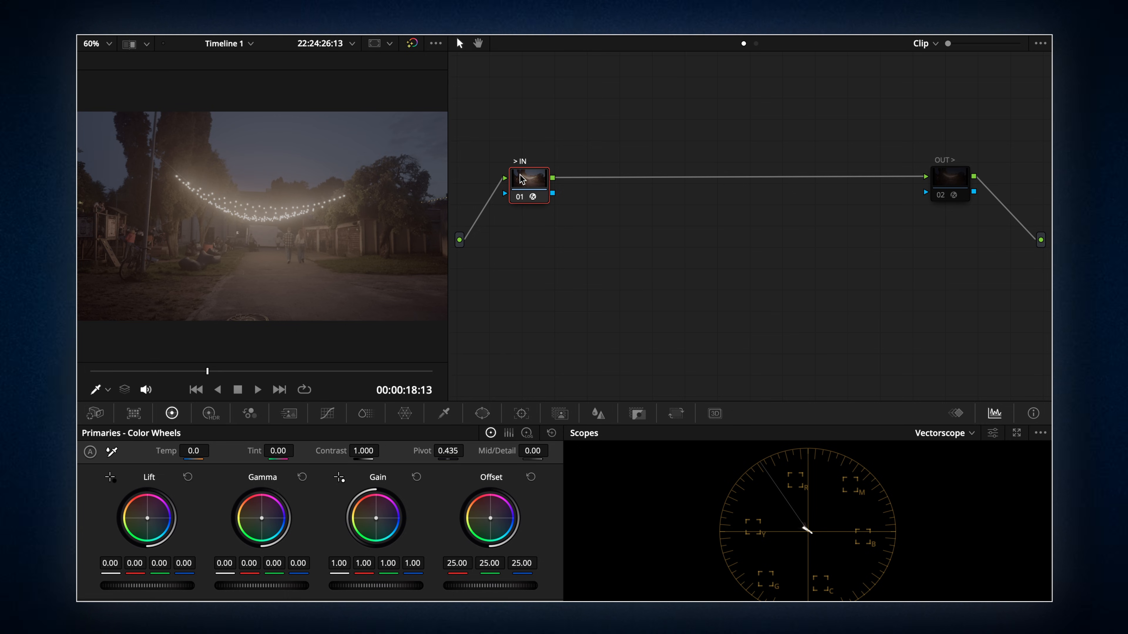
key(ctrl+d)
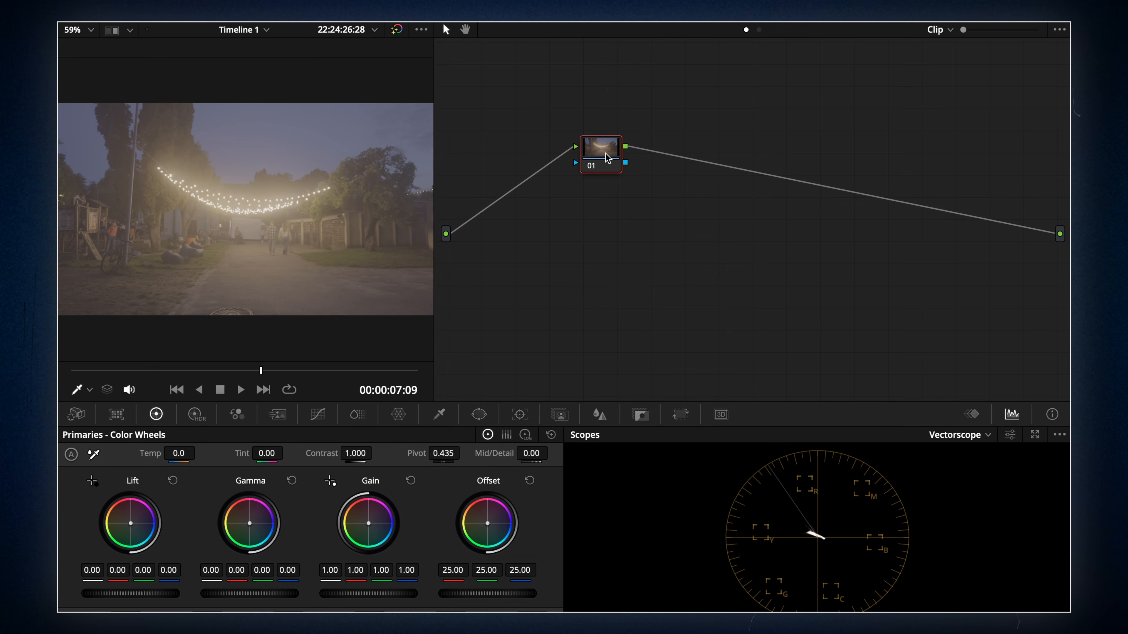
Apply the AppleLogToRec709-v1.0 LUT to node 01 of the string-lights clip
right_click(606, 154)
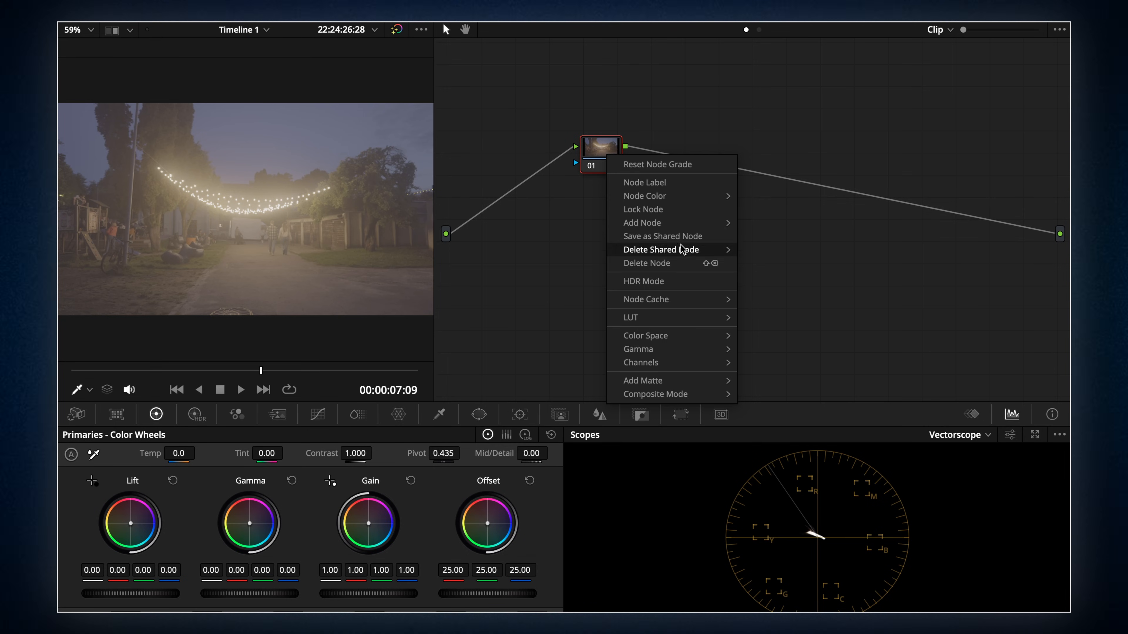
mouse_move(706, 317)
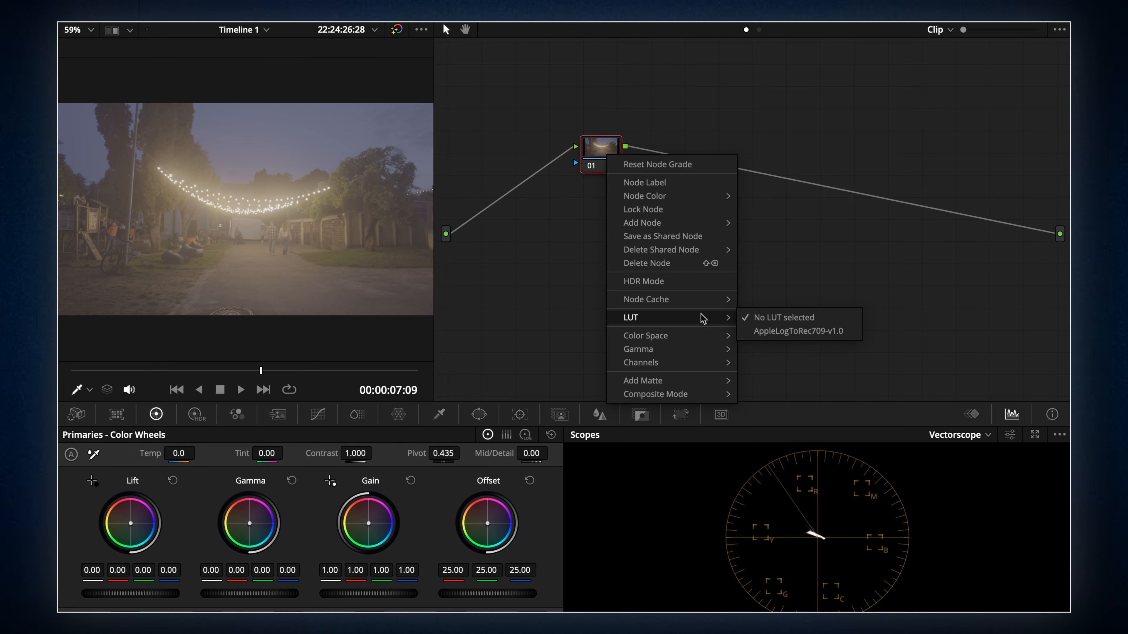
click(821, 334)
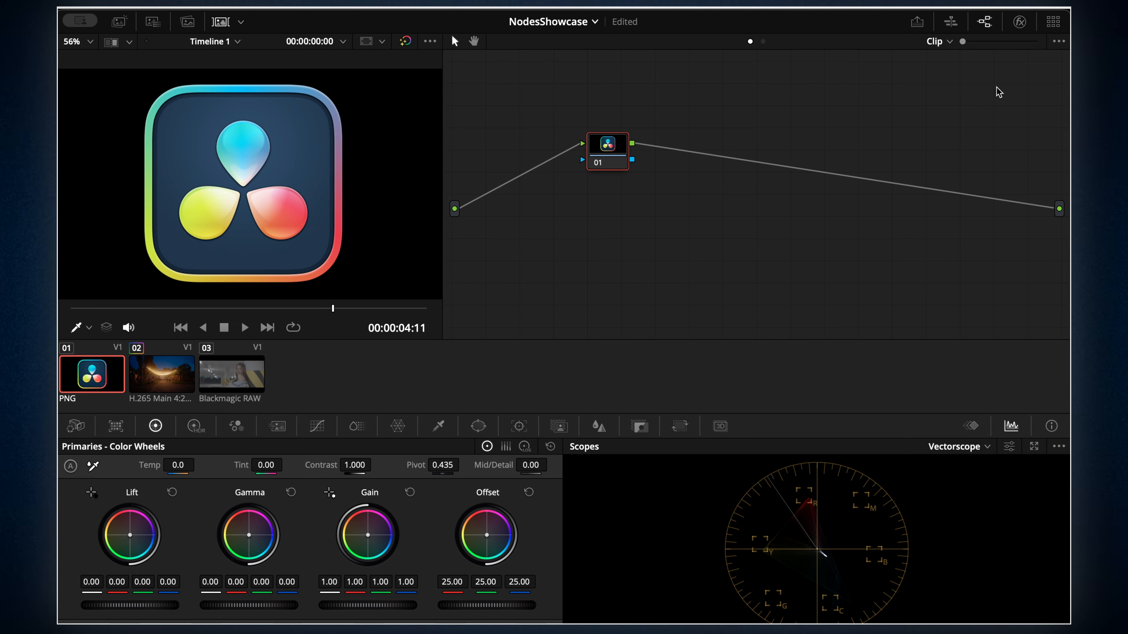
Apply the Color Space Transform effect to node 01 of the PNG logo clip
click(1019, 27)
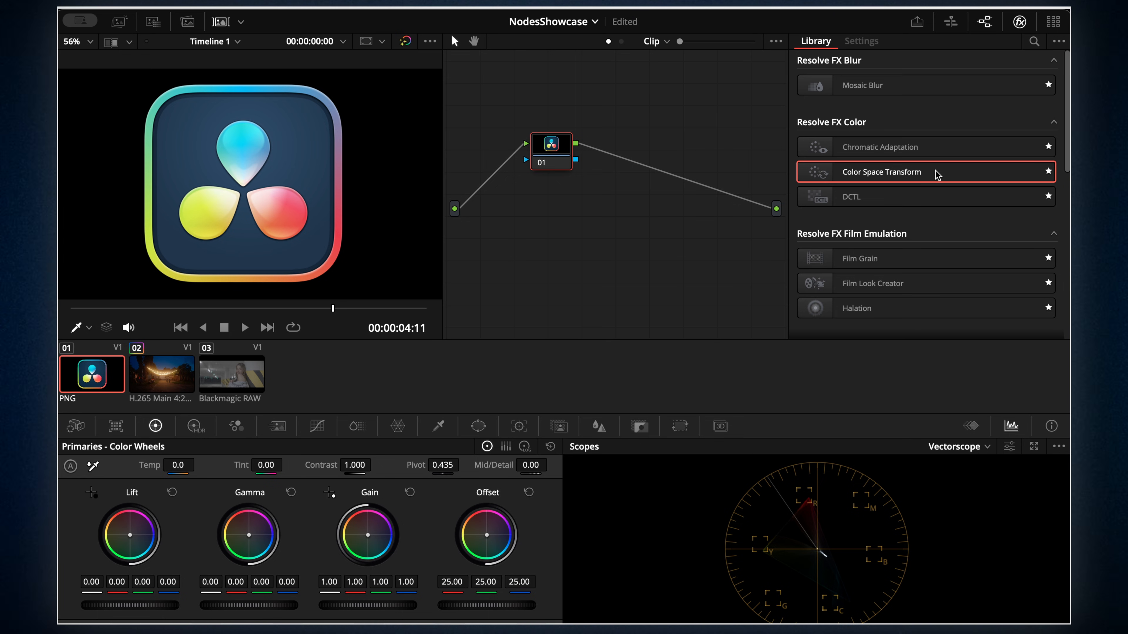
drag(940, 176, 555, 149)
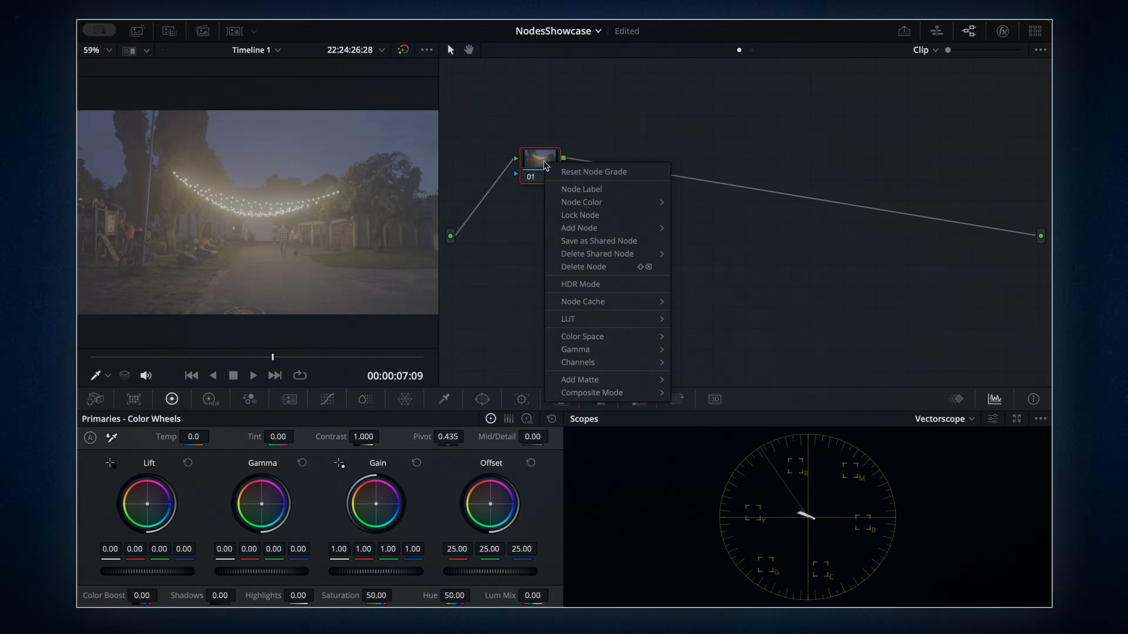
Add a serial node after node 01 of the string-lights clip, label it OUT, and space it away from the IN node
mouse_move(619, 228)
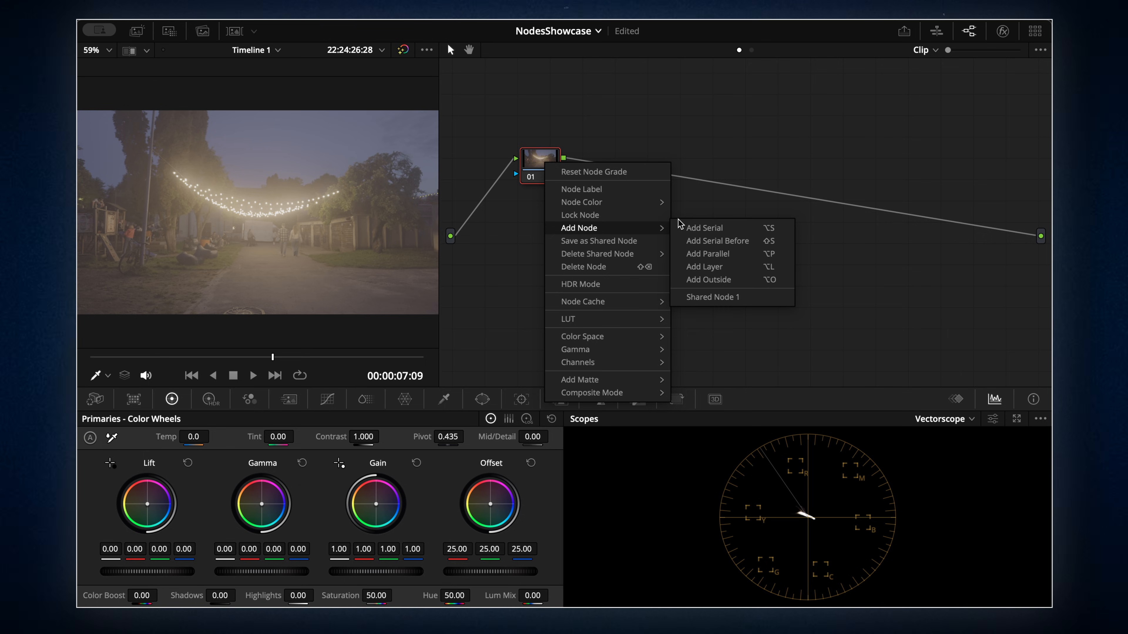
click(702, 226)
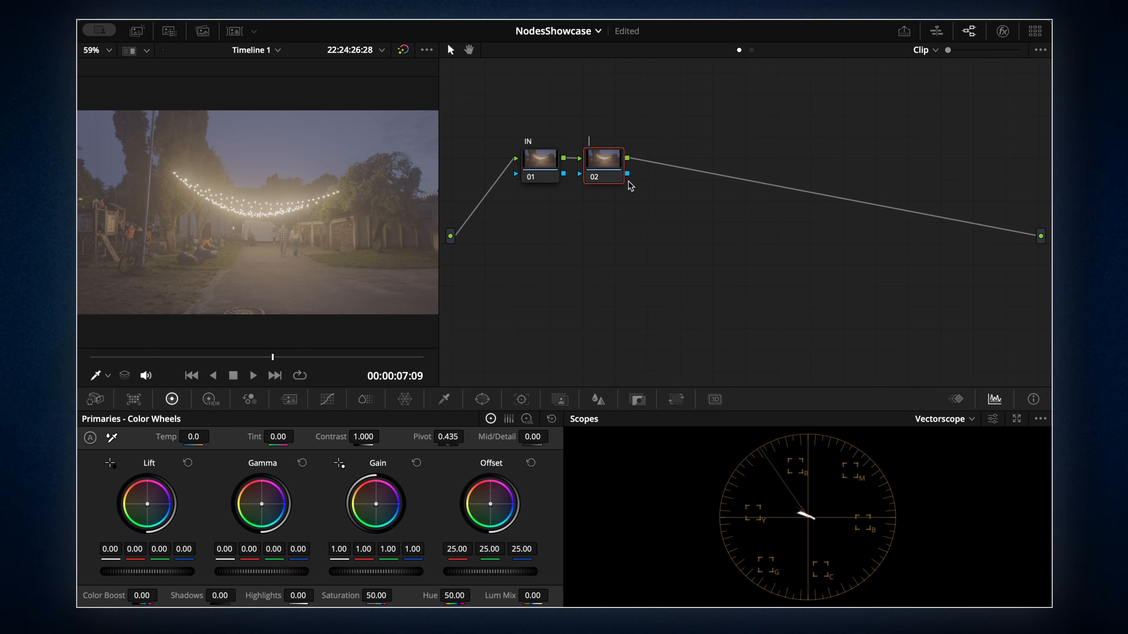
drag(604, 166, 842, 165)
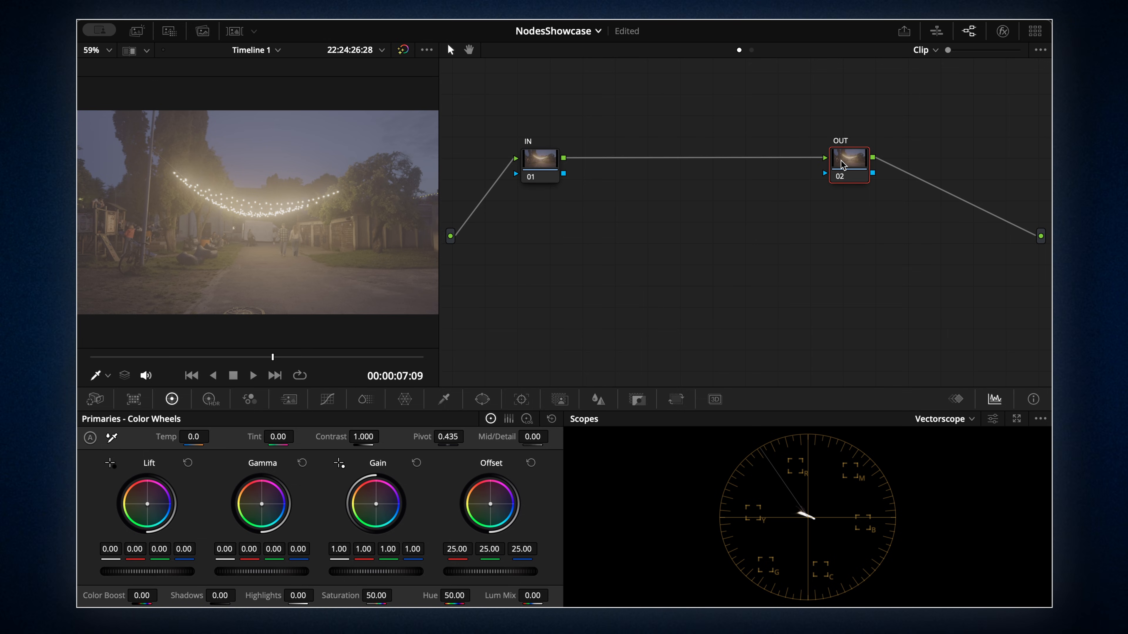
Apply the Color Space Transform effect to both the IN and OUT nodes
click(996, 32)
drag(865, 183, 491, 171)
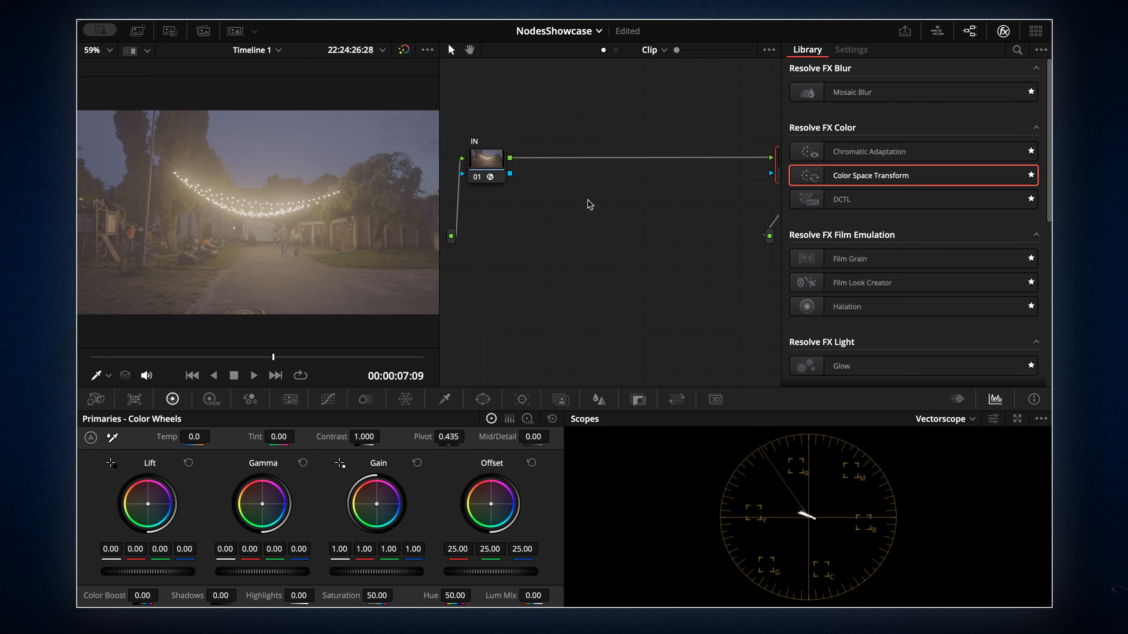
scroll(599, 203, right, 5)
drag(908, 178, 723, 163)
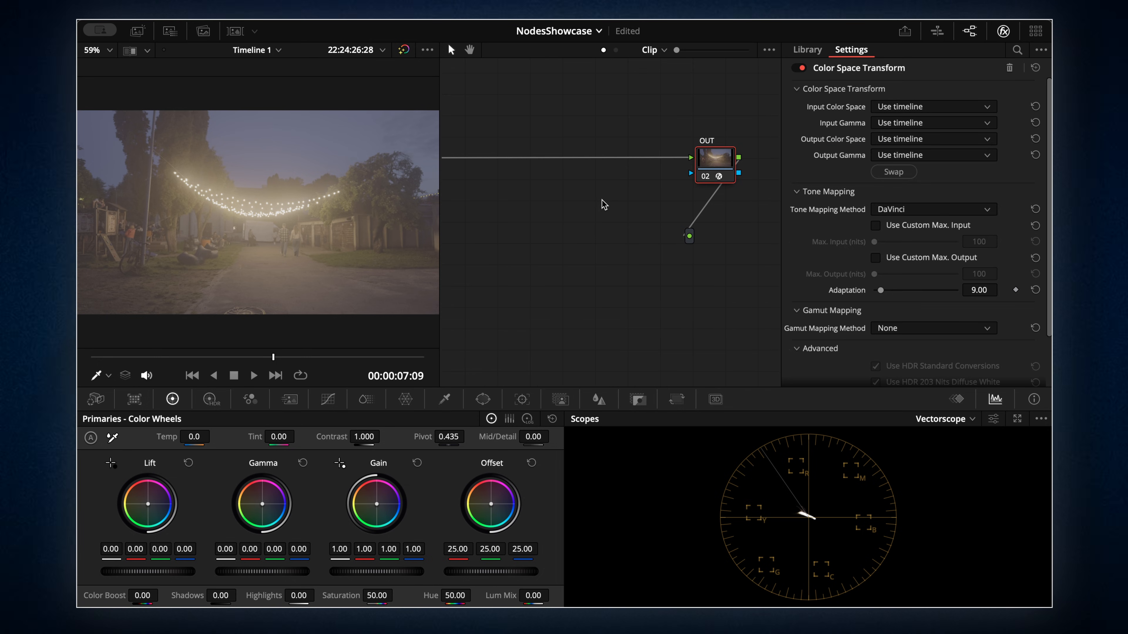
Set the IN node's color space transform input to Rec.2020 color space and Apple Log gamma
scroll(604, 205, left, 5)
click(516, 166)
click(952, 110)
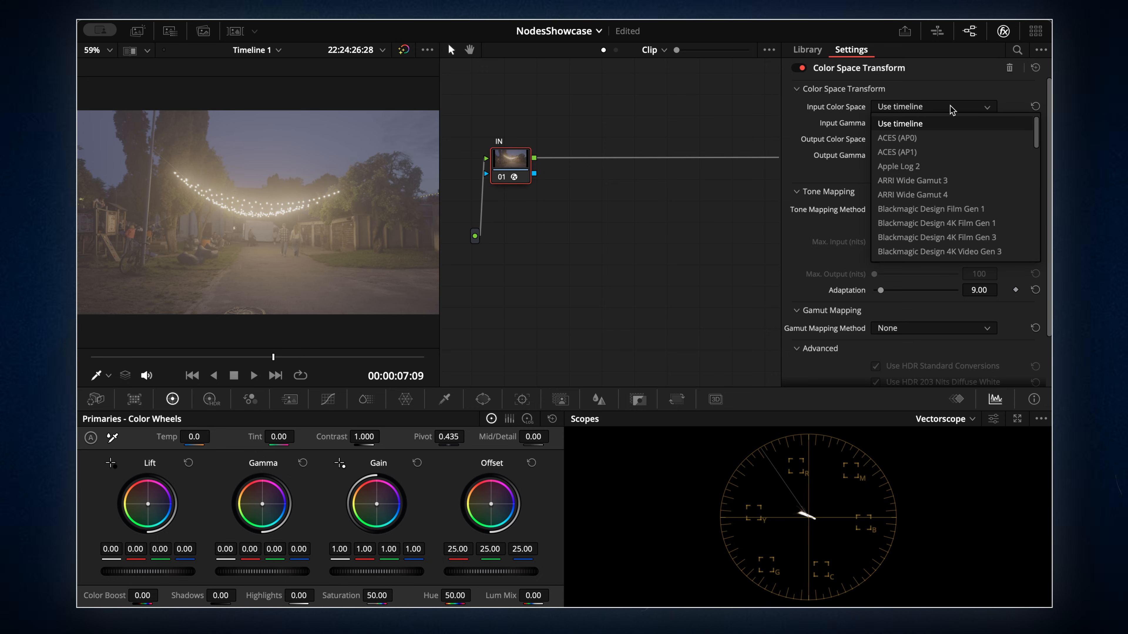
scroll(973, 168, down, 10)
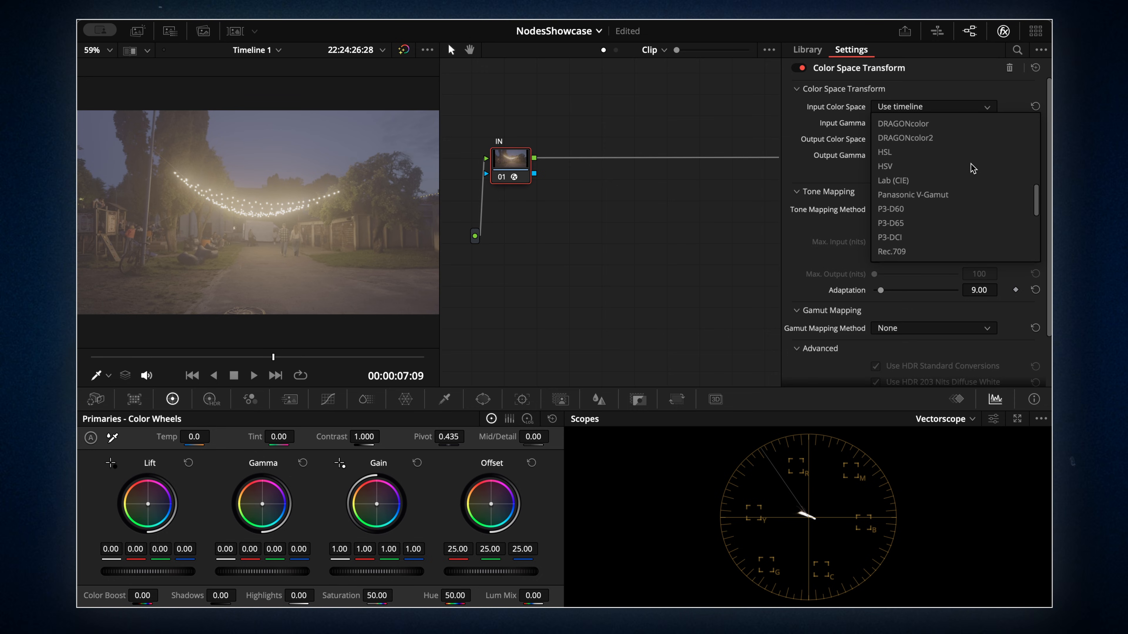
click(951, 181)
click(937, 125)
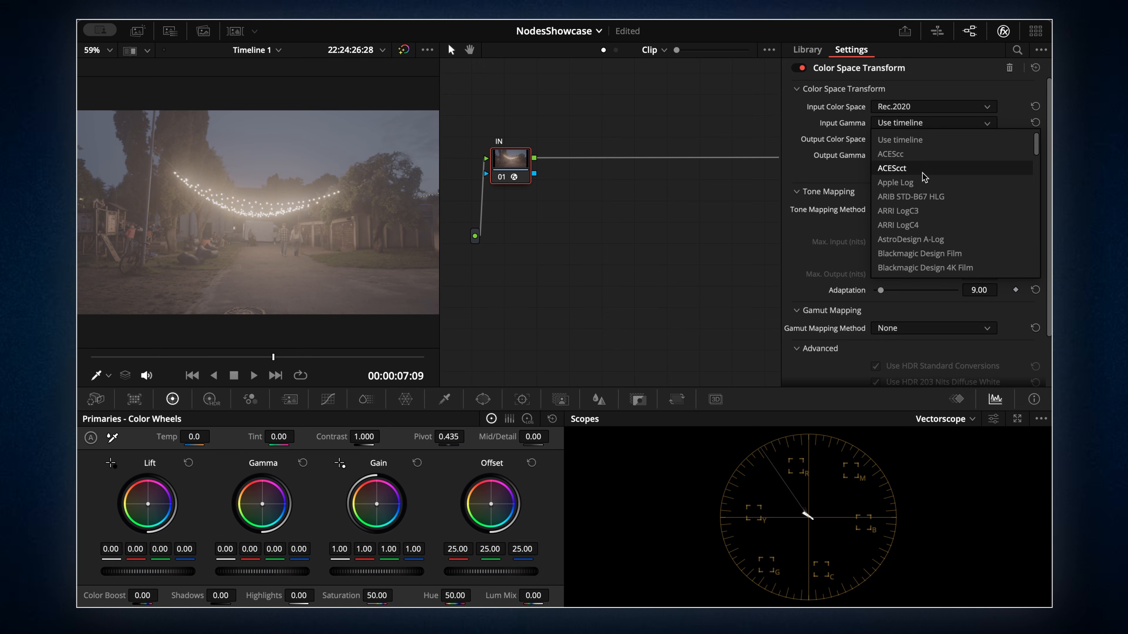
click(920, 183)
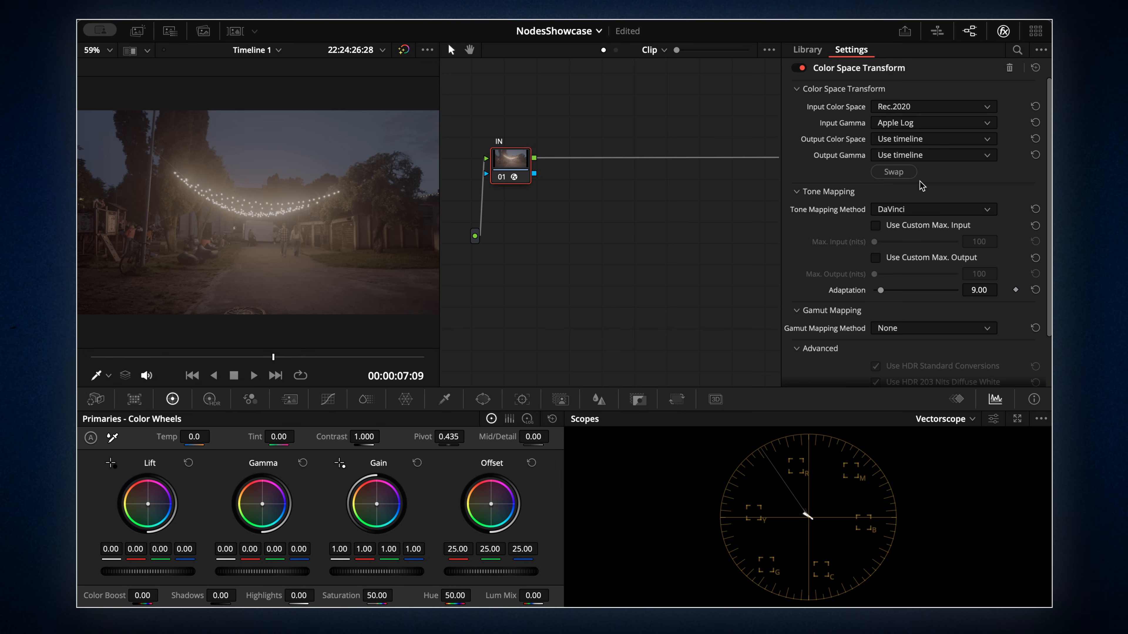
Set the IN node's transform output to DaVinci Wide Gamut color space and DaVinci Intermediate gamma
click(936, 142)
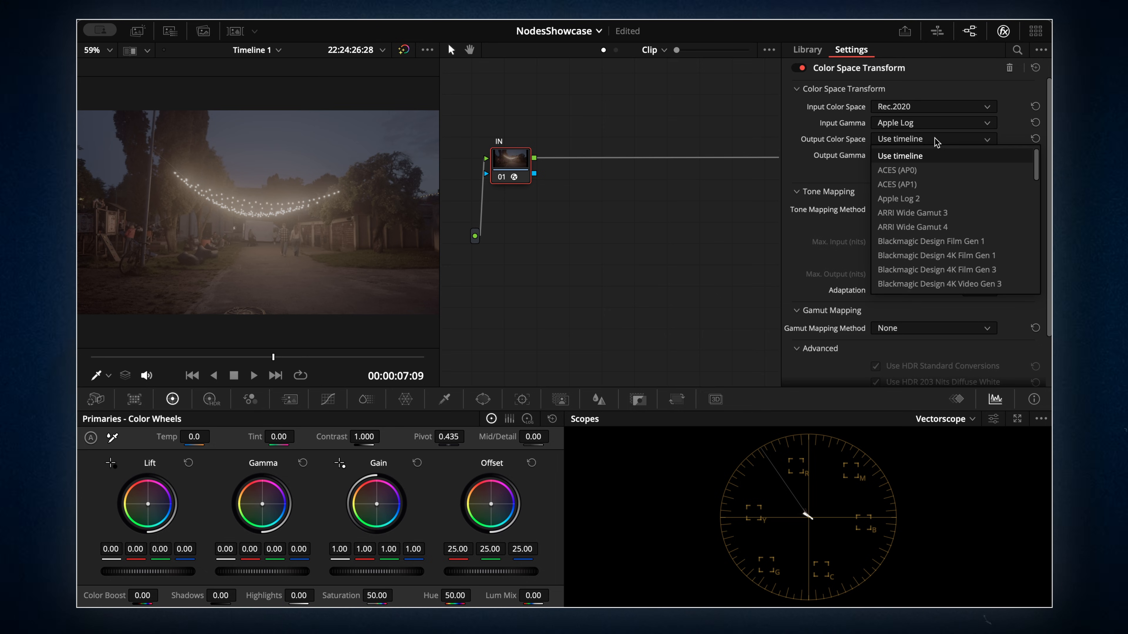
scroll(949, 204, down, 5)
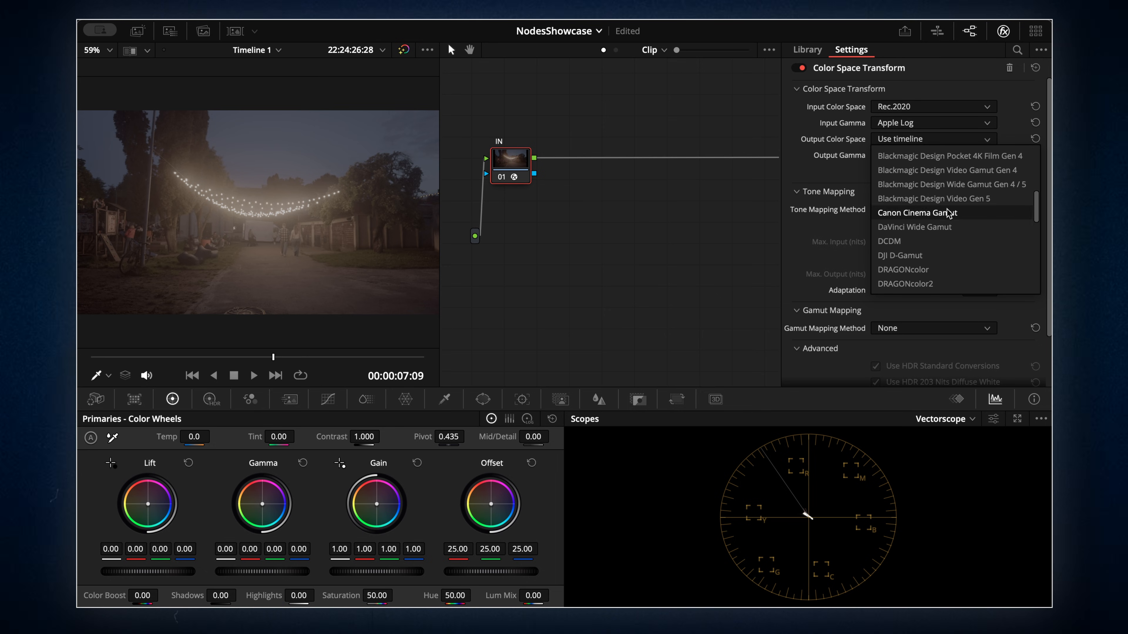
click(946, 239)
click(940, 158)
scroll(952, 216, down, 8)
click(953, 216)
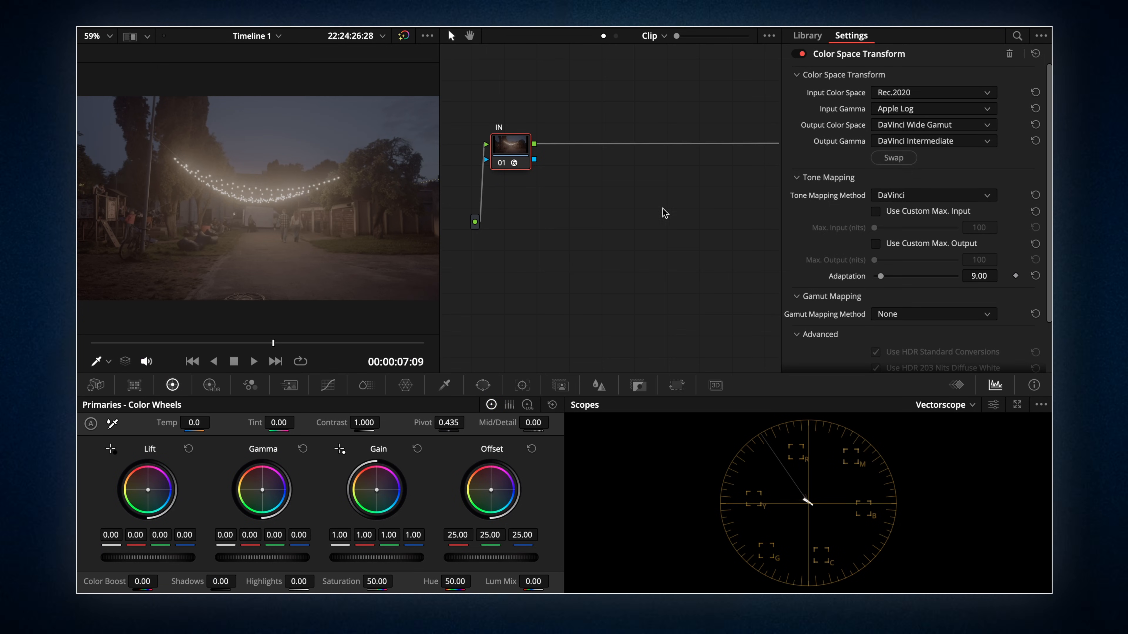
Set the OUT node's color space transform input to DaVinci Wide Gamut and DaVinci Intermediate gamma
scroll(664, 213, right, 5)
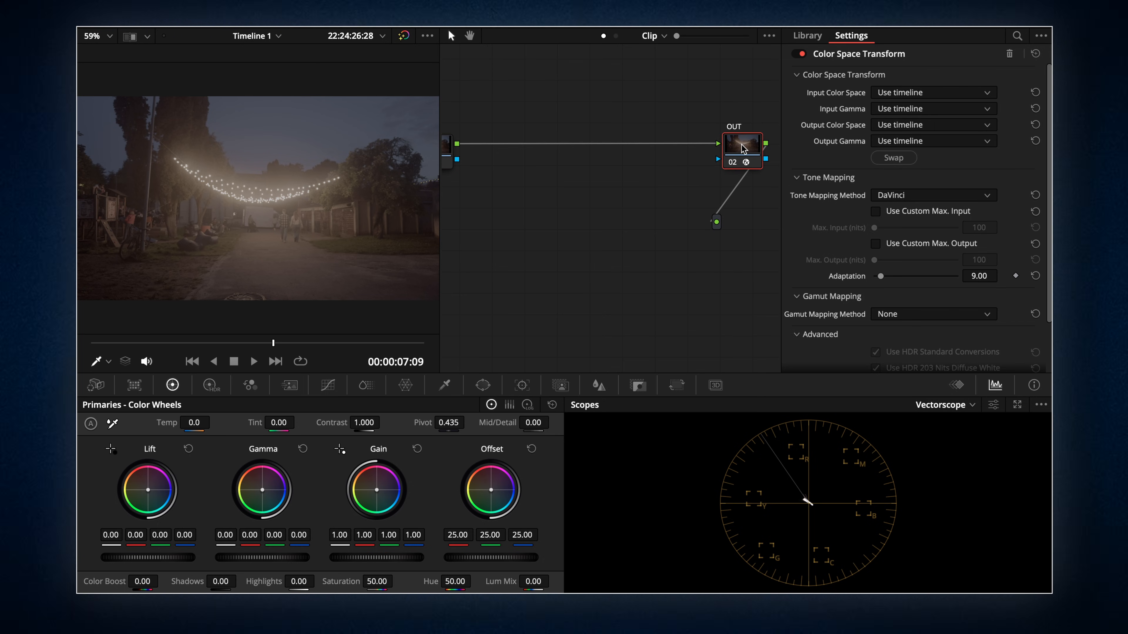
click(946, 94)
scroll(989, 191, down, 5)
click(986, 152)
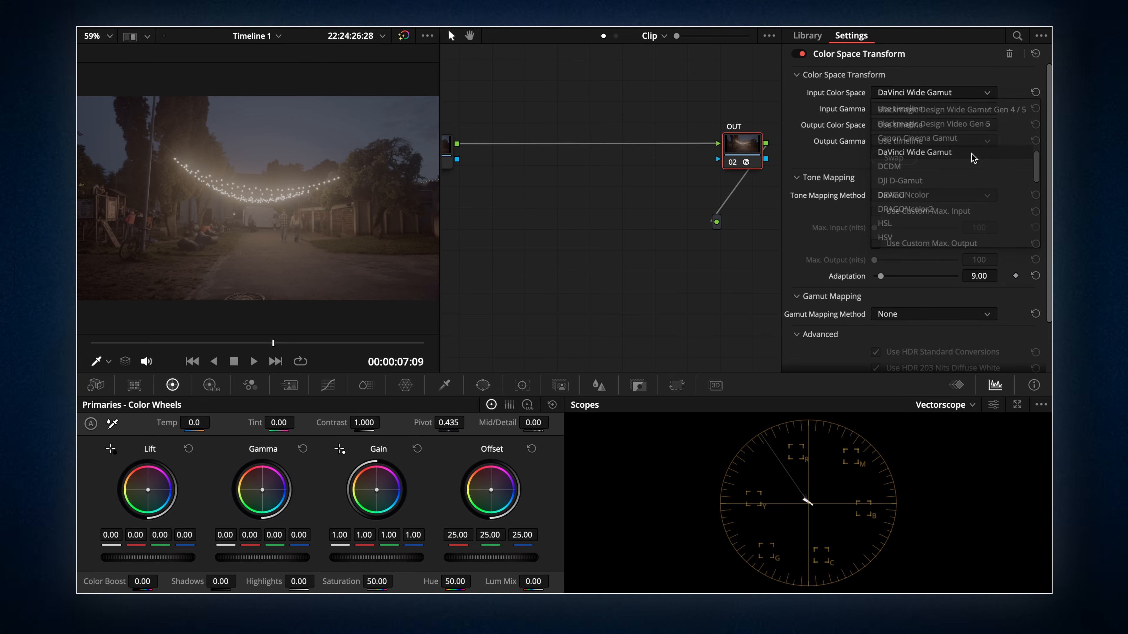
click(953, 111)
scroll(963, 178, down, 5)
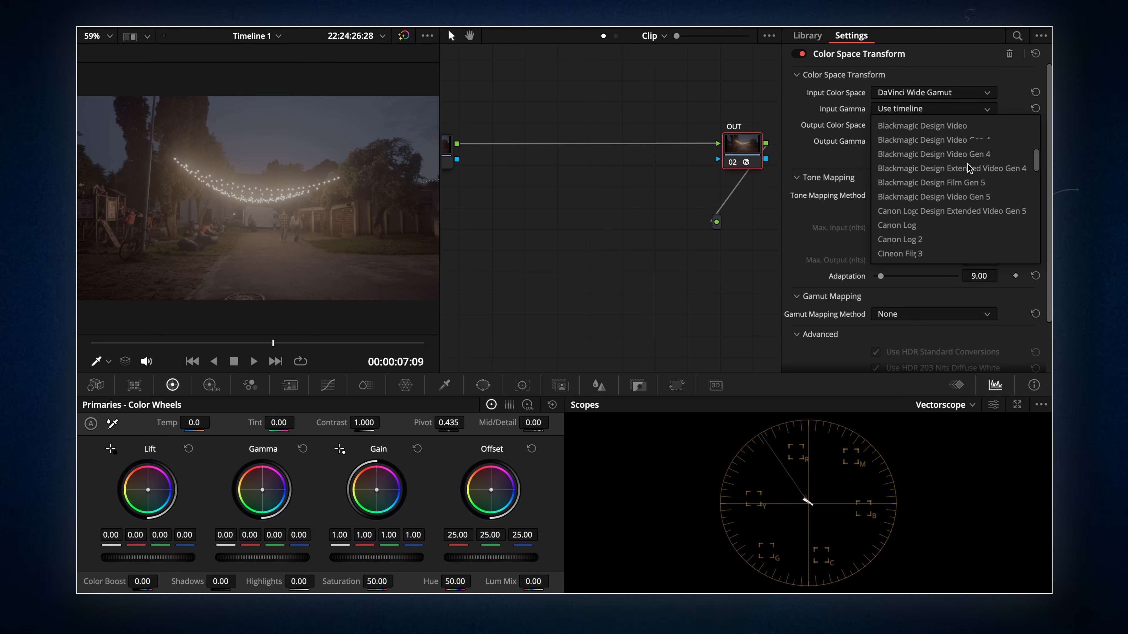
click(949, 225)
Set the OUT node's transform output to Rec.709 color space and Gamma 2.2
click(934, 125)
scroll(968, 182, down, 5)
scroll(968, 183, down, 5)
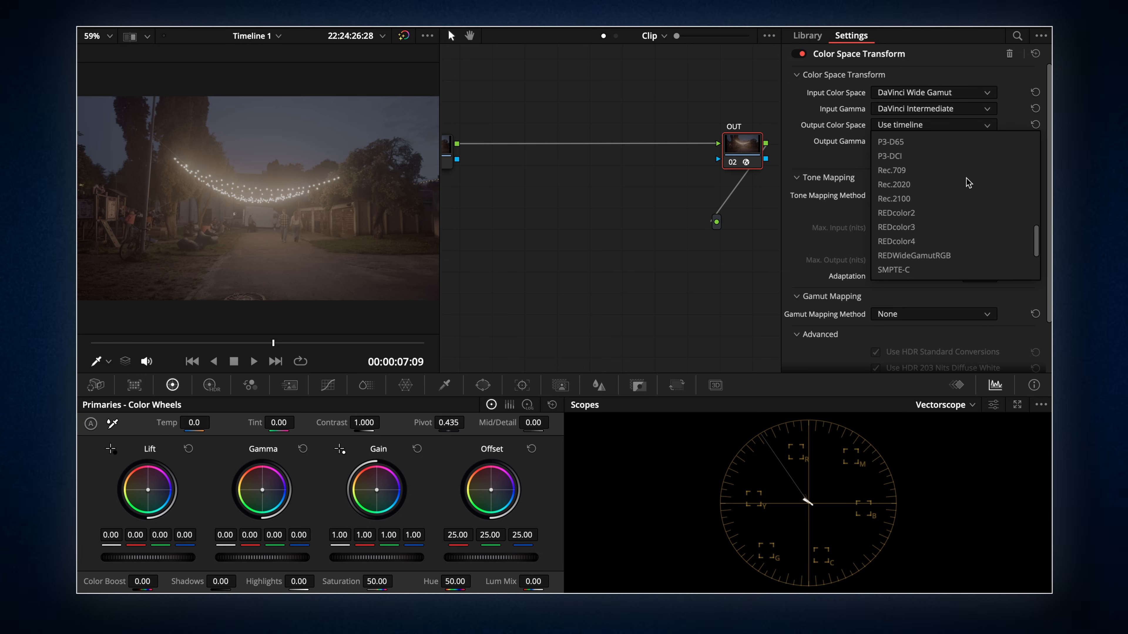
click(933, 170)
click(932, 141)
scroll(956, 194, down, 2)
scroll(955, 193, down, 5)
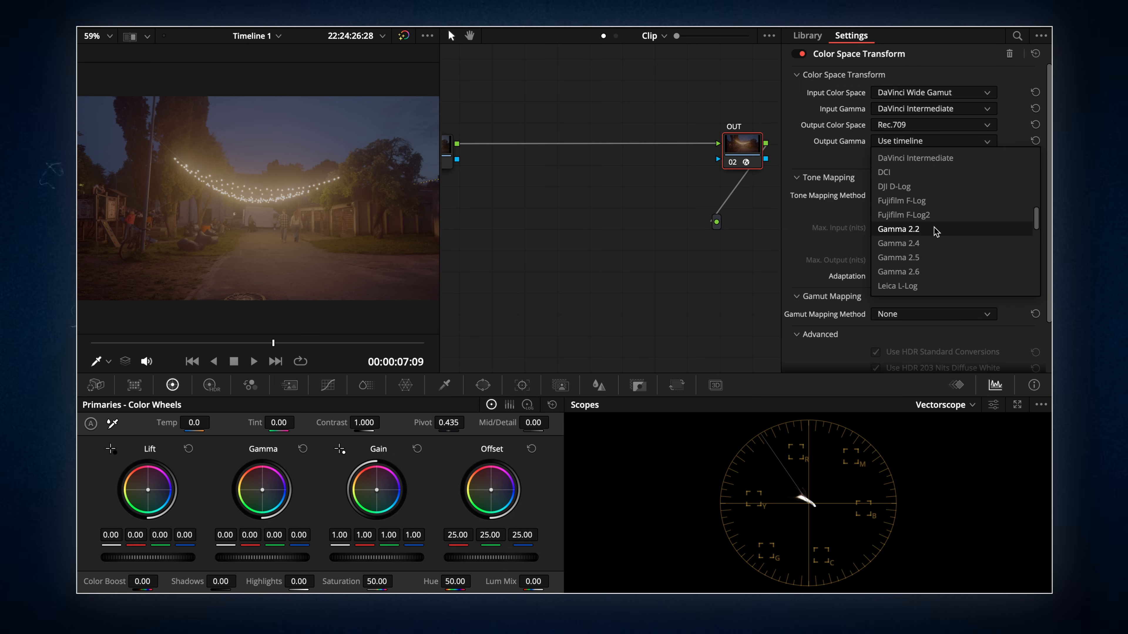
click(936, 232)
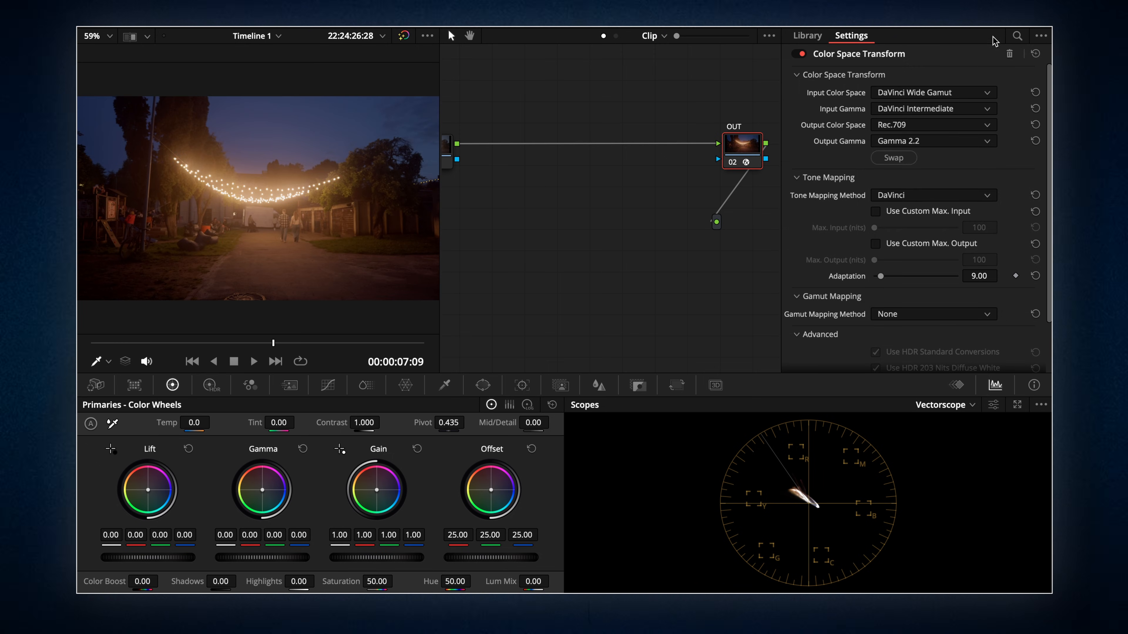
Close the effect settings and add a serial node after the OUT node
click(1005, 26)
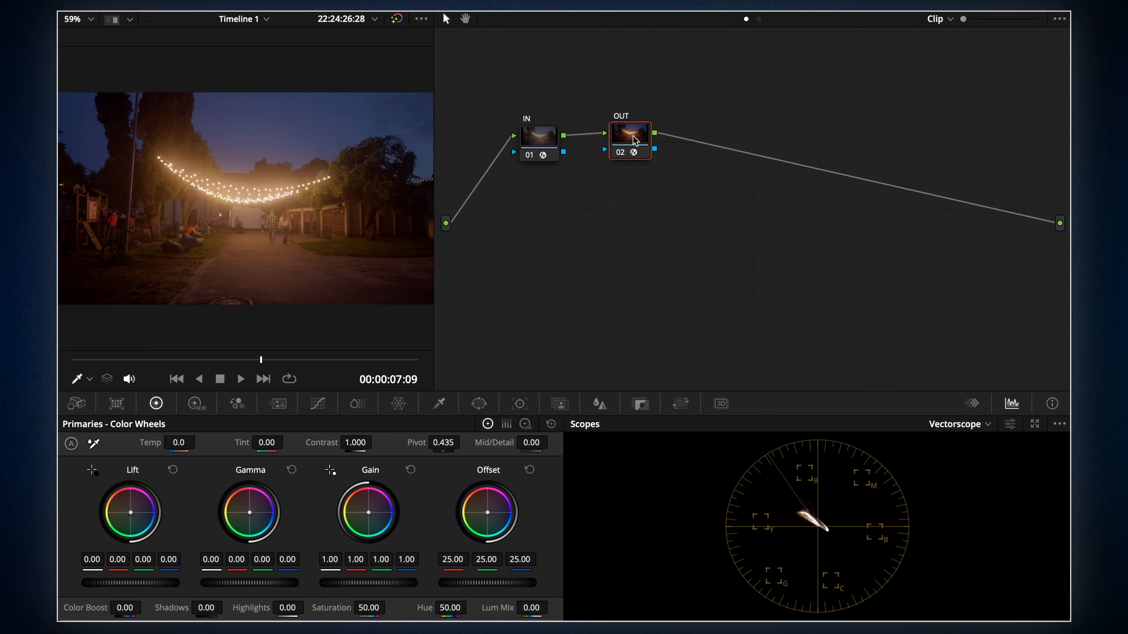
key(alt+s)
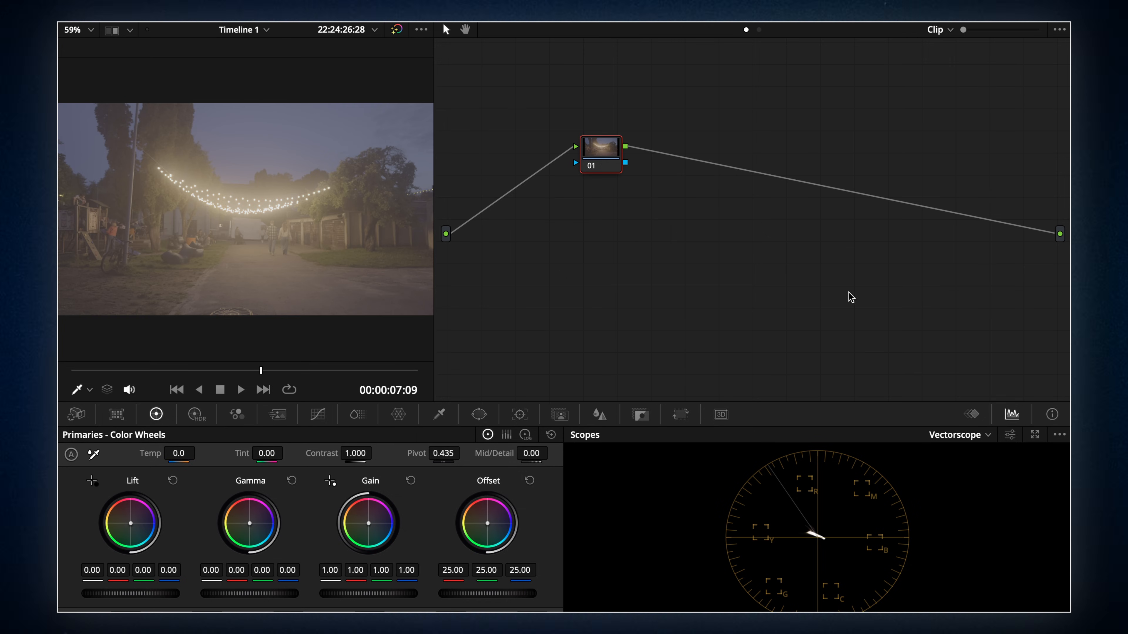
Apply the AppleLogToRec709-v1.0 LUT to the ungraded node 01 and add a serial node next to it
right_click(608, 158)
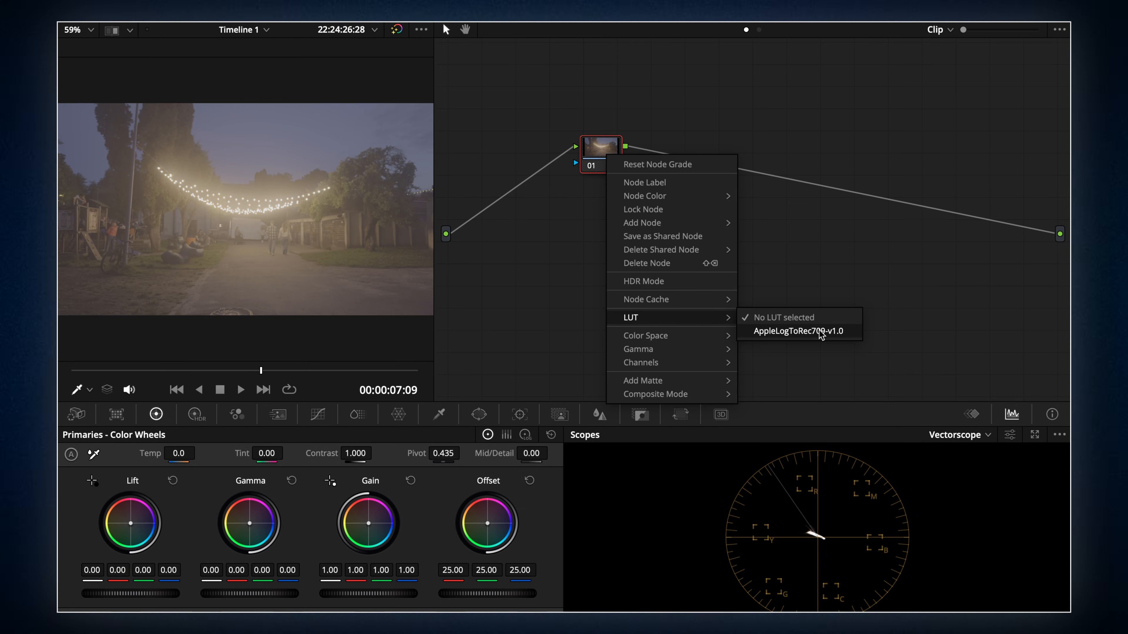
click(820, 331)
right_click(613, 158)
click(763, 232)
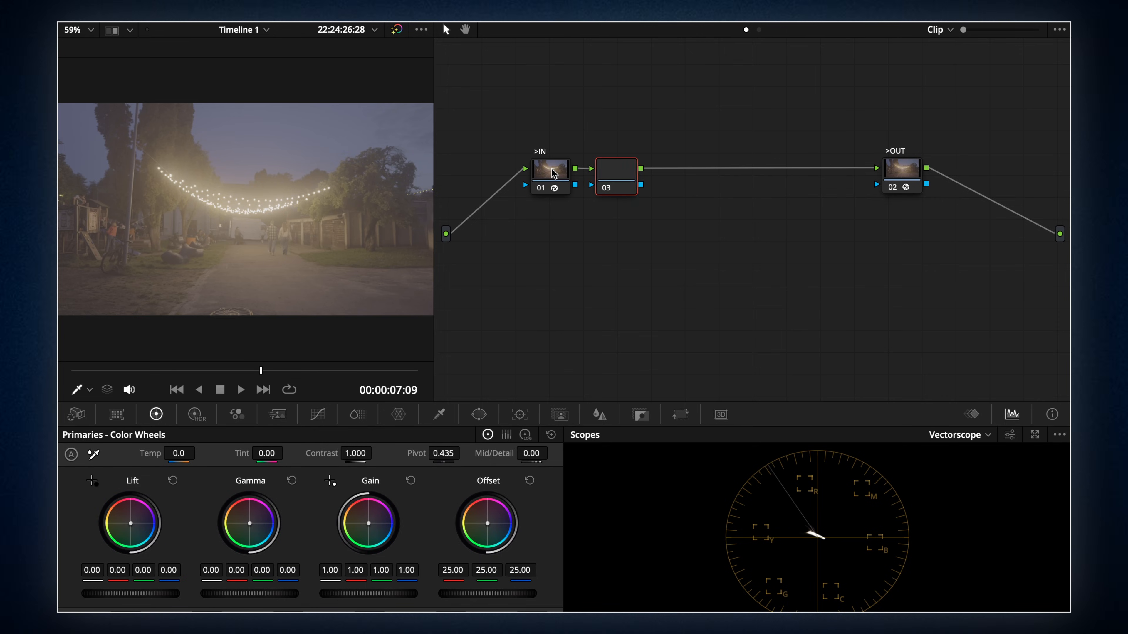
Add serial correction nodes between the >IN and >OUT nodes of the string-lights clip
key(alt+s)
key(alt+s)
key(alt+s)
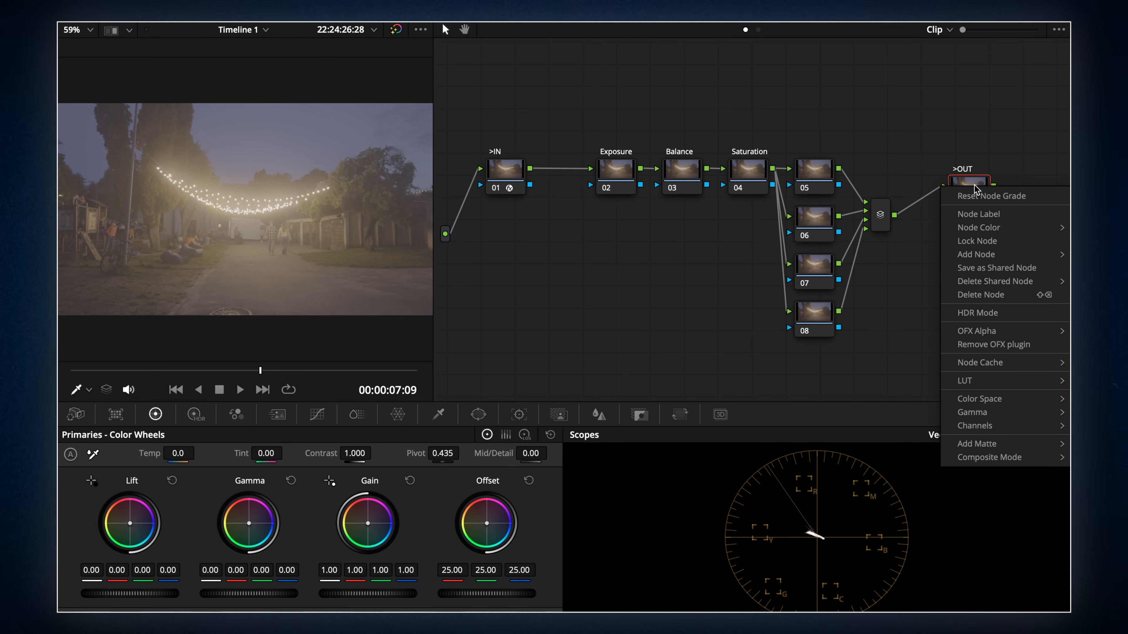
Add a serial node after the >OUT node and open its blur controls
mouse_move(988, 253)
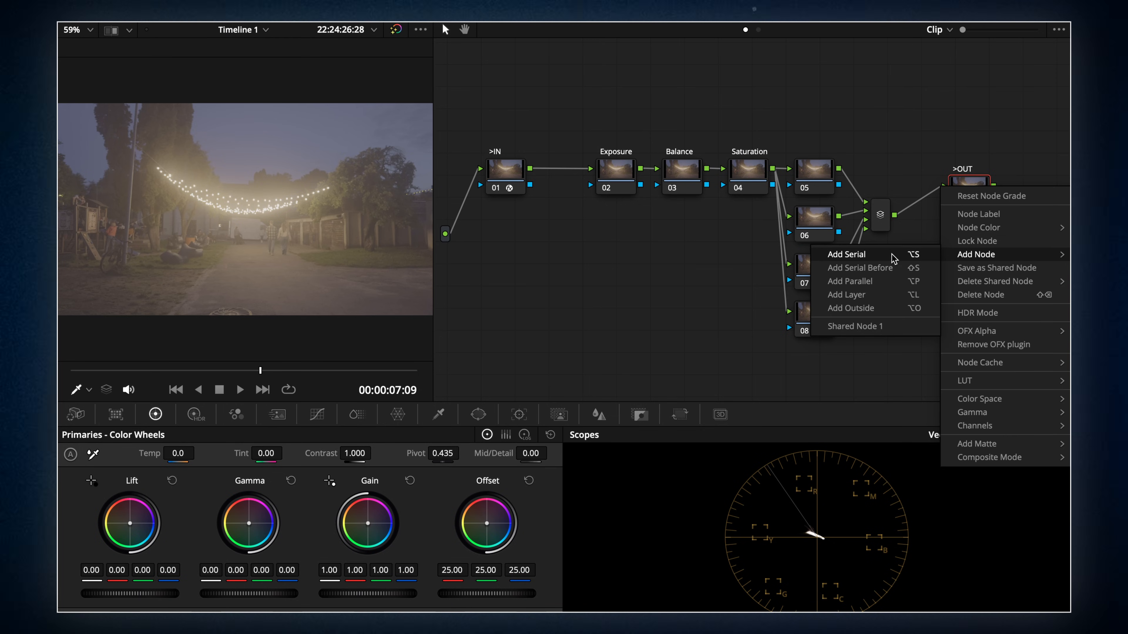
click(846, 254)
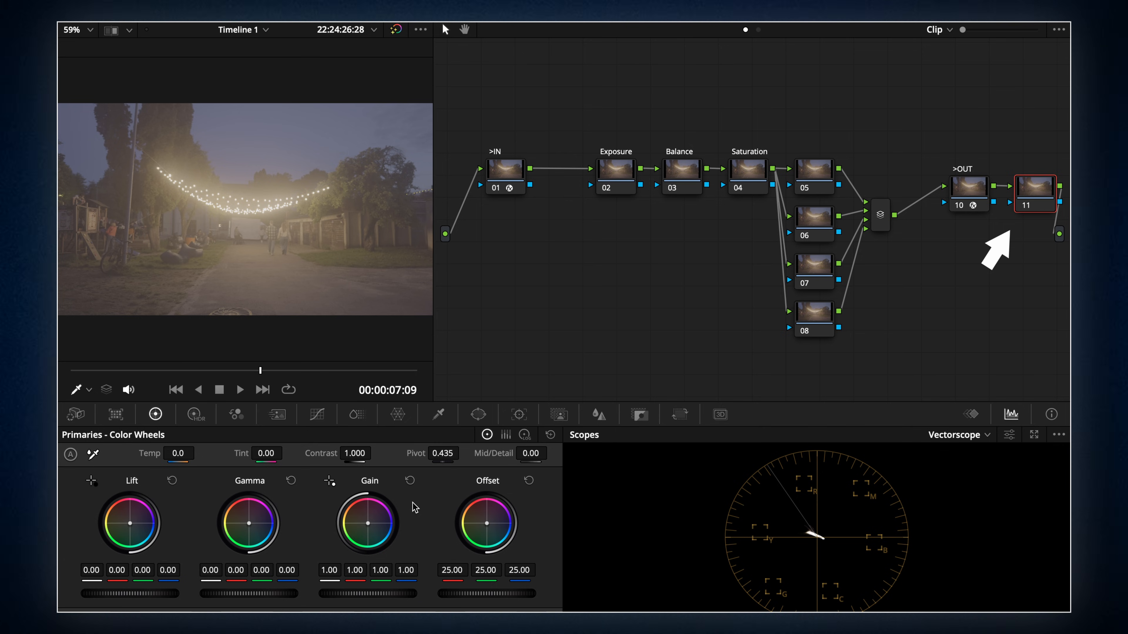
click(598, 415)
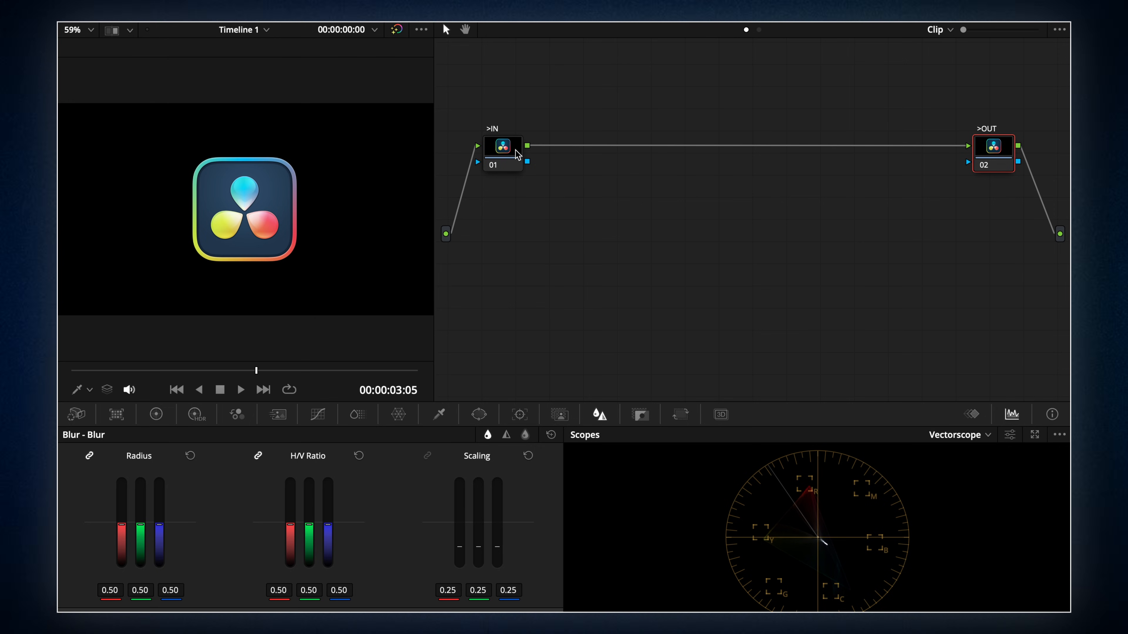
Add serial nodes after the >IN node in the PNG logo clip's graph
right_click(515, 152)
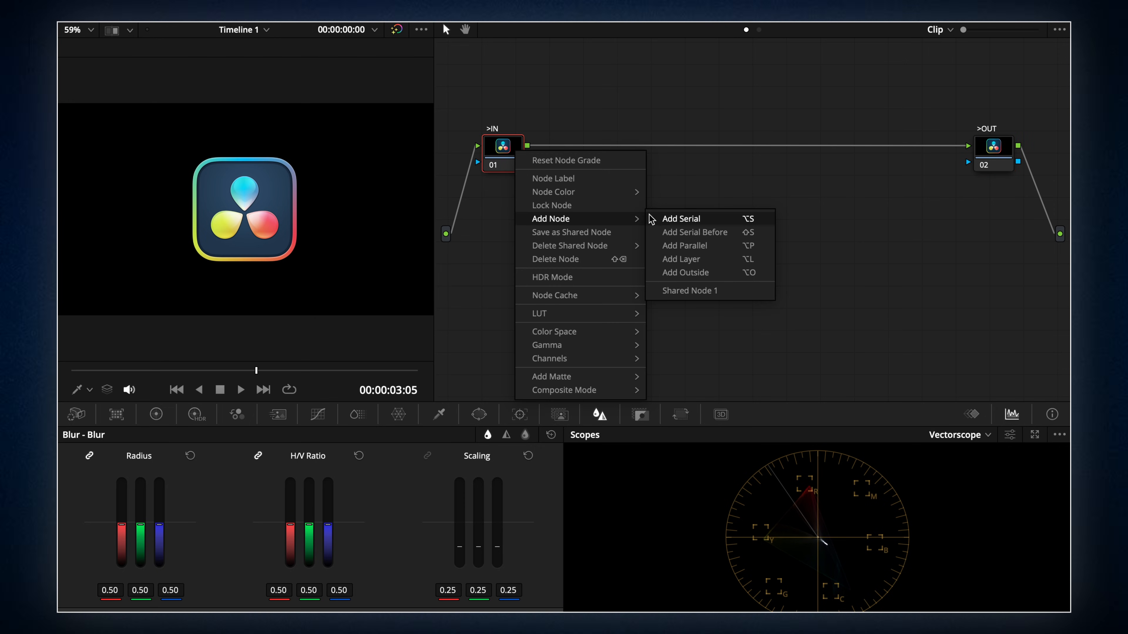
click(679, 218)
key(alt+s)
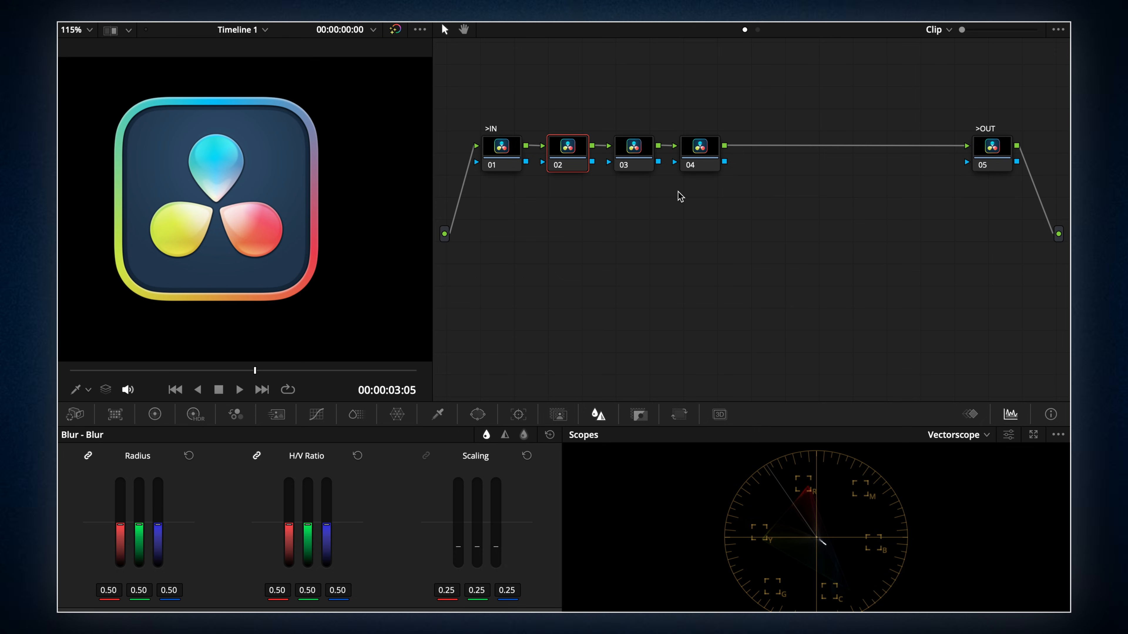
Label node 02 Exposure and node 03 Balance in the logo clip's graph, with the primary color wheels open
right_click(564, 147)
click(586, 170)
text(Exposure)
click(154, 414)
right_click(632, 146)
click(653, 170)
text(Balance)
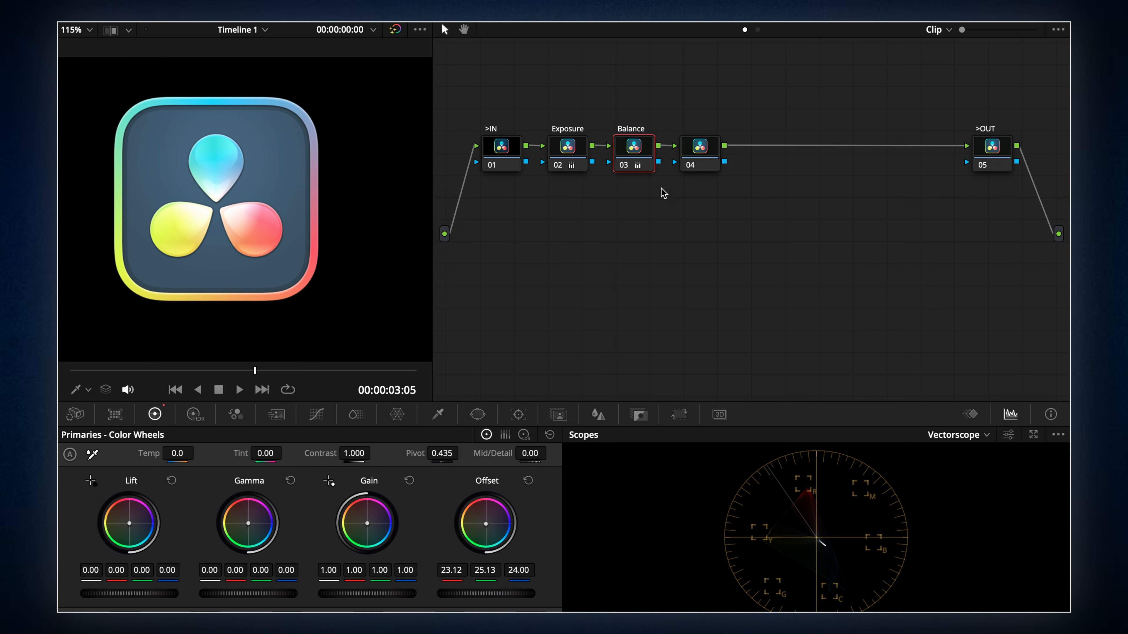
Label node 04, which follows the Balance node in the logo clip's graph
right_click(698, 148)
click(716, 180)
text(SURE)
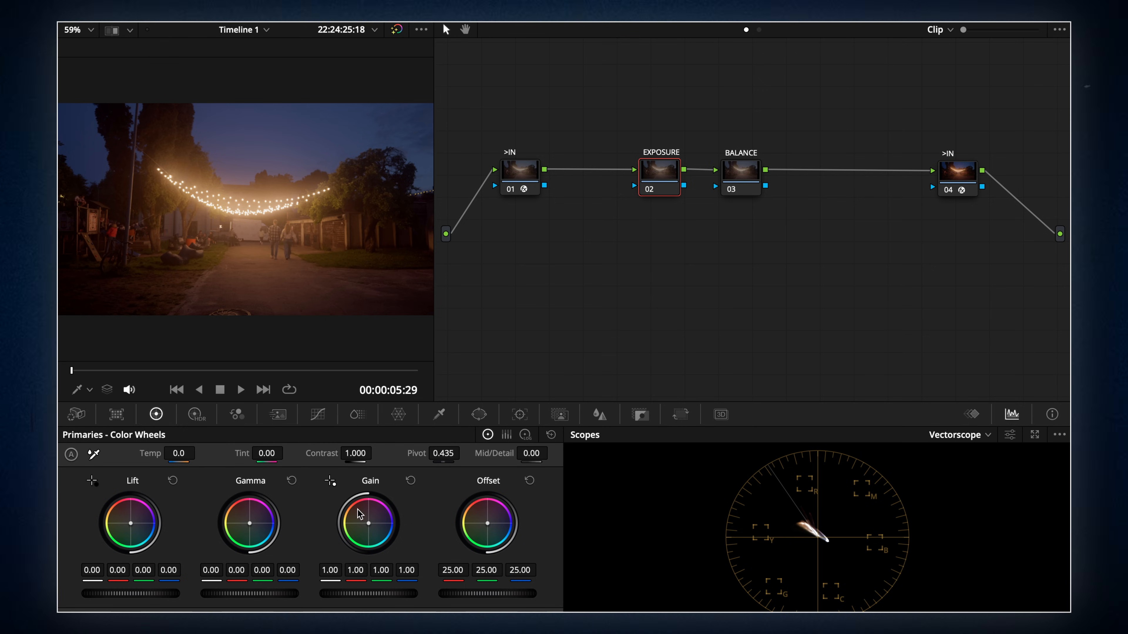
Lower the HDR Global exposure and raise the primary Lift on the string-lights clip's EXPOSURE node
click(195, 414)
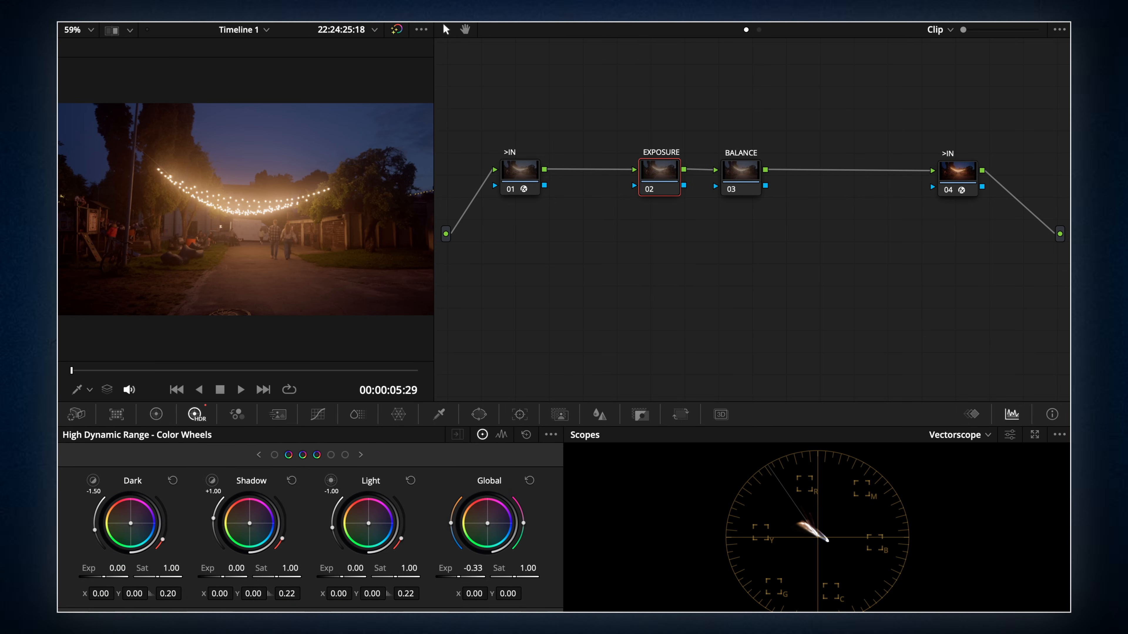
drag(473, 568, 463, 569)
click(156, 414)
drag(130, 593, 139, 593)
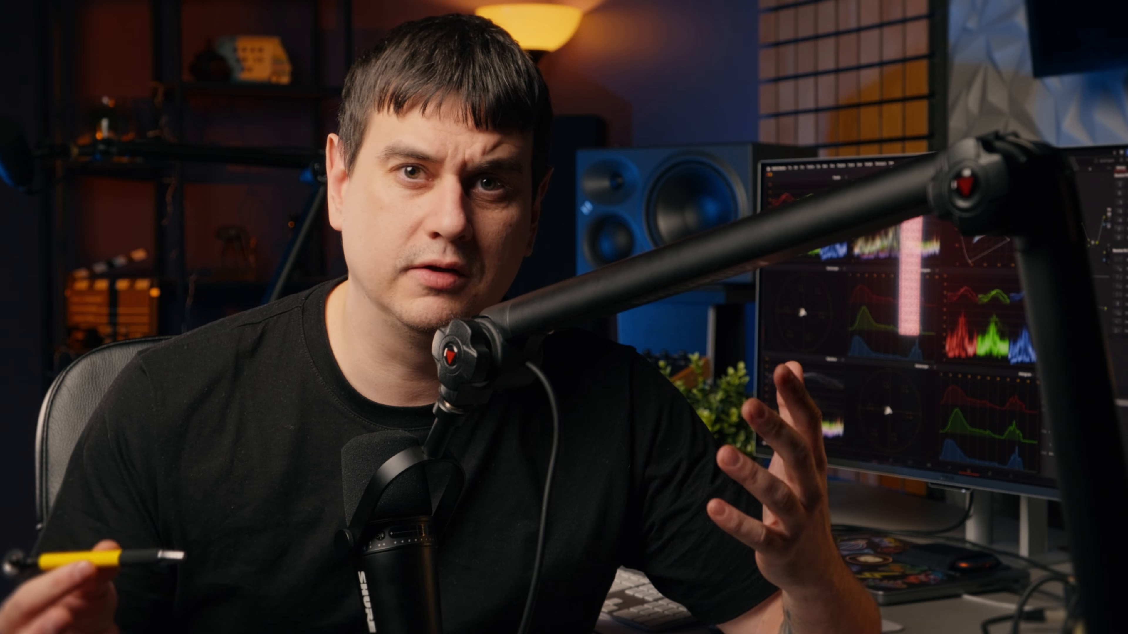
Add a serial node labelled Exposure after the >IN node and set its HDR Global exposure to 0.25
right_click(529, 175)
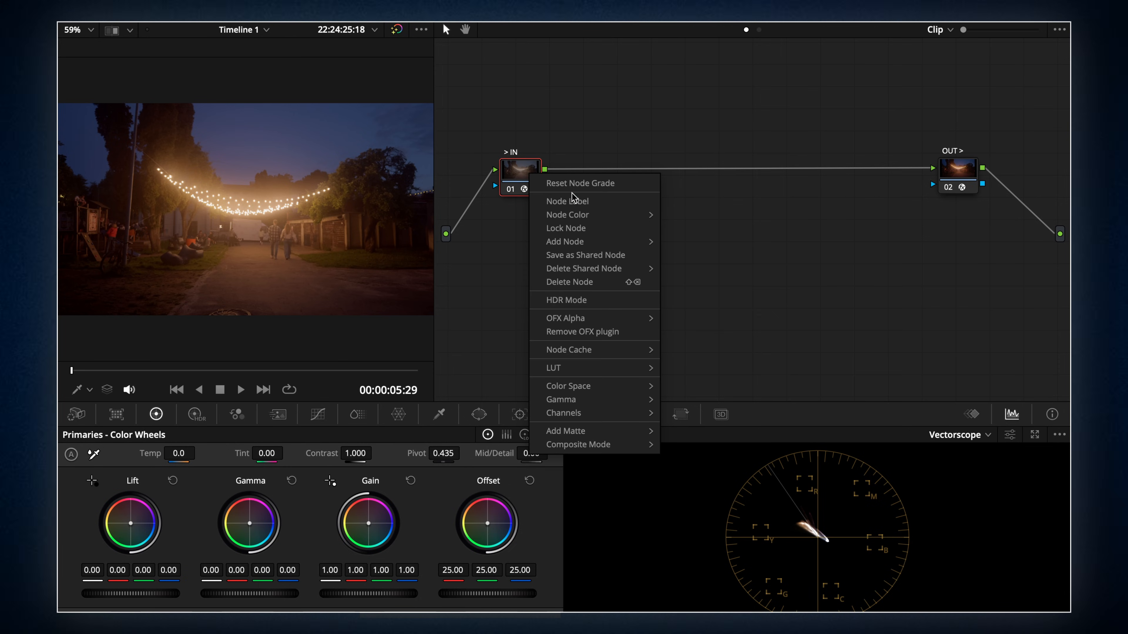
mouse_move(594, 242)
click(687, 245)
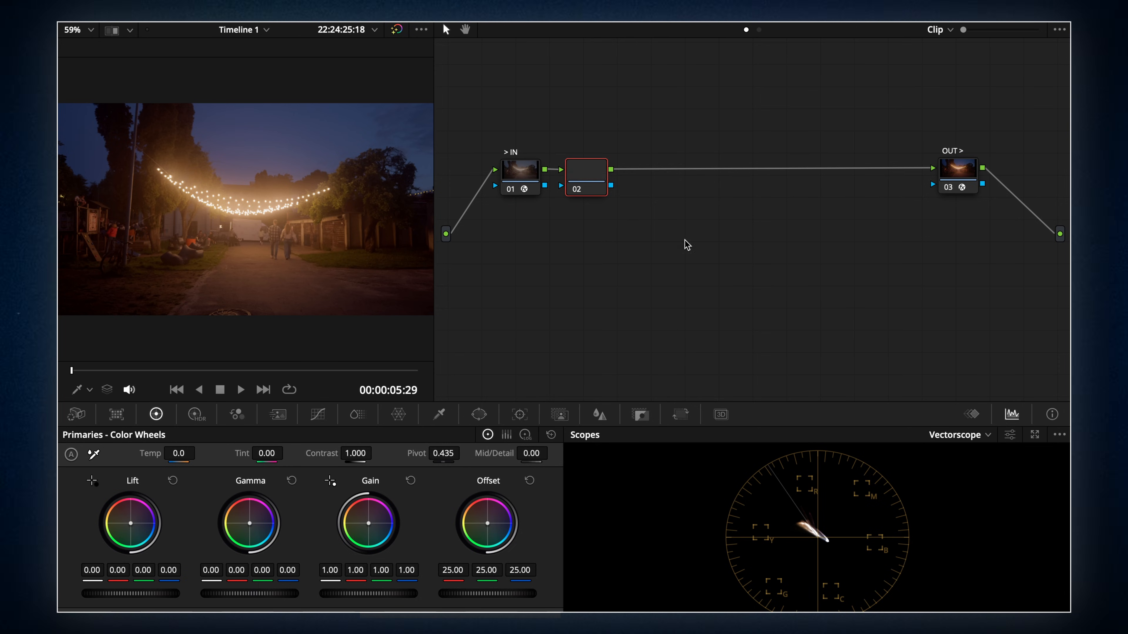
right_click(594, 174)
click(614, 205)
text(Exposure)
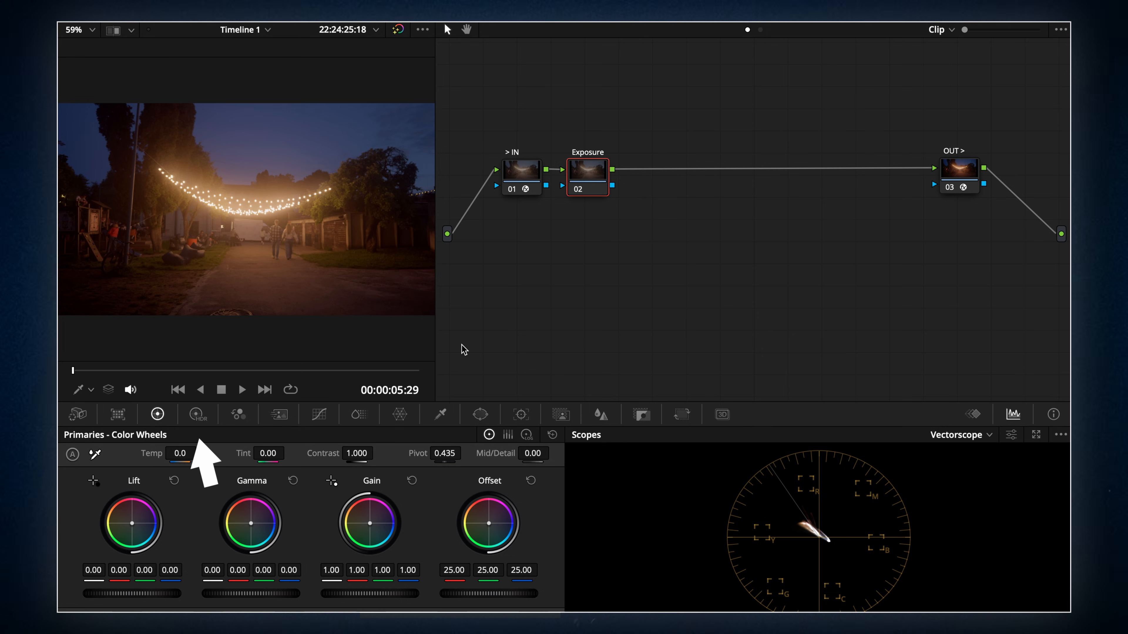
click(205, 417)
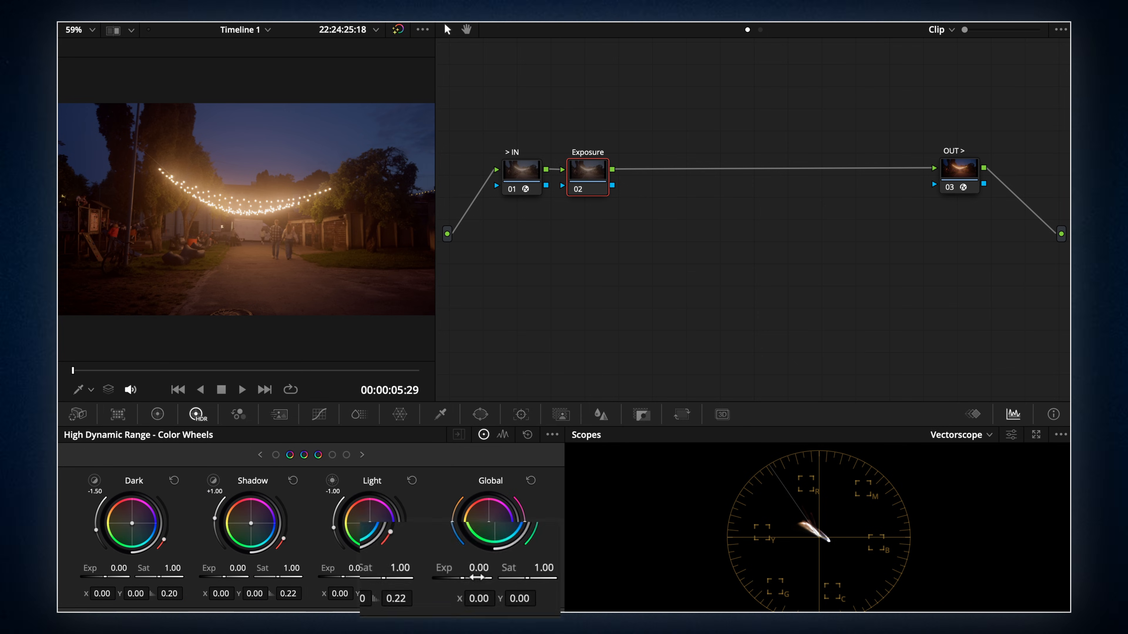
drag(476, 568, 483, 568)
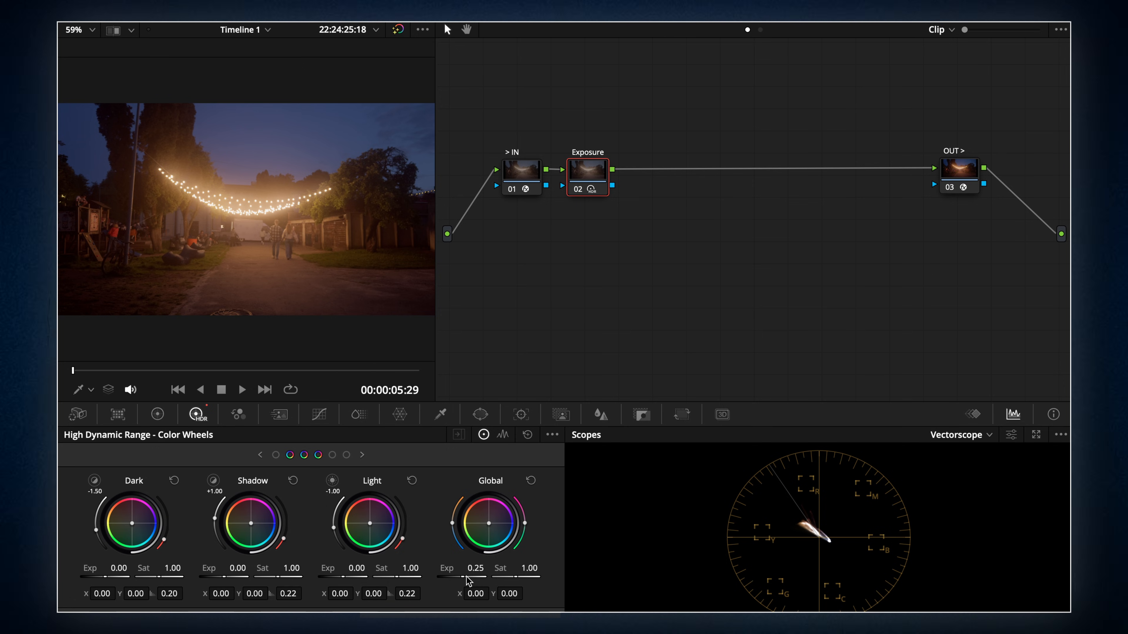
Add a serial node labelled Contrast after the Exposure node
right_click(594, 172)
mouse_move(687, 235)
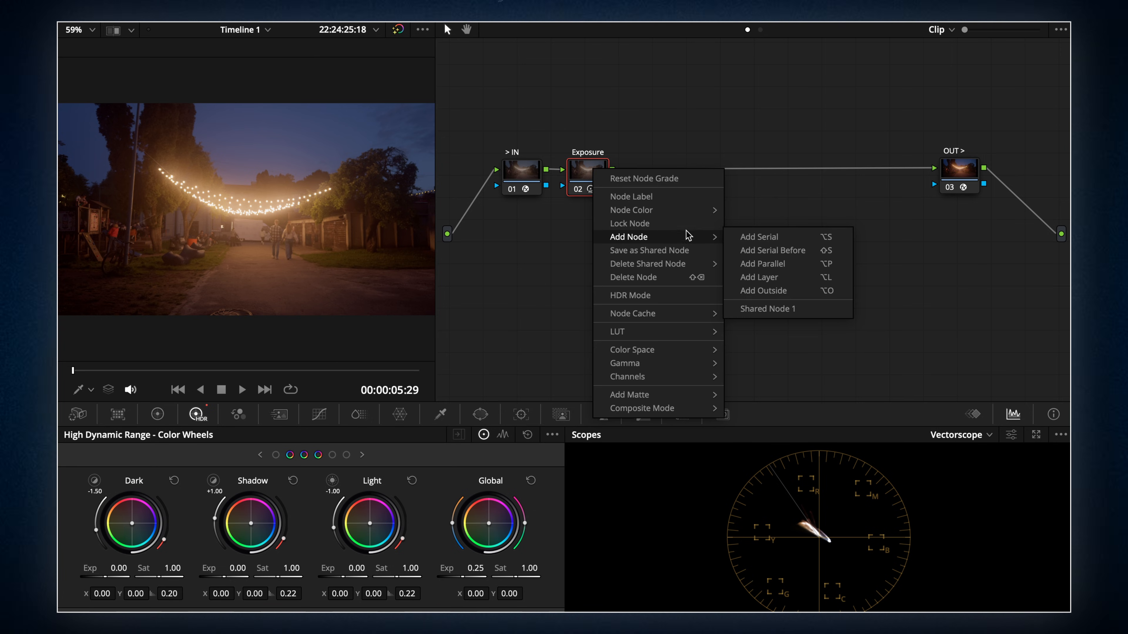
click(767, 236)
right_click(675, 191)
click(693, 188)
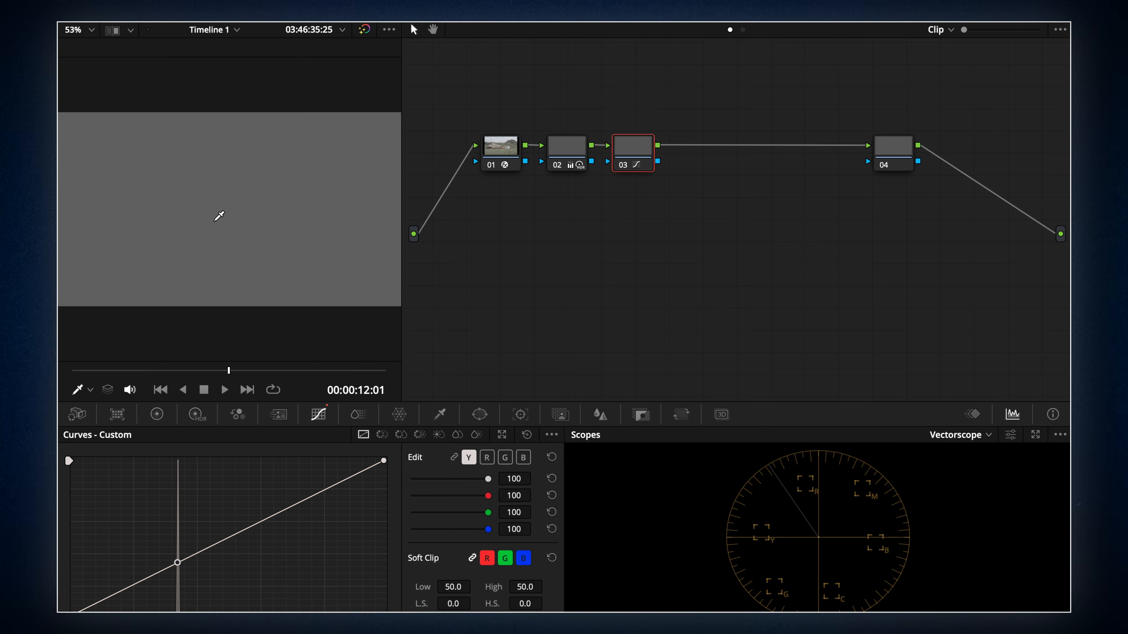
Set the Contrast node's Pivot to 0.336 in the primary color wheels
click(157, 415)
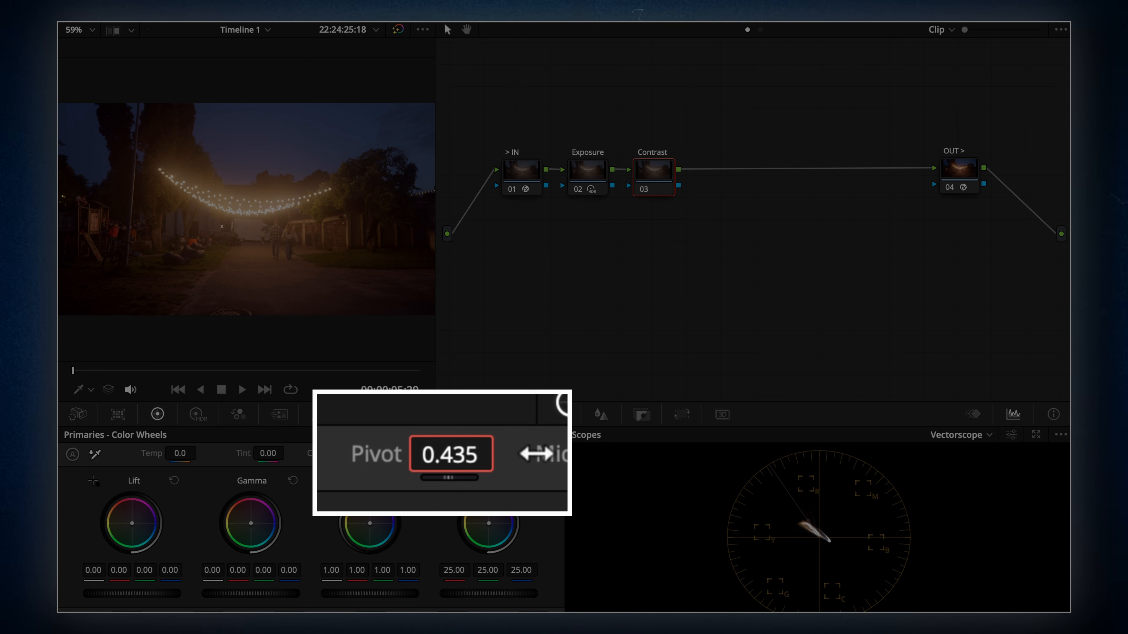
key(BackSpace)
key(BackSpace)
text(33)
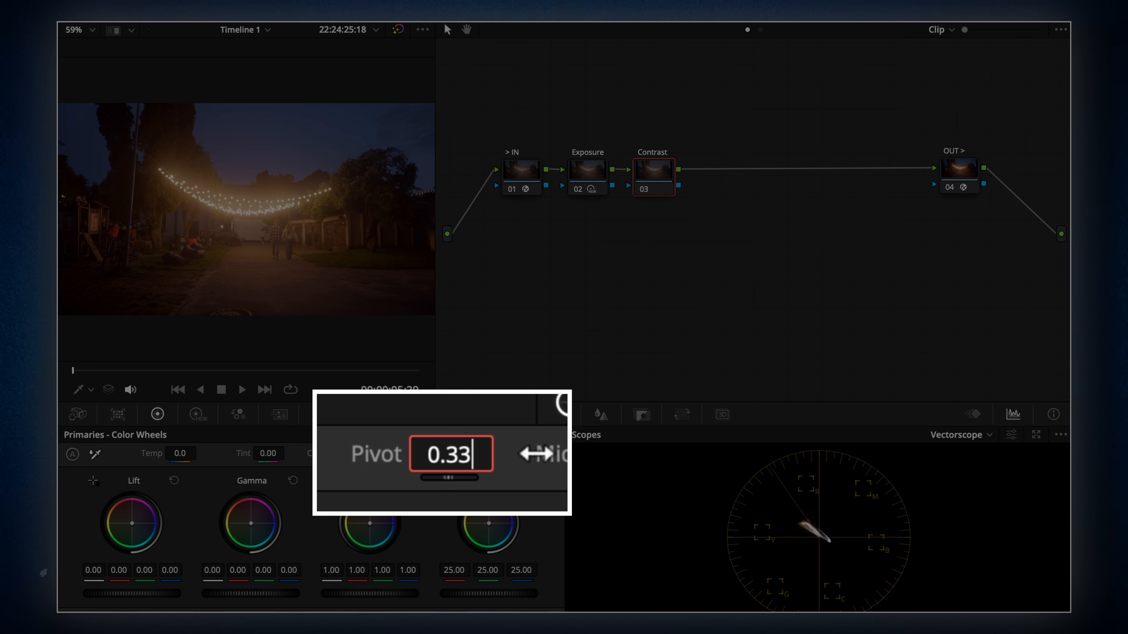
text(6)
key(Return)
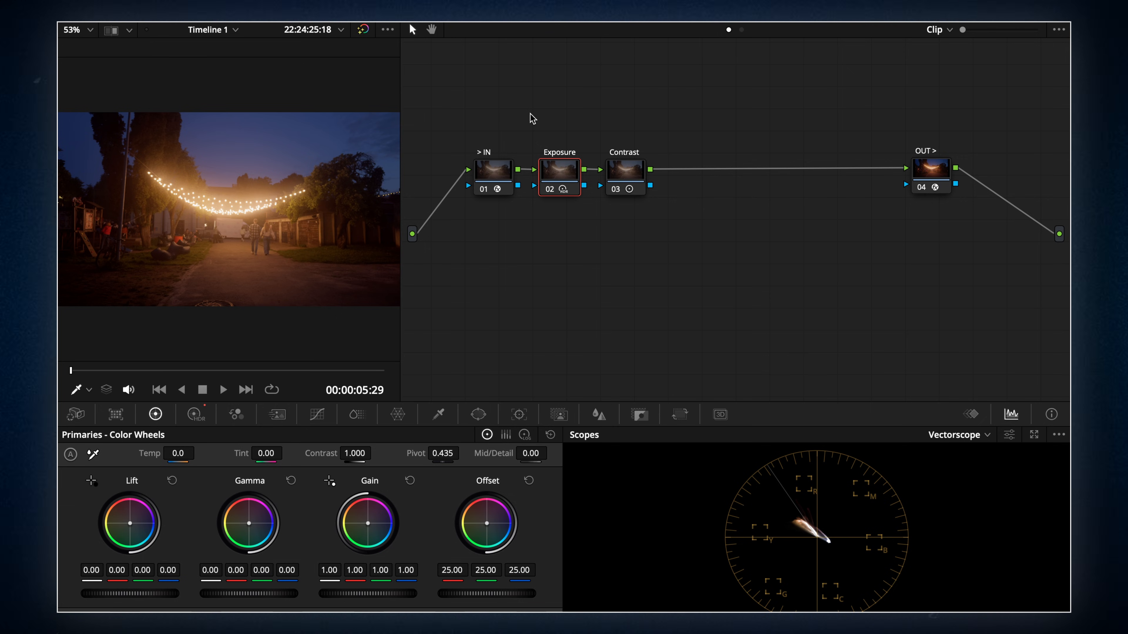
Shift the Exposure and Contrast nodes toward OUT and insert a serial node labelled Balance between >IN and Exposure
drag(537, 115, 728, 182)
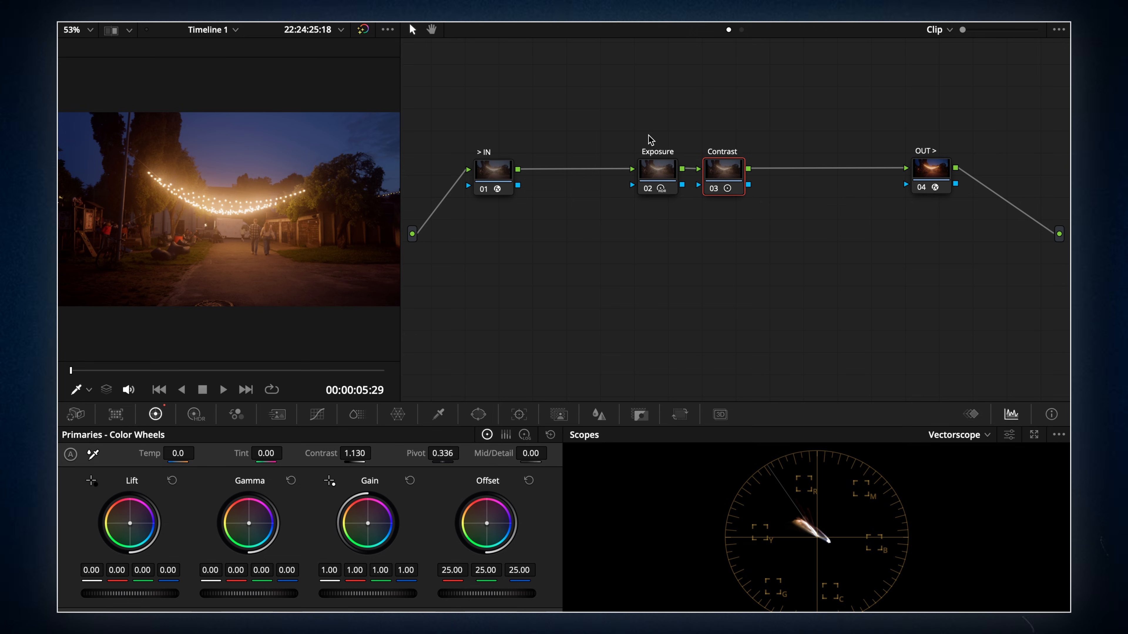
click(653, 171)
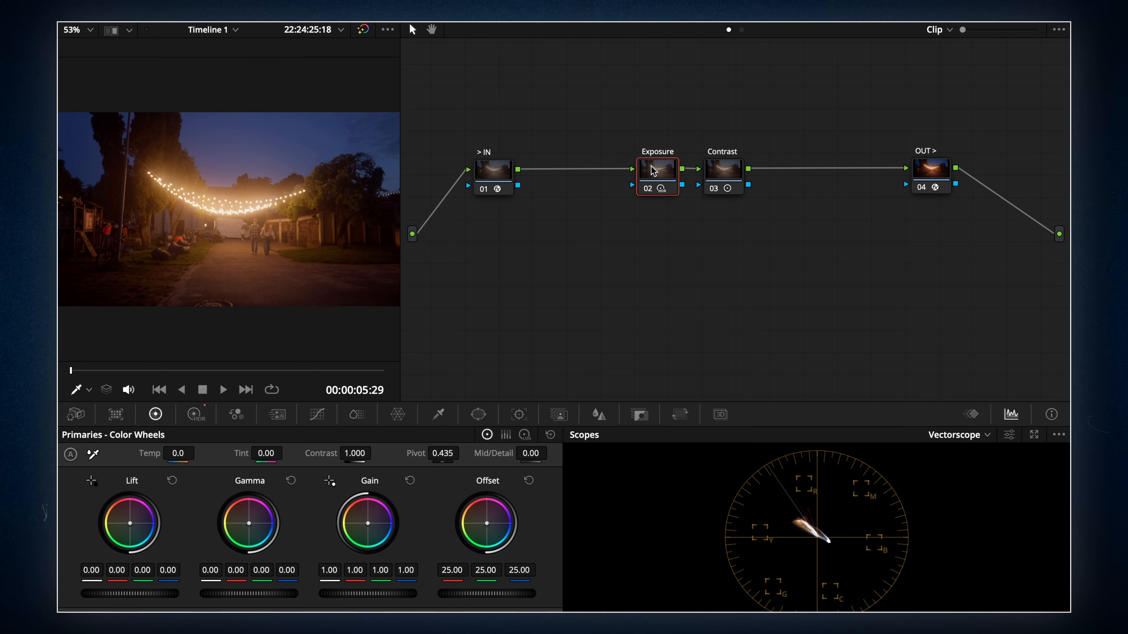
right_click(653, 171)
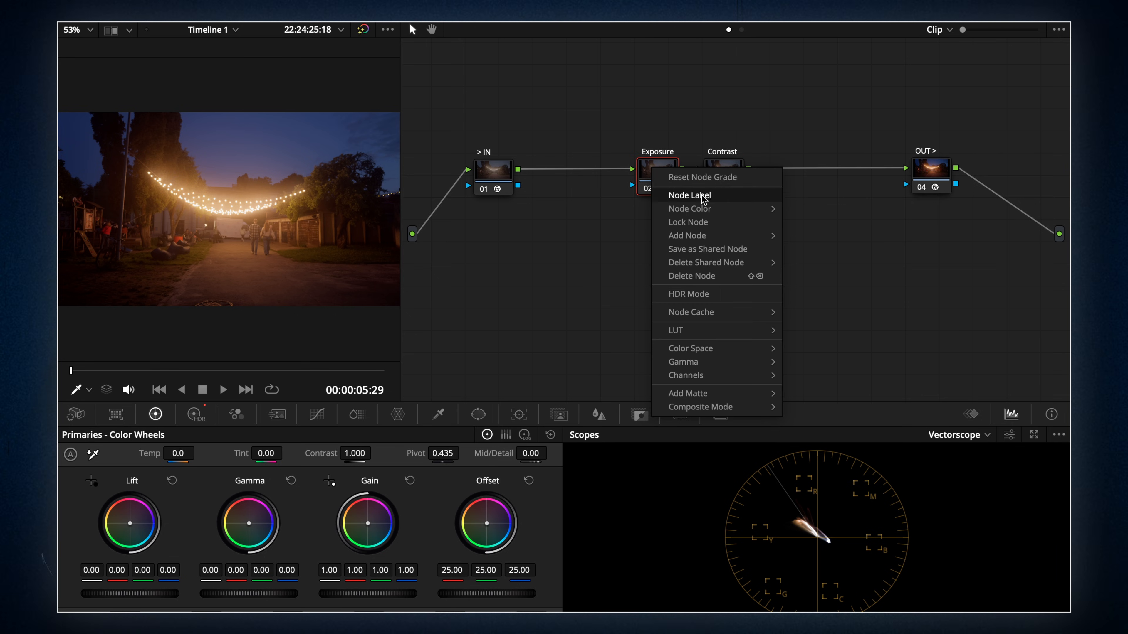
mouse_move(714, 236)
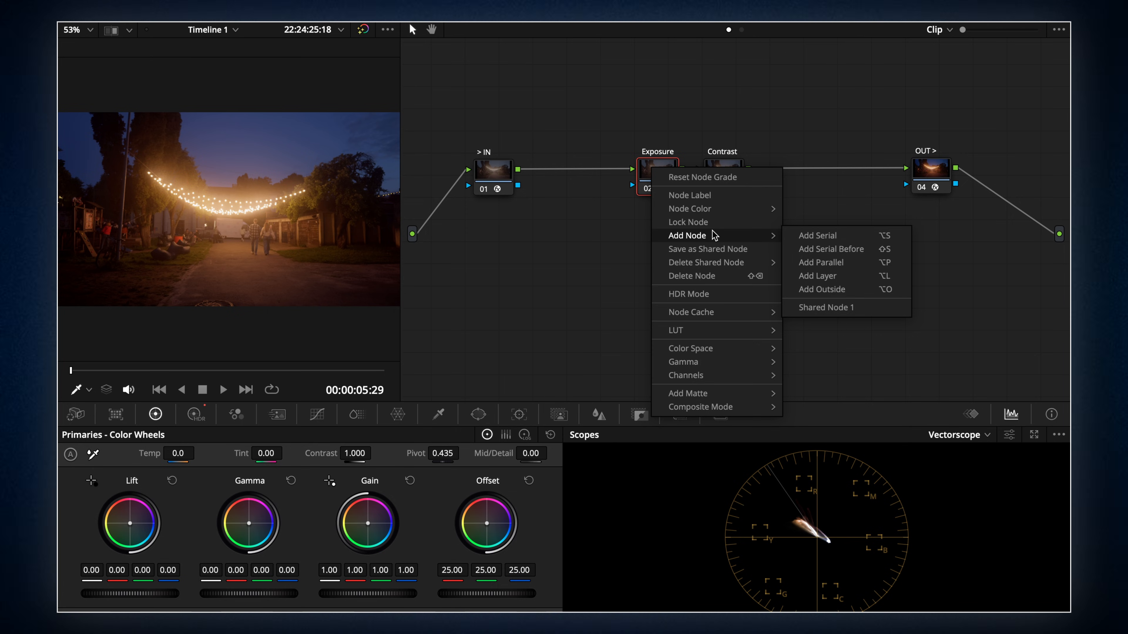
click(831, 249)
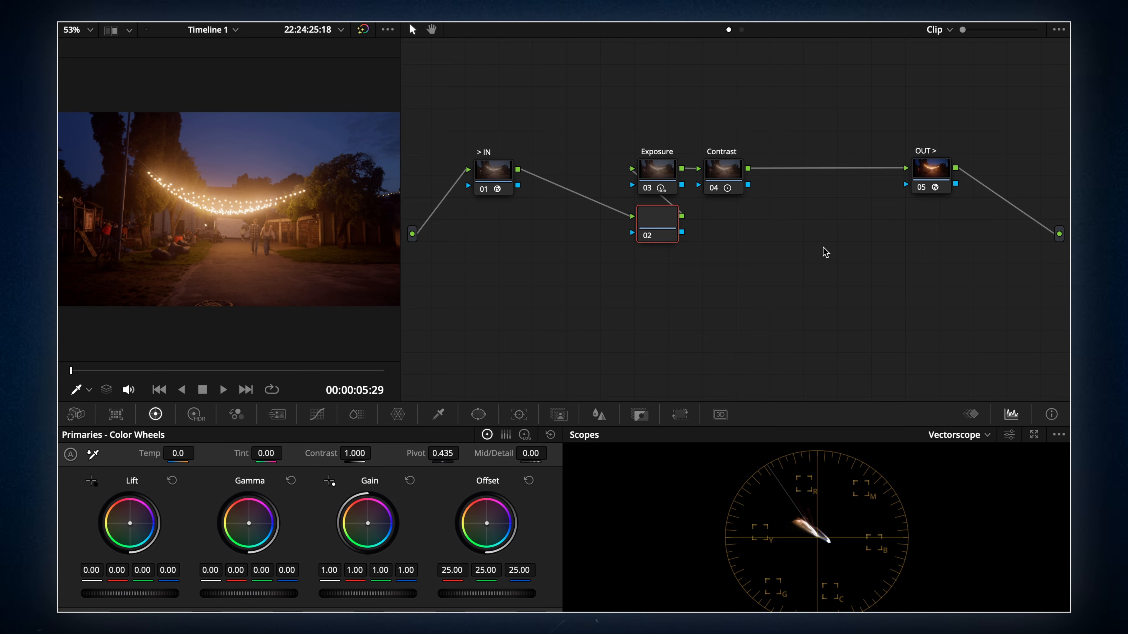
drag(675, 224, 583, 178)
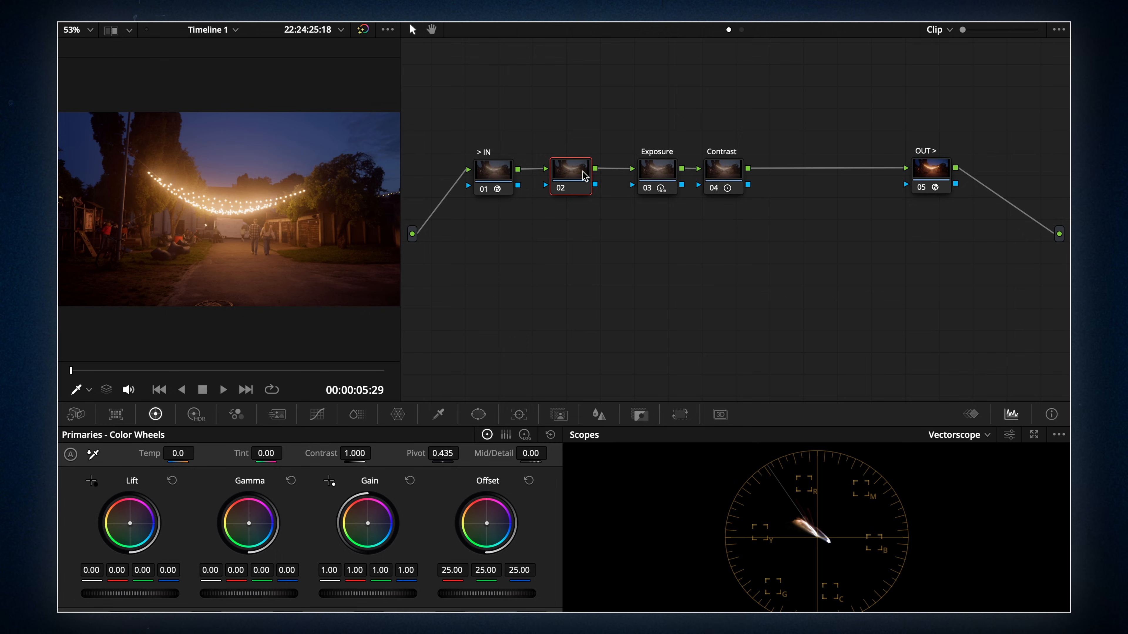
right_click(584, 177)
click(613, 201)
Try Temp, Tint and Offset shifts on the Balance node, resetting Temp and Tint
mouse_move(190, 451)
mouse_down()
mouse_move(160, 449)
mouse_move(201, 453)
mouse_move(177, 450)
mouse_up()
drag(266, 454, 274, 455)
double_click(236, 452)
double_click(149, 453)
drag(489, 527, 487, 523)
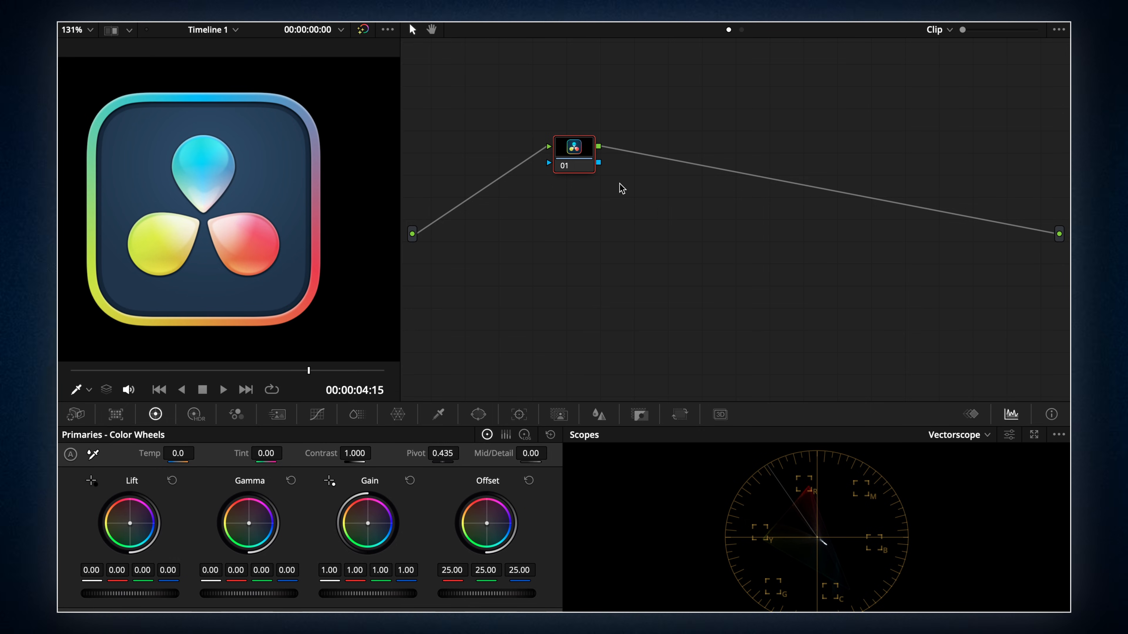
right_click(582, 157)
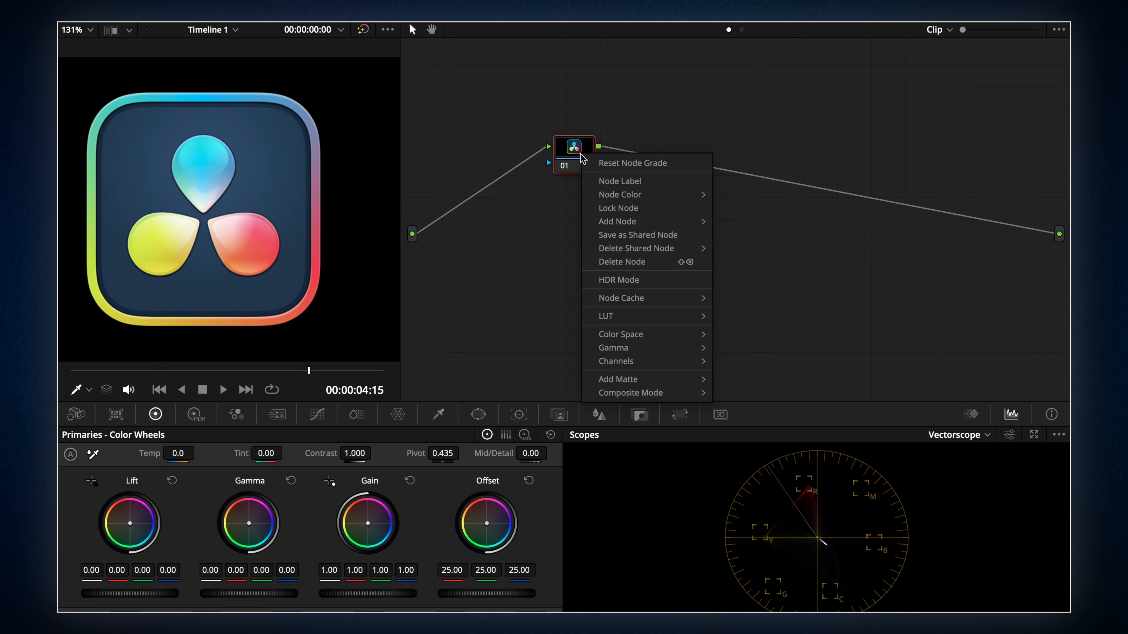
mouse_move(675, 334)
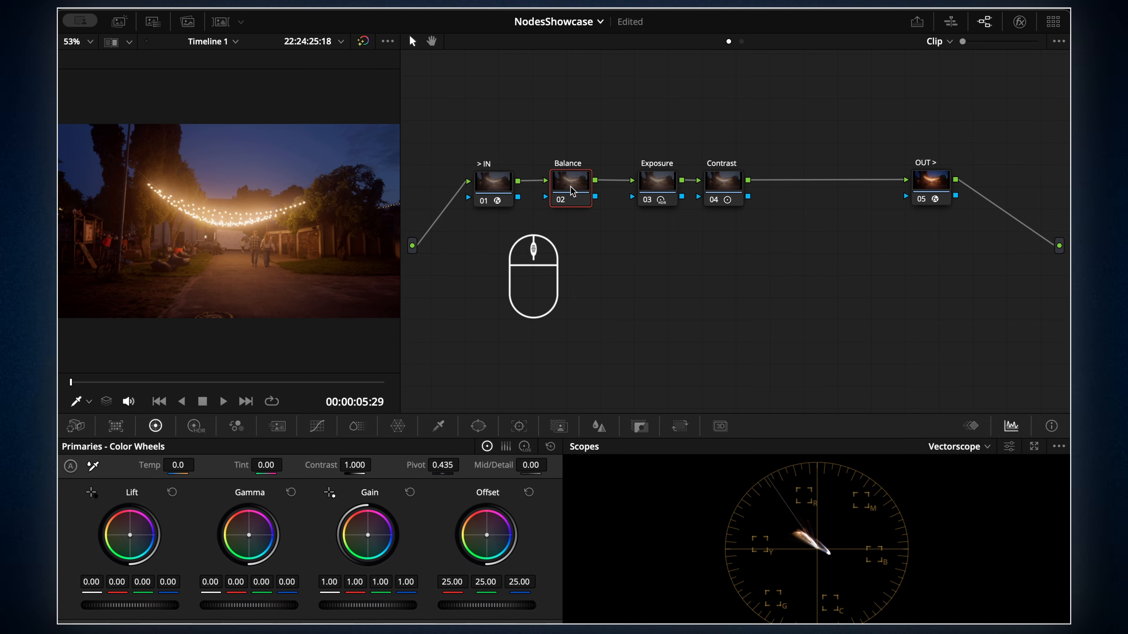
Switch the Balance node's gamma to Linear and shift its Gain color balance slightly
right_click(572, 191)
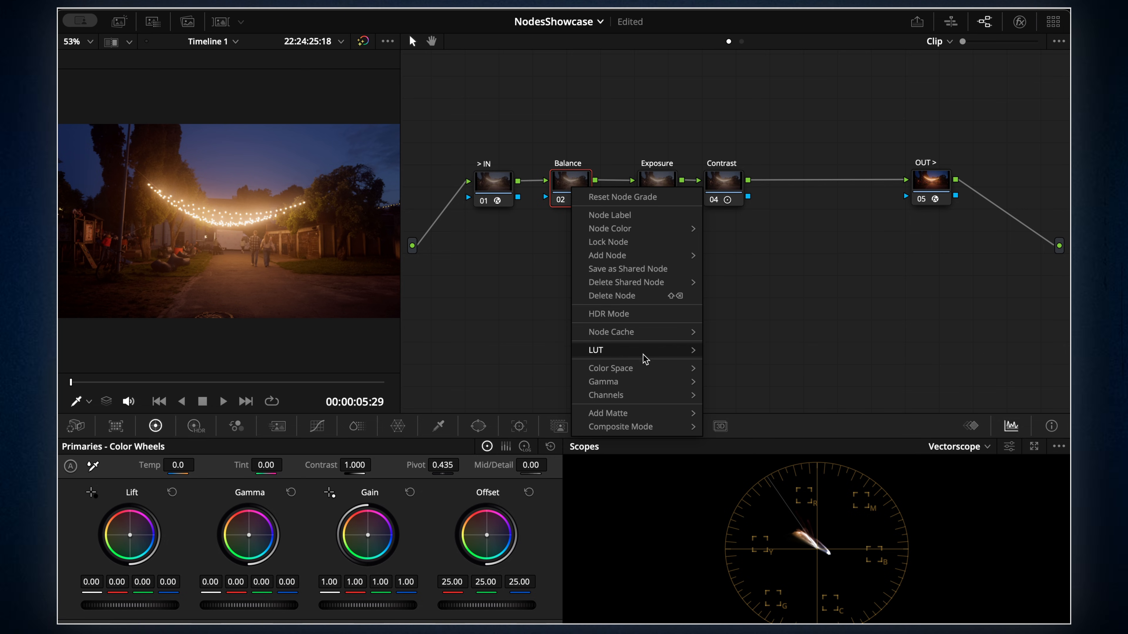
mouse_move(646, 389)
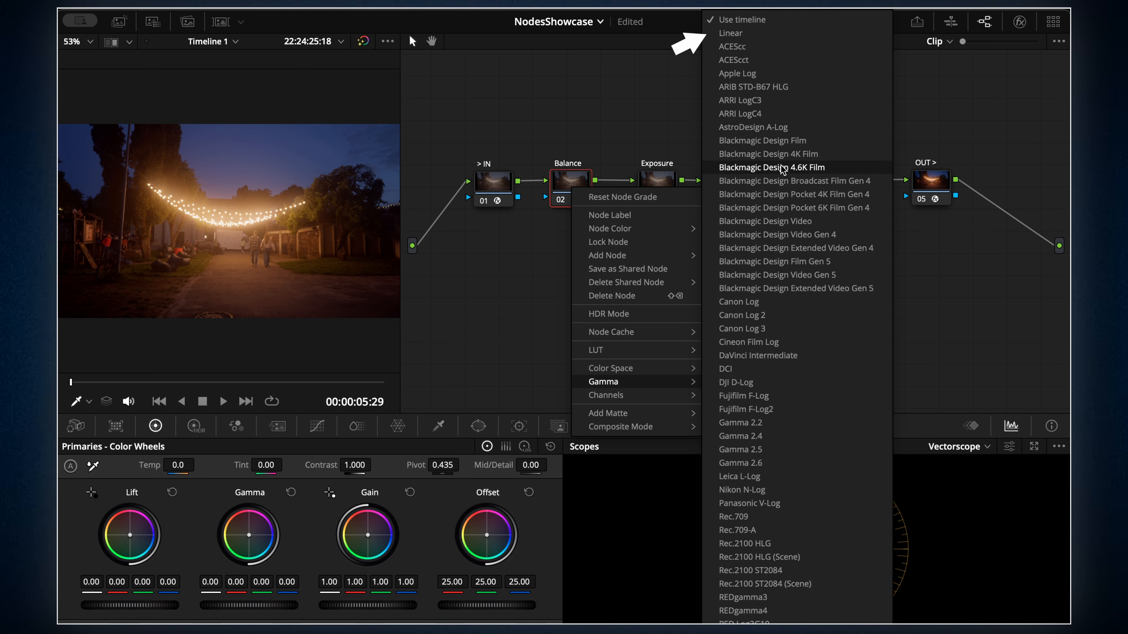
click(751, 38)
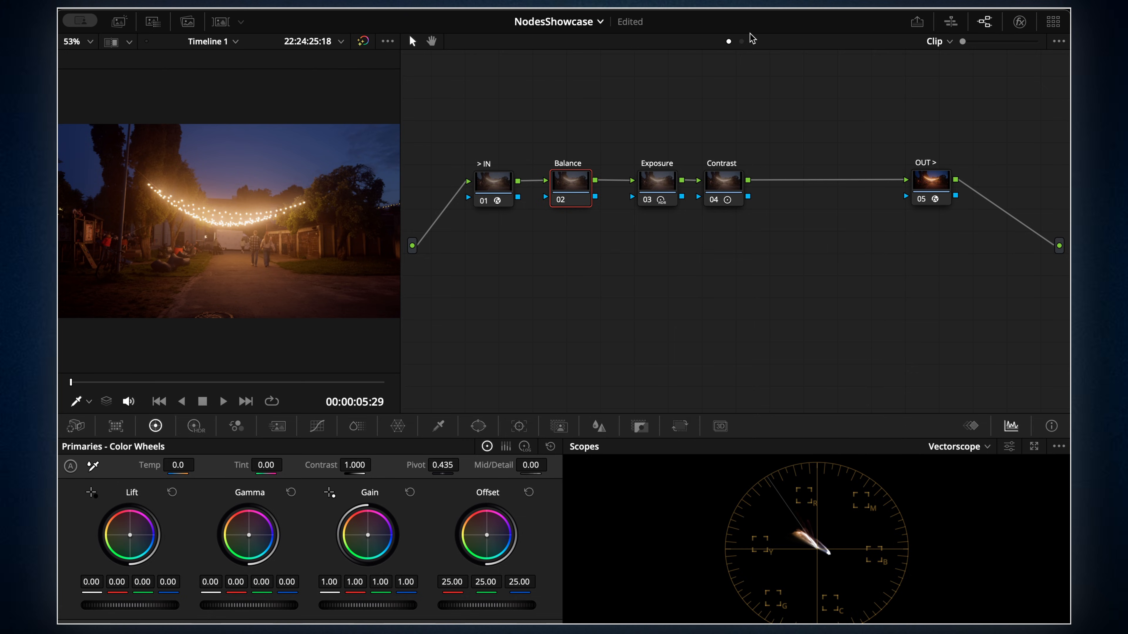
drag(367, 535, 368, 537)
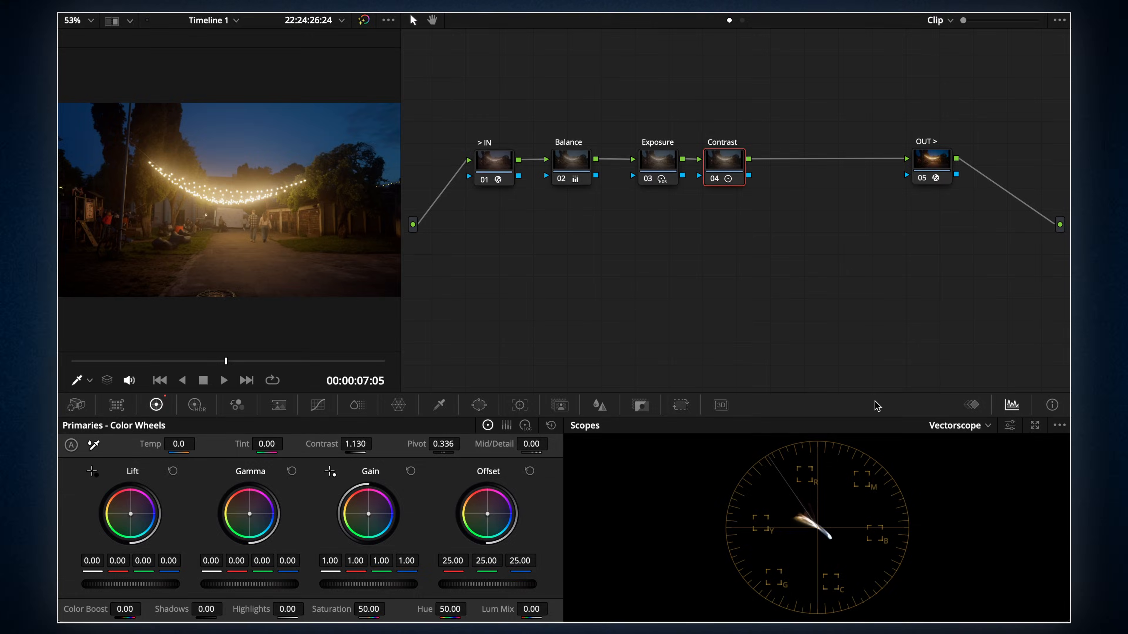
Add a serial node labelled Saturation after the Contrast node
right_click(720, 163)
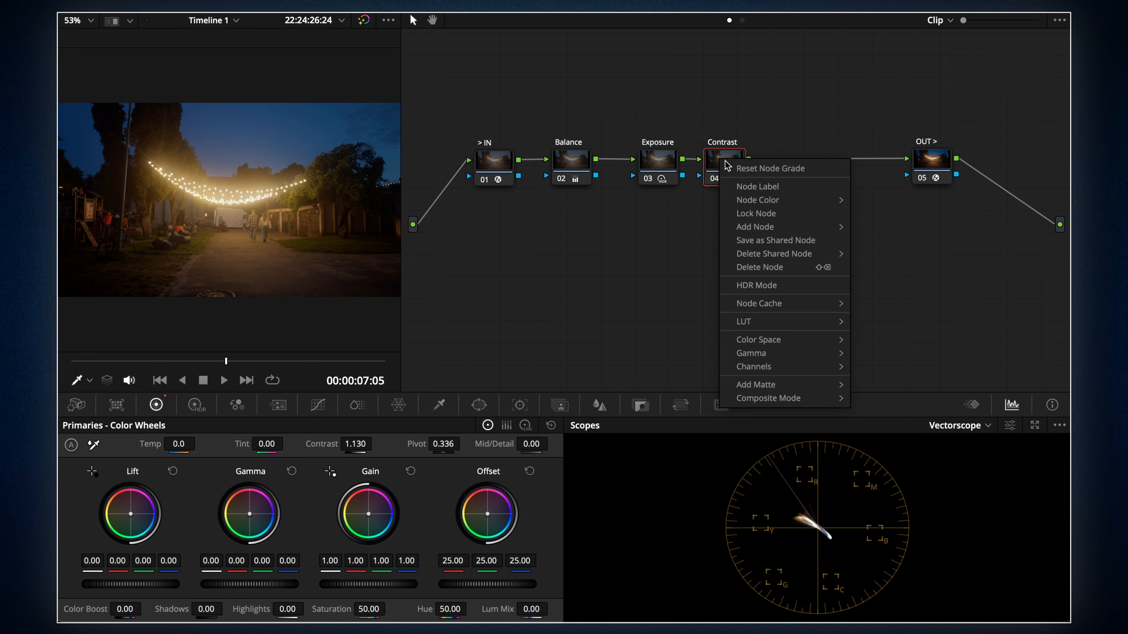
mouse_move(755, 227)
click(881, 226)
right_click(797, 167)
click(827, 194)
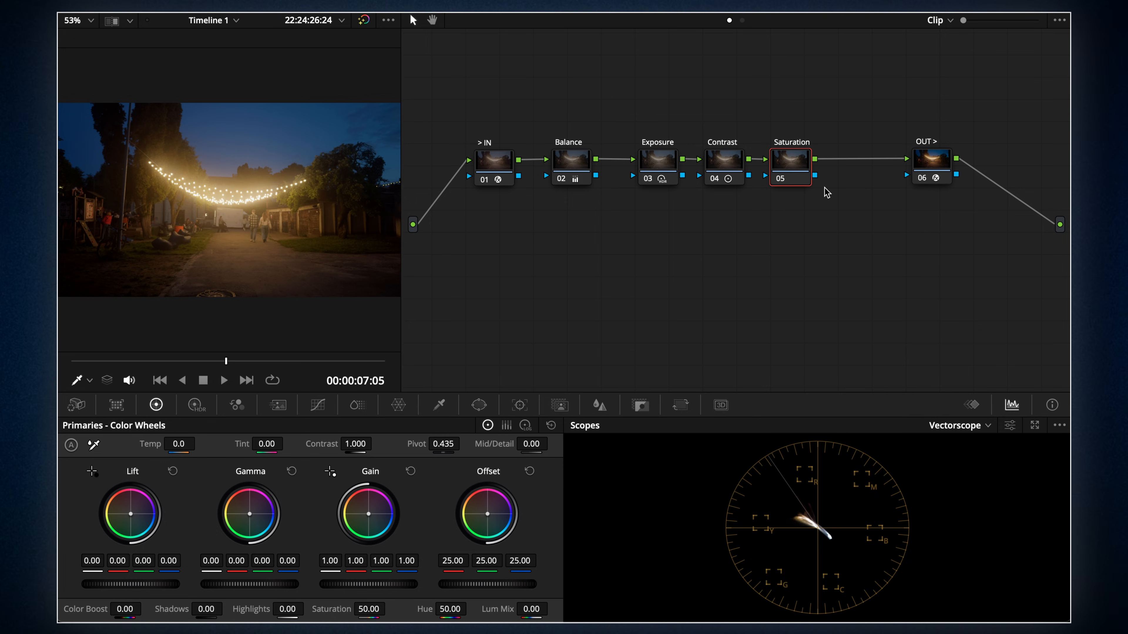
Try a primary Saturation change on the Saturation node, reset it, and set the node's color space to HSV
drag(370, 609, 297, 609)
double_click(331, 608)
right_click(794, 168)
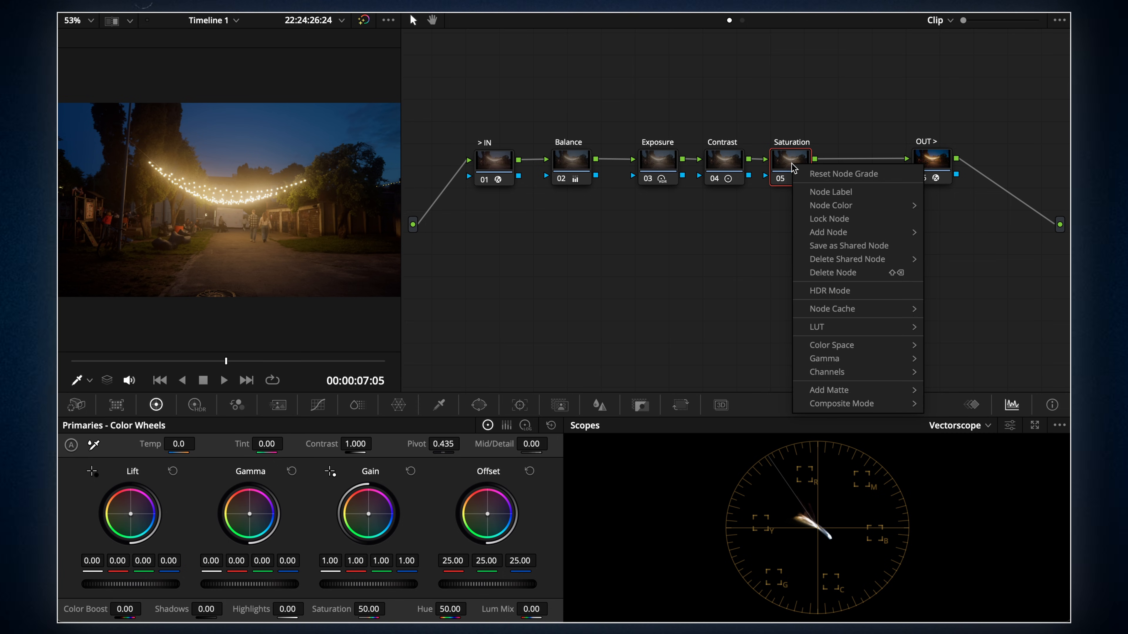
mouse_move(867, 351)
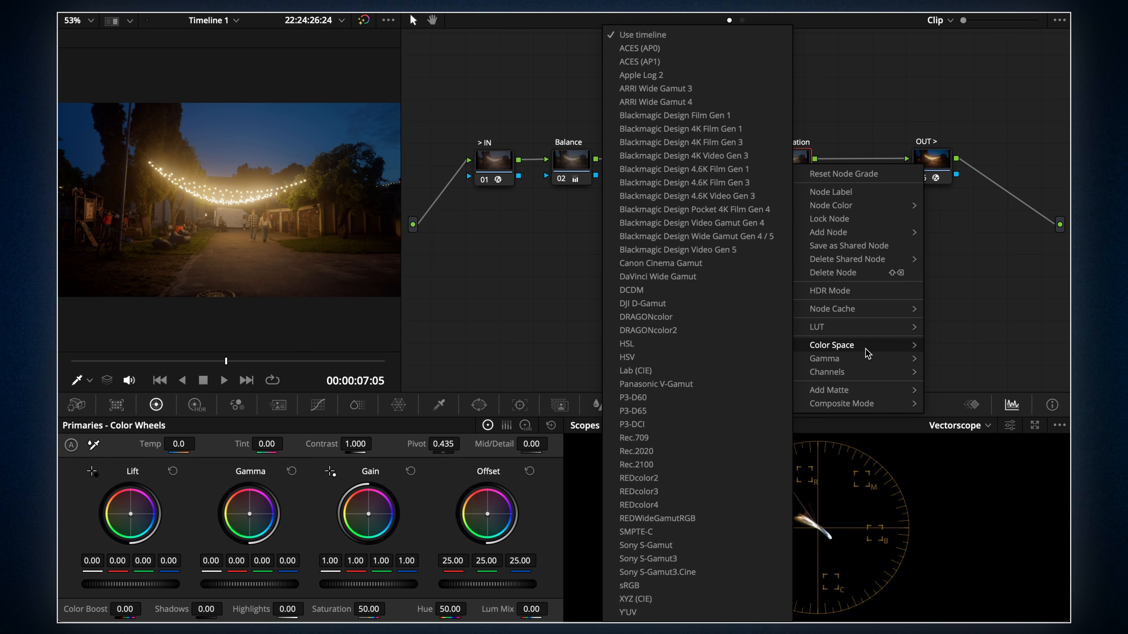
click(723, 359)
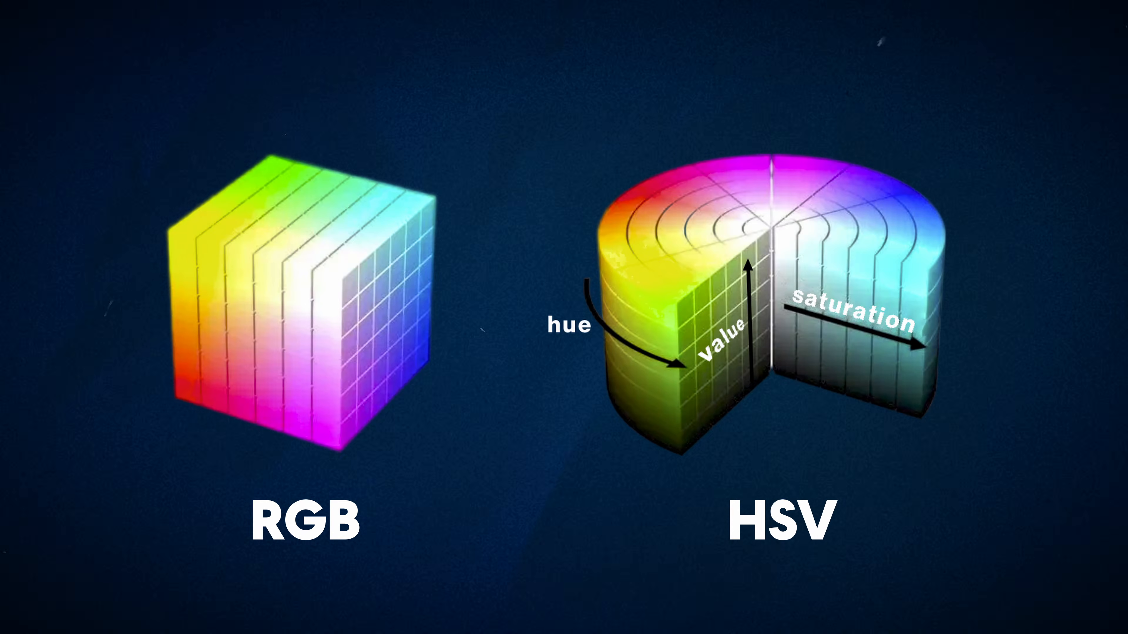
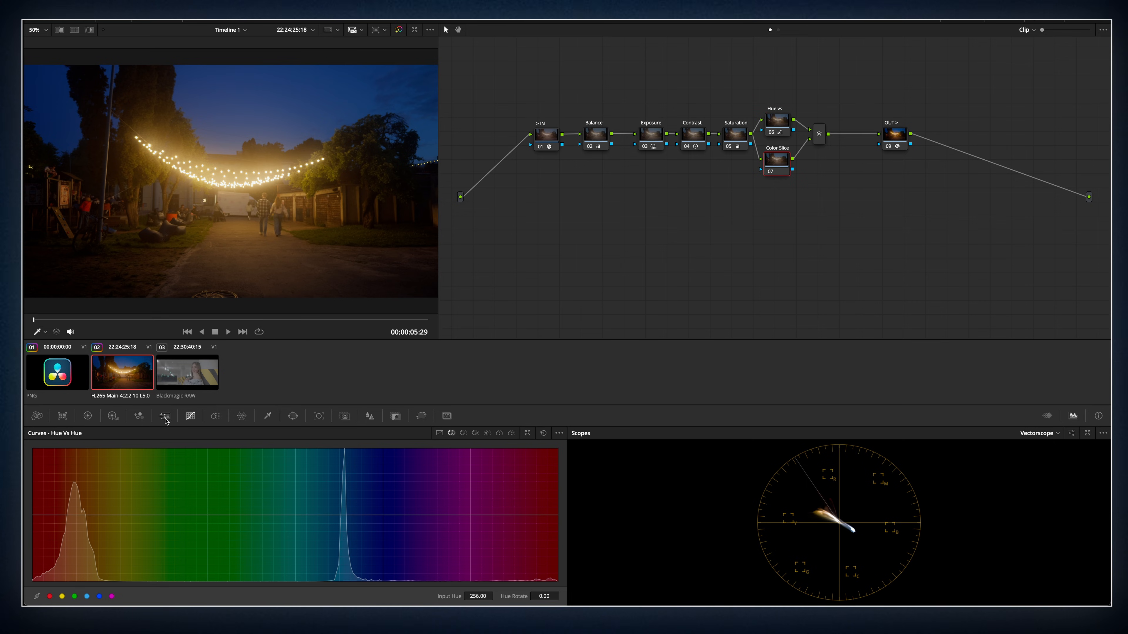
Lower the Blue saturation to 0.65 with ColorSlice on the Color Slice node
click(215, 416)
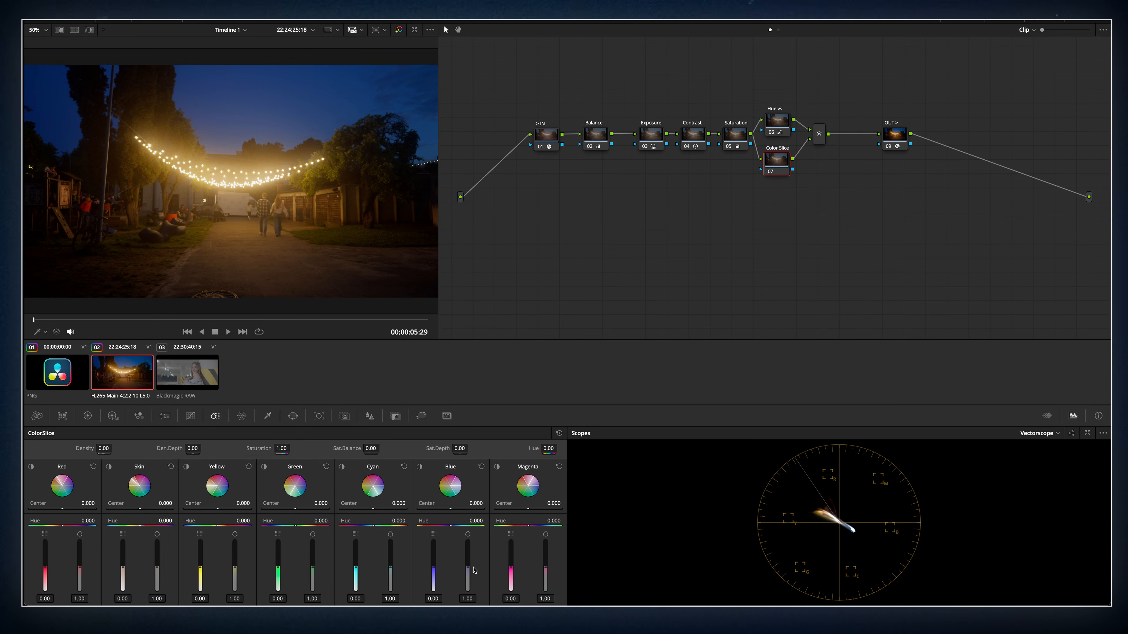
drag(467, 573, 466, 605)
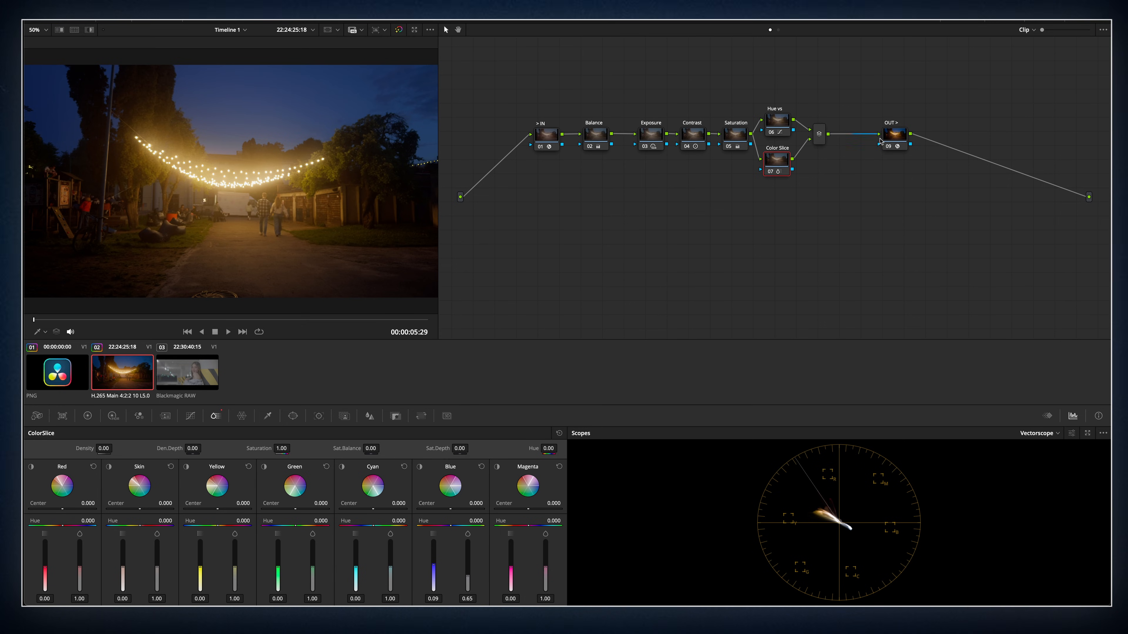
Make room before the OUT node and add two parallel nodes after the Hue vs and Color Slice mixer
drag(839, 145, 929, 145)
right_click(820, 138)
click(867, 148)
right_click(853, 137)
mouse_move(893, 180)
click(961, 205)
Align the upper new parallel node and label the pair Pw1 and Pw2
drag(856, 138, 855, 118)
right_click(855, 118)
click(884, 137)
text(P)
right_click(853, 168)
click(885, 186)
text(Pw)
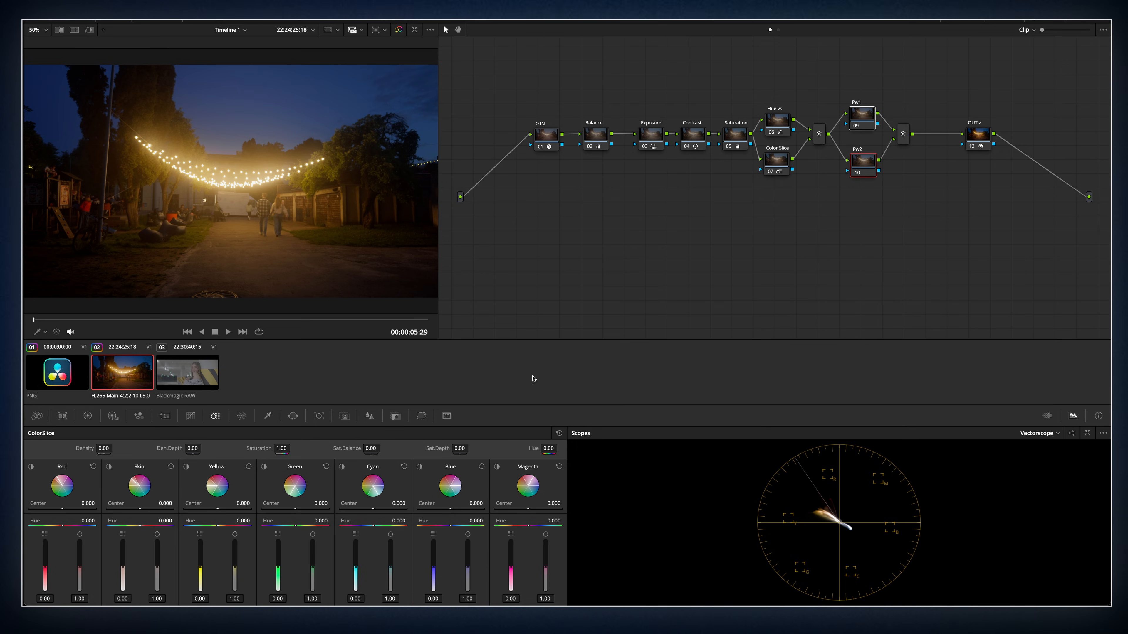
Add a softened circle window reaching the frame edges on the Pw2 node and open its primary color wheels
click(288, 416)
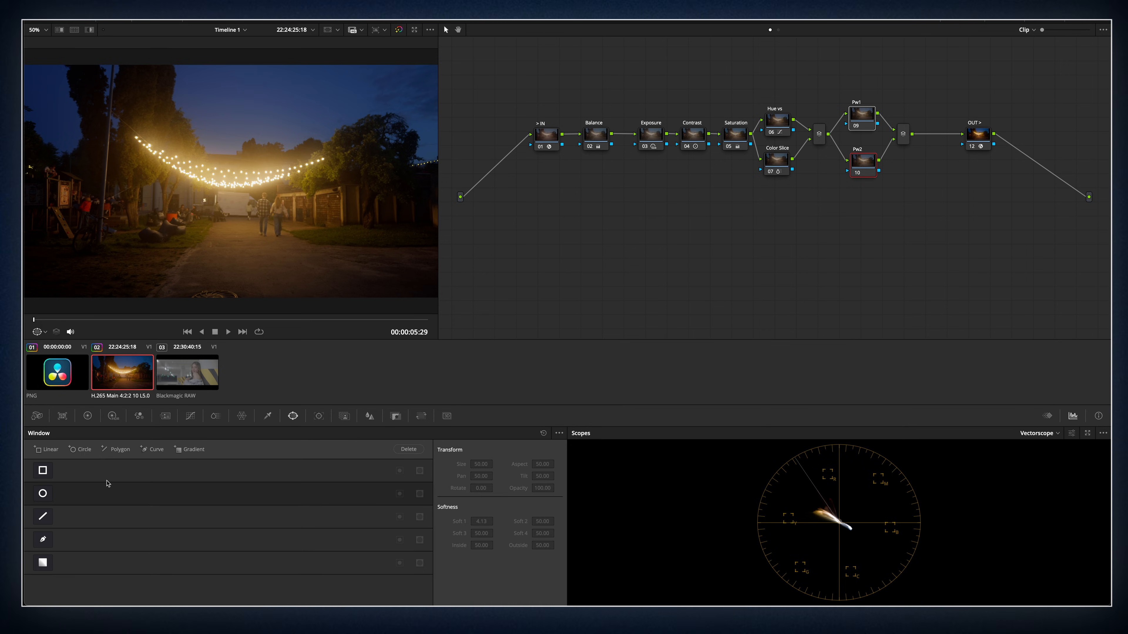
click(39, 495)
drag(294, 181, 436, 181)
drag(230, 244, 232, 295)
drag(474, 521, 478, 522)
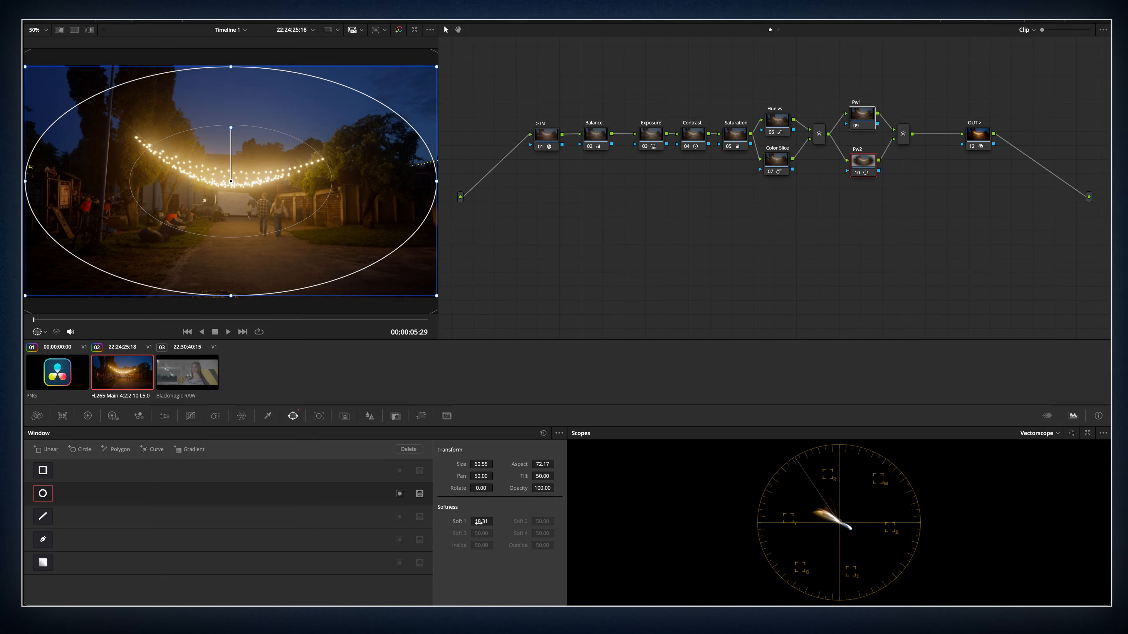
click(88, 416)
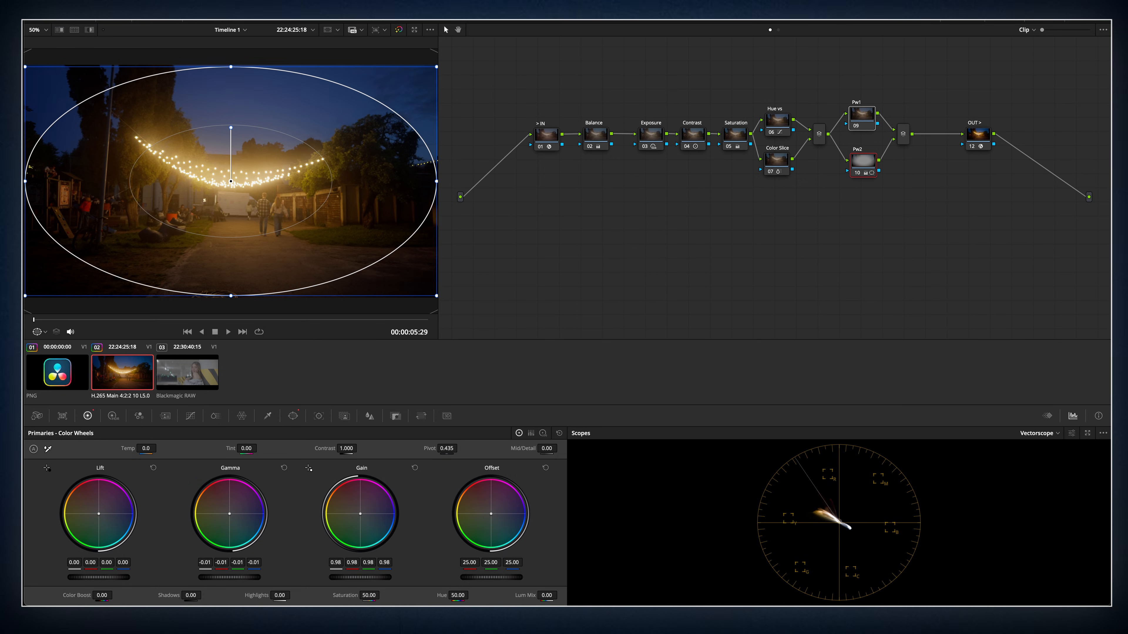
Add a power window to the Pw1 node and adjust its shape and position
click(862, 116)
click(293, 417)
click(43, 494)
drag(542, 465, 494, 521)
drag(491, 489, 485, 489)
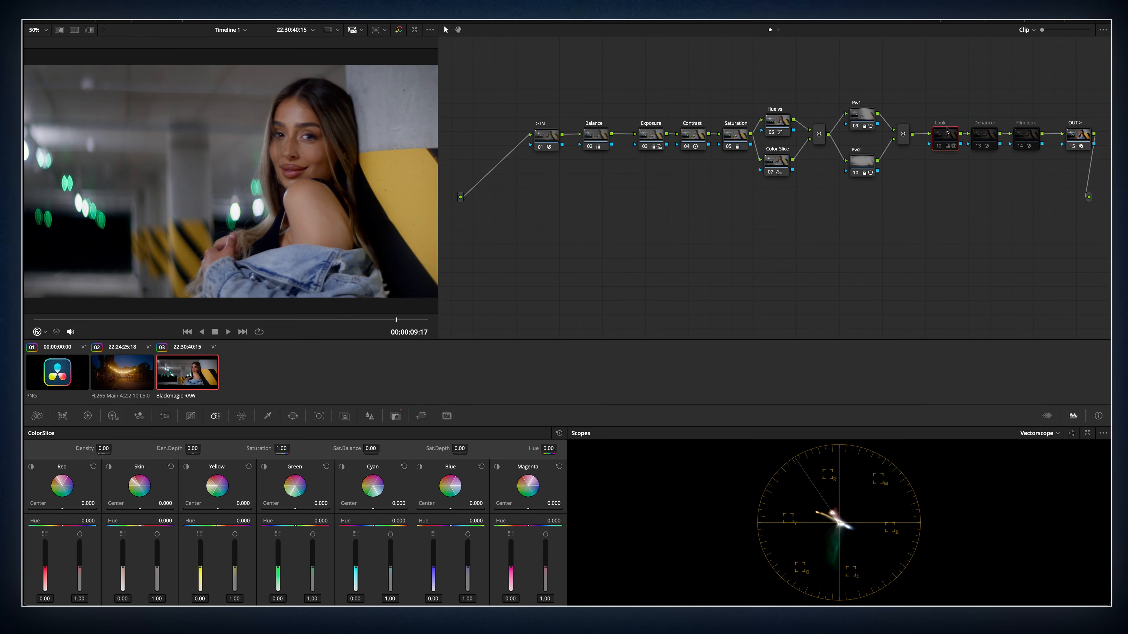
Compare the Look, Dehancer and Film look nodes on the portrait clip by enabling and disabling them in turn
key(ctrl+d)
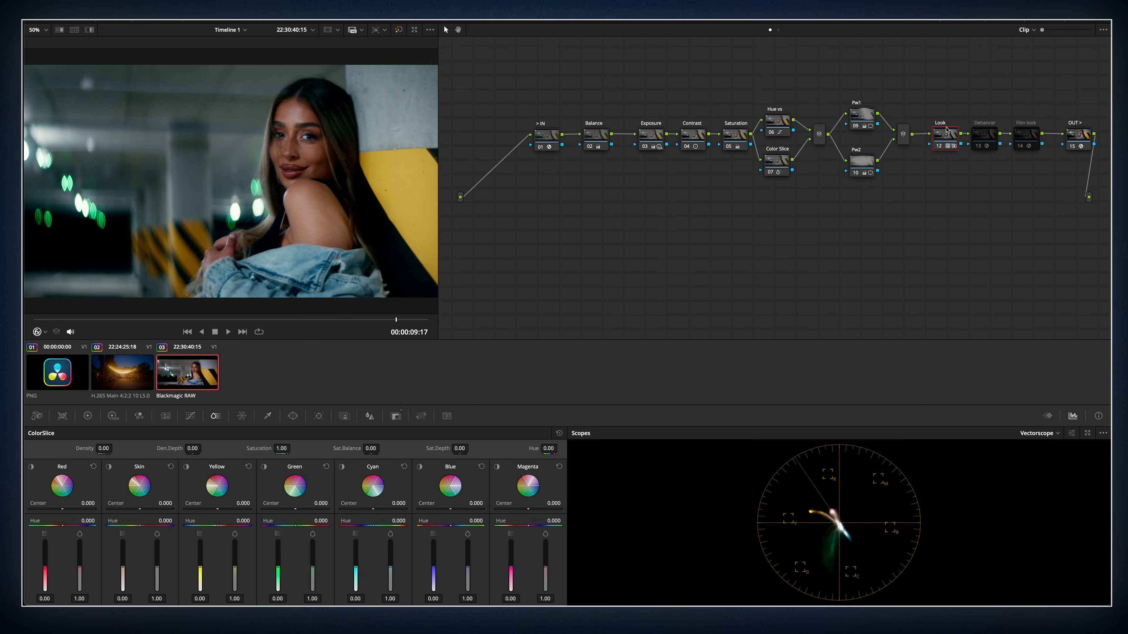
key(ctrl+d)
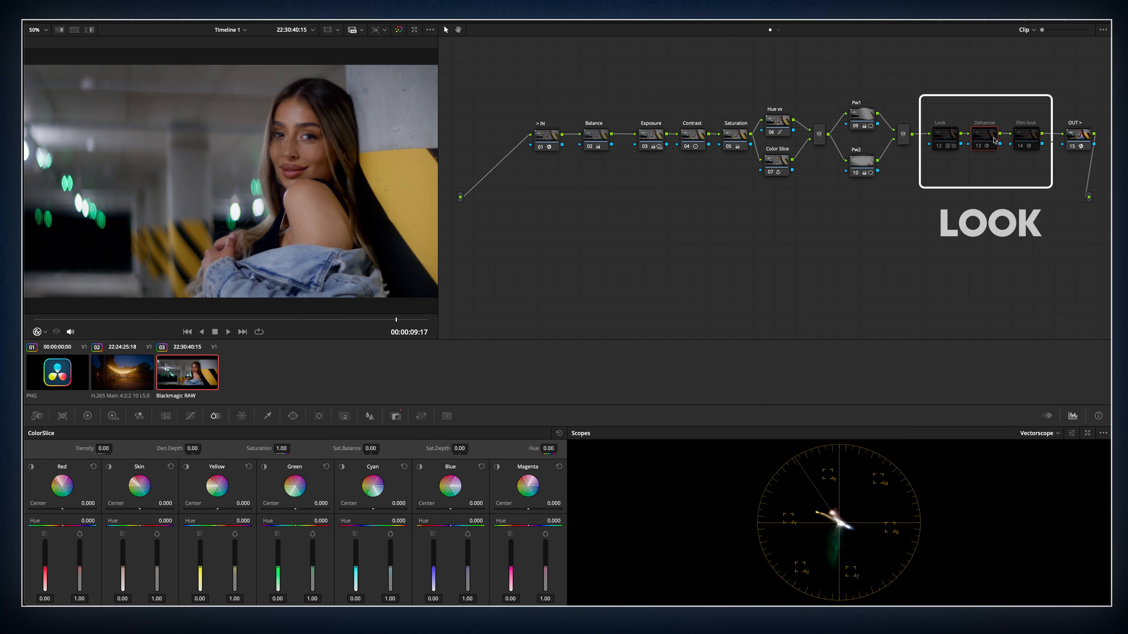
click(993, 140)
key(ctrl+d)
key(ctrl+d)
click(1031, 139)
key(ctrl+d)
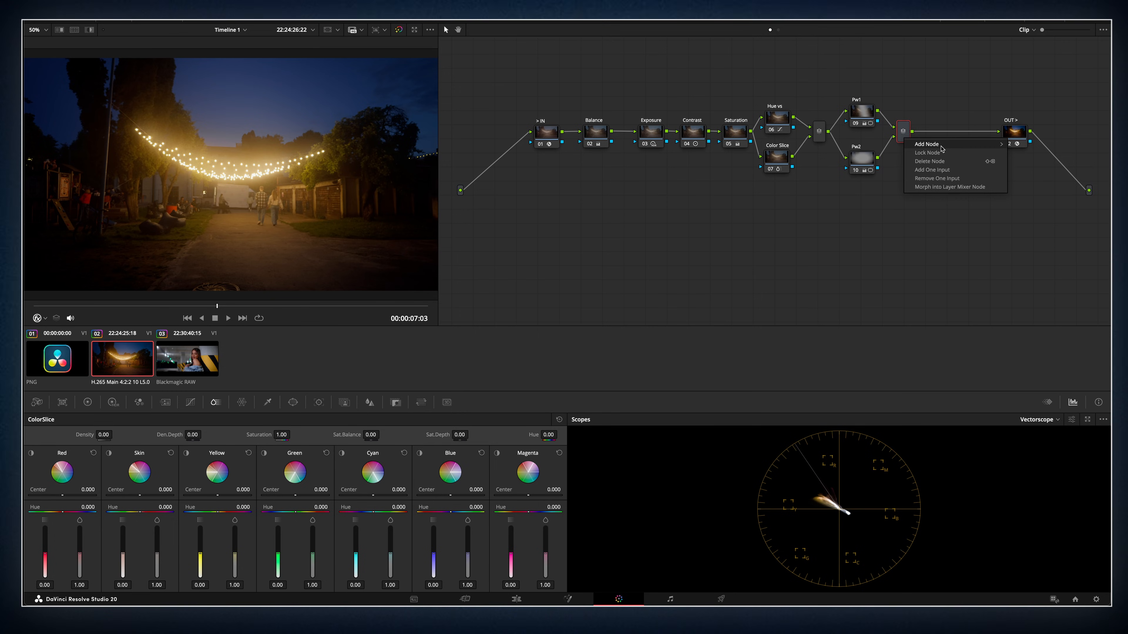
Add a serial node after the Pw1 and Pw2 mixer and apply a LUT to it
click(1029, 145)
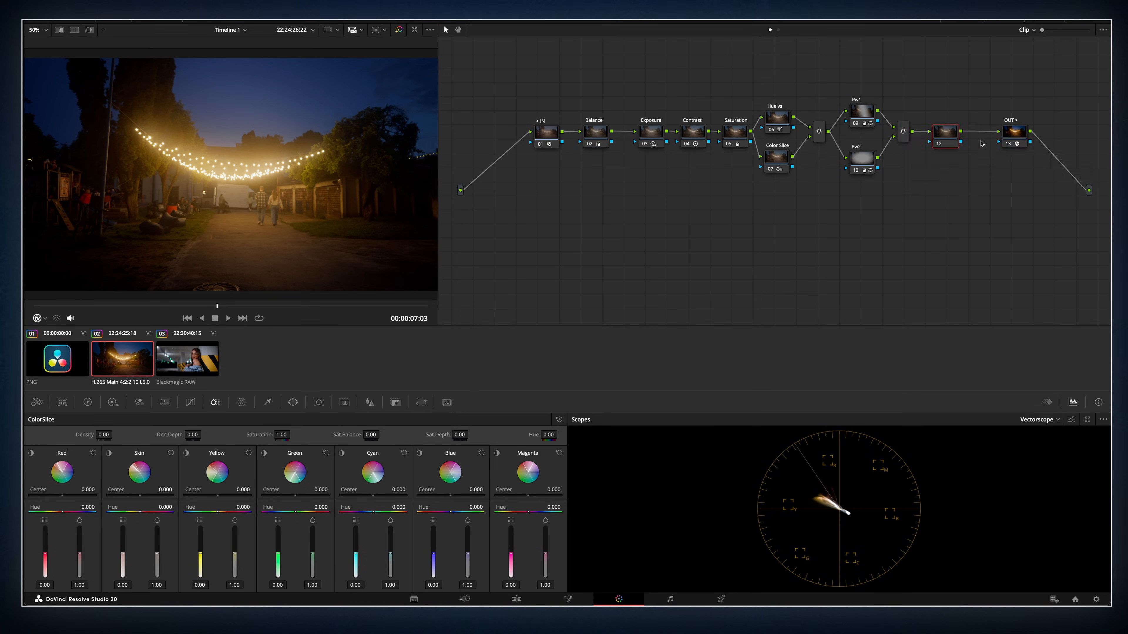
right_click(949, 136)
click(980, 242)
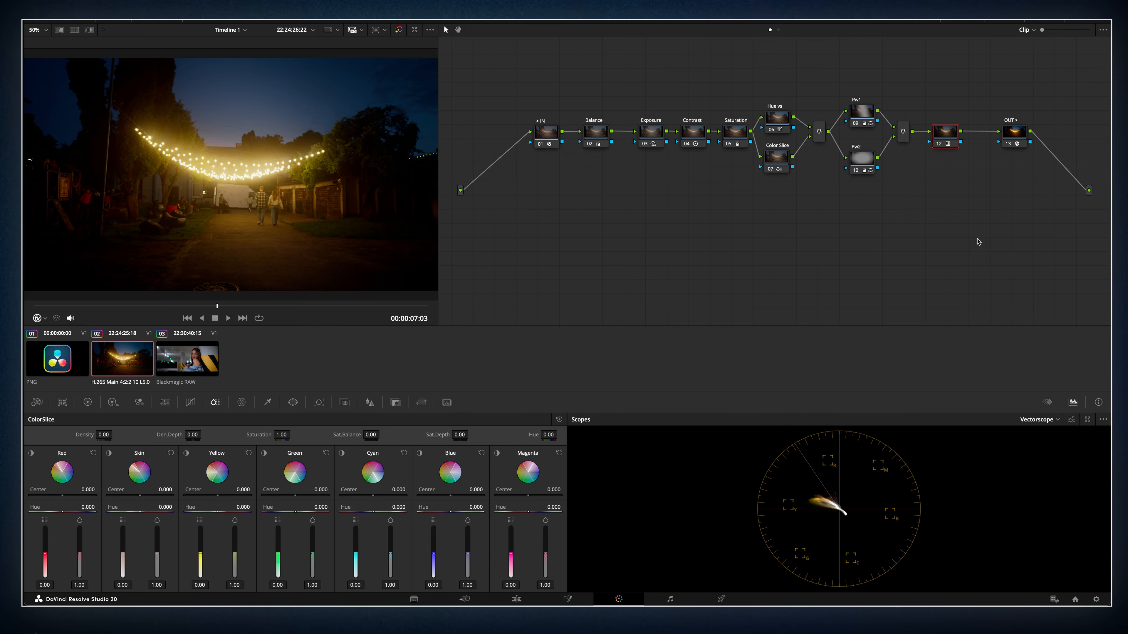
Move the OUT node farther along, add a serial node before it and try extra layer nodes
drag(1012, 132, 1054, 130)
key(alt+s)
right_click(997, 133)
mouse_move(1017, 177)
click(946, 209)
key(alt+l)
key(alt+l)
key(alt+l)
key(alt+l)
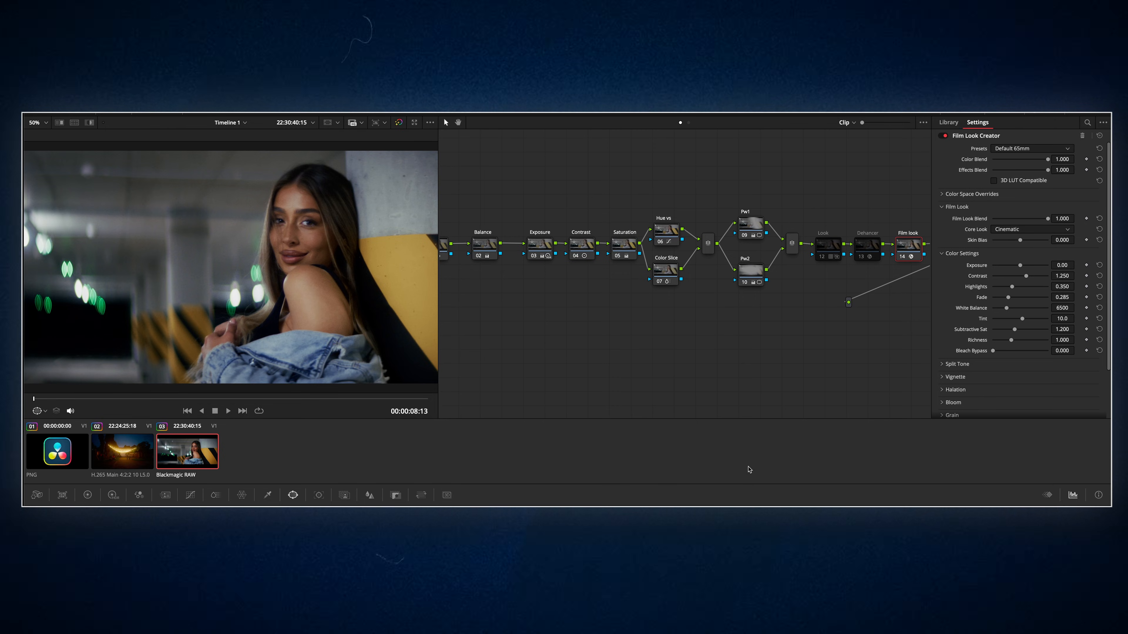
Try the Cinematic and Bleach Bypass presets of the Film Look Creator, finishing on the Clean Slate preset
click(1031, 149)
click(1017, 179)
click(1031, 148)
click(1016, 188)
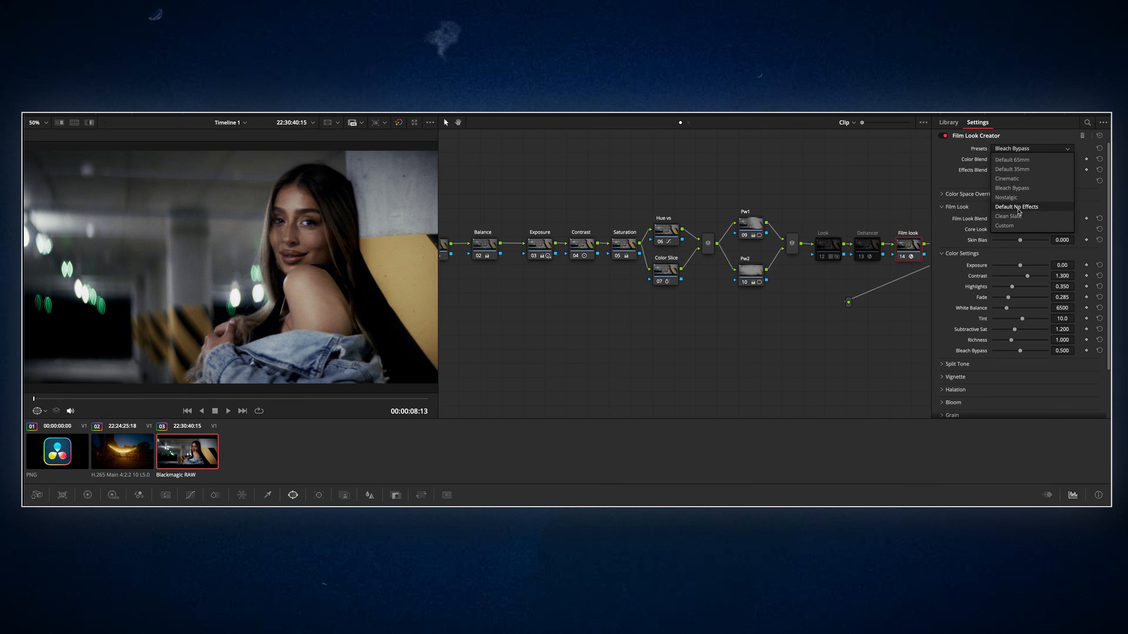
click(1007, 216)
Change the core look of the Film Look Creator and go through its remaining settings
click(1031, 229)
drag(993, 219, 1012, 240)
click(1007, 249)
scroll(1012, 320, down, 2)
click(956, 326)
Set Dehancer's film profile to Cinestill 50D and its print to Kodak 2383 Print Film with Target White at -0.357
click(1031, 282)
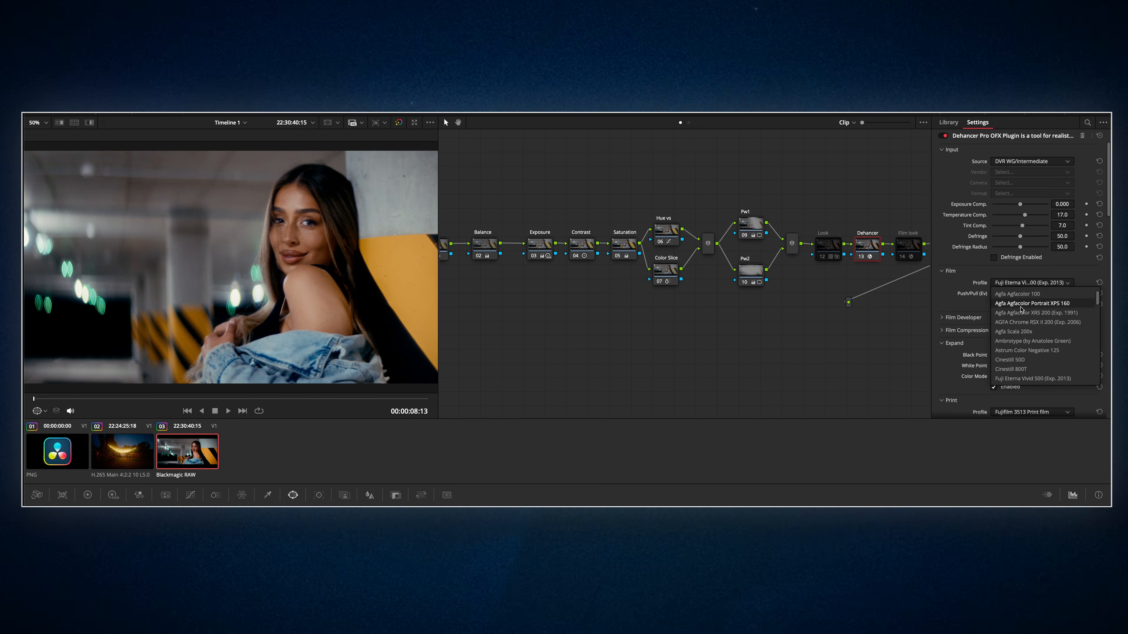
click(1009, 359)
scroll(1005, 333, down, 2)
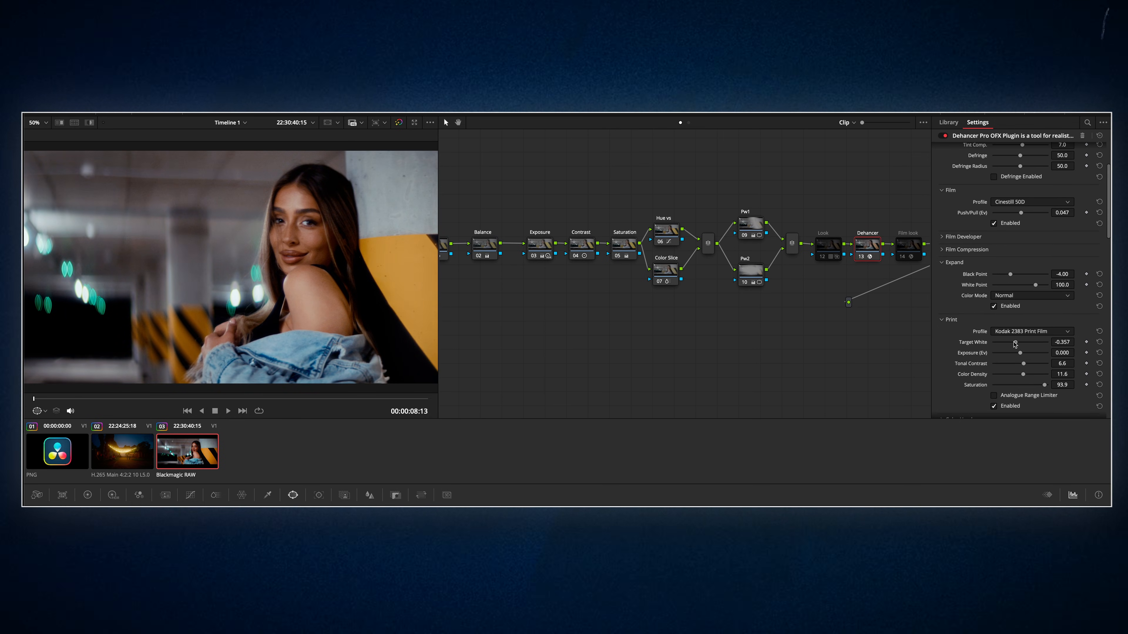
drag(1028, 343, 1014, 343)
drag(1023, 374, 1022, 374)
scroll(1016, 338, down, 5)
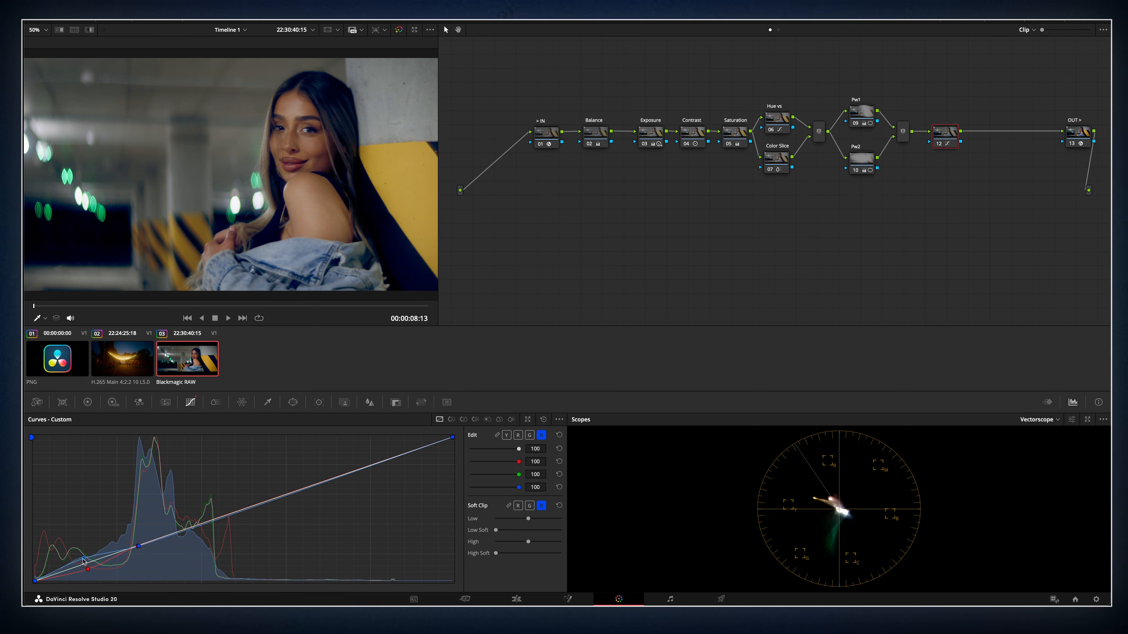
Raise the shadow point of the blue custom curve on the look node and open the primary color wheels
drag(89, 567, 83, 558)
click(87, 402)
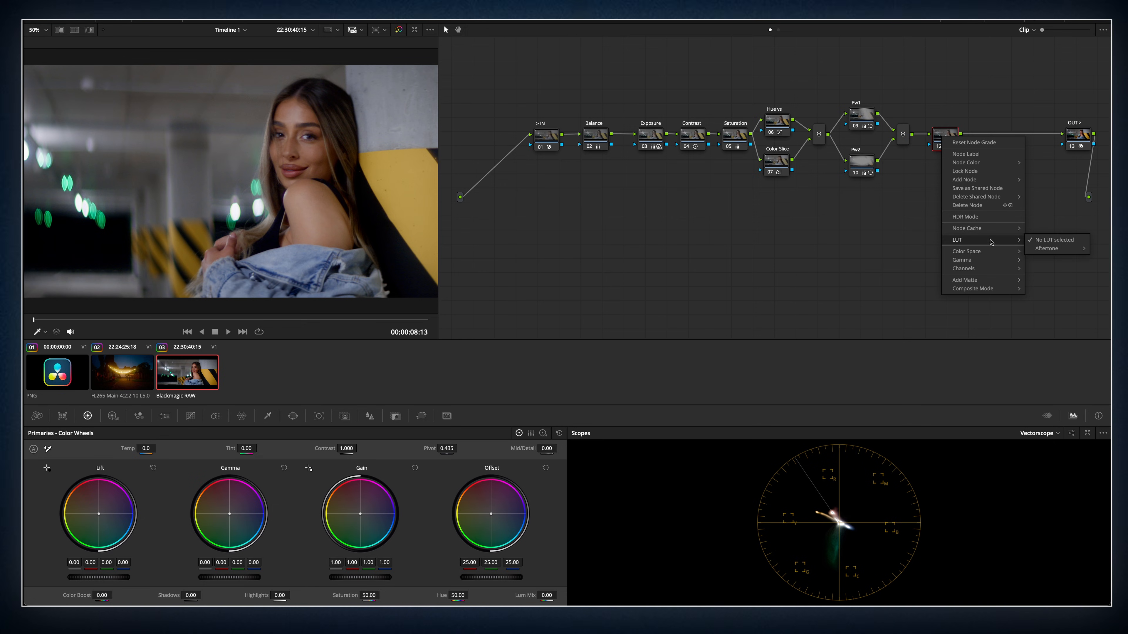
Apply an Aftertone LUT to the look node before OUT and switch it to another LUT from that set
mouse_move(1047, 251)
click(985, 259)
right_click(950, 135)
mouse_move(977, 239)
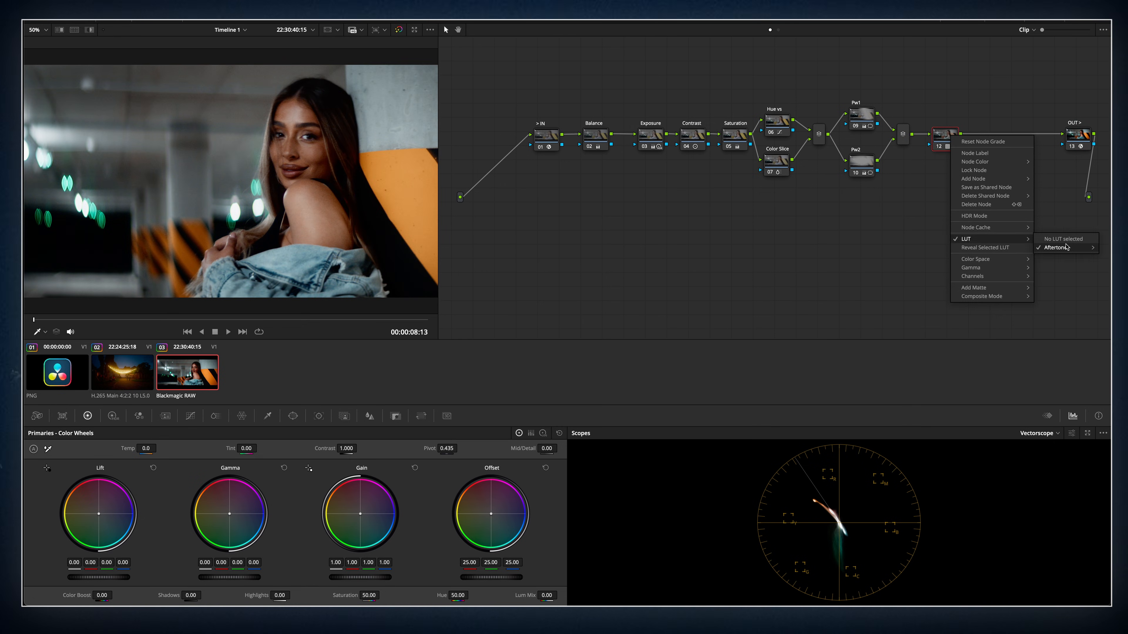
click(988, 265)
Lower the key output of the LUT node and change its composite mode
click(395, 416)
drag(471, 521, 459, 521)
right_click(948, 139)
click(999, 302)
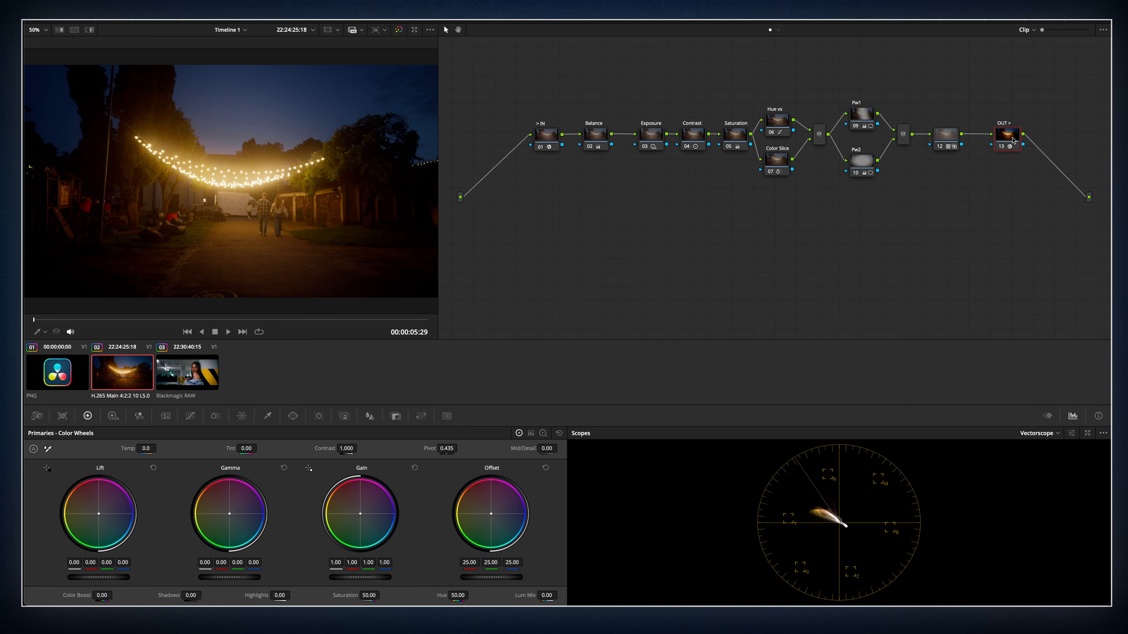
Add three serial nodes after OUT in a lower row and label them Sharp, Halation and Grain
right_click(1012, 140)
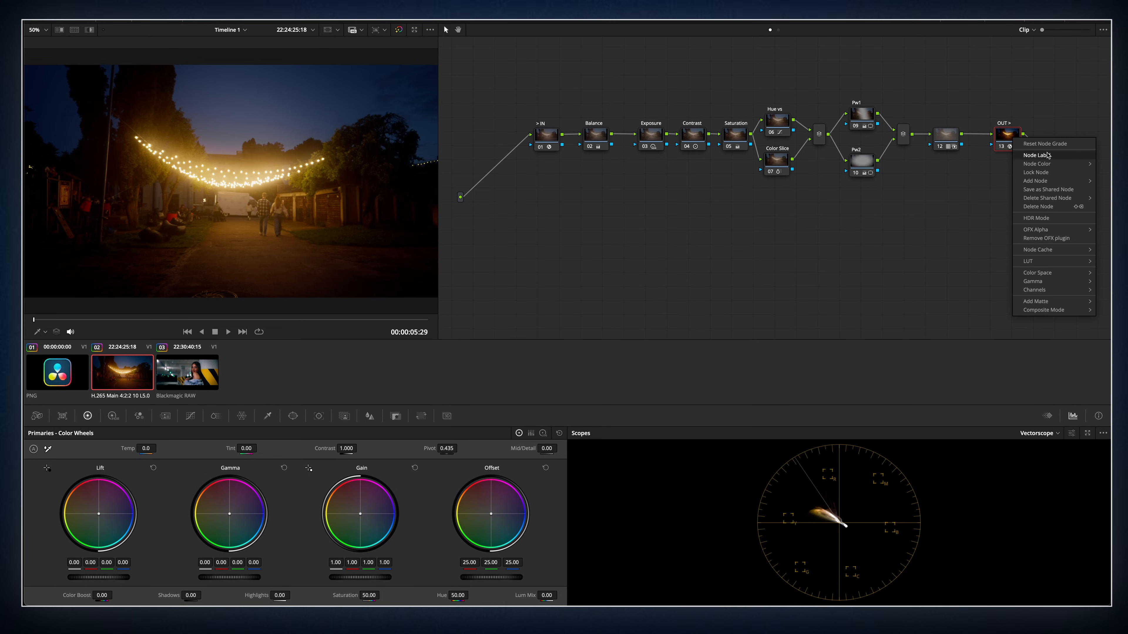
mouse_move(1055, 179)
click(1005, 181)
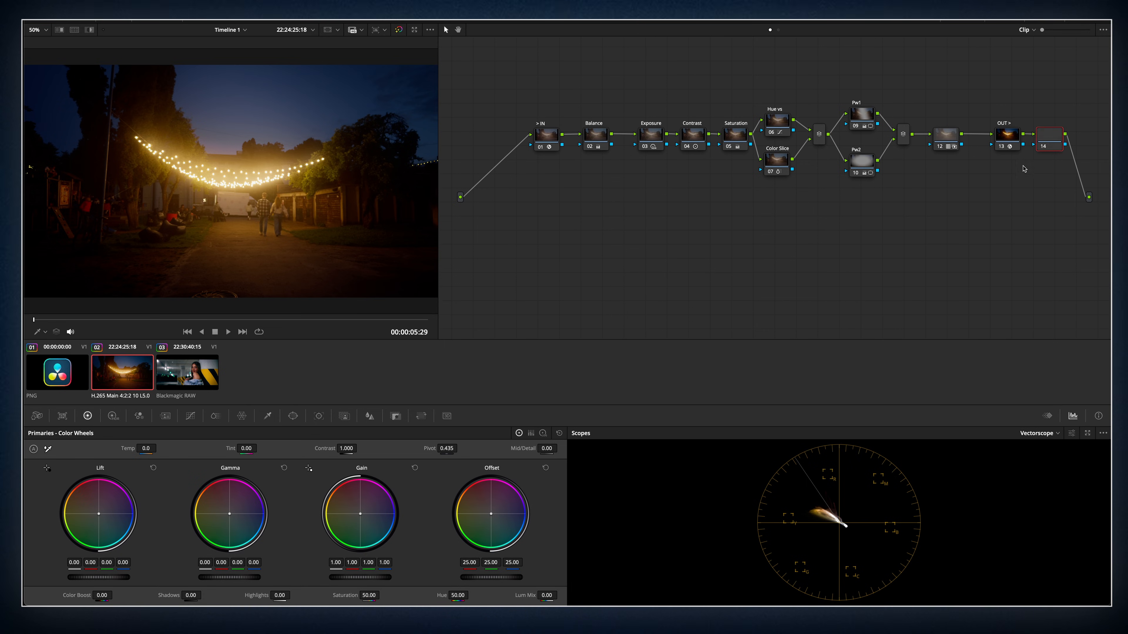
text(Sharp)
right_click(891, 240)
click(909, 256)
text(Halation)
click(928, 240)
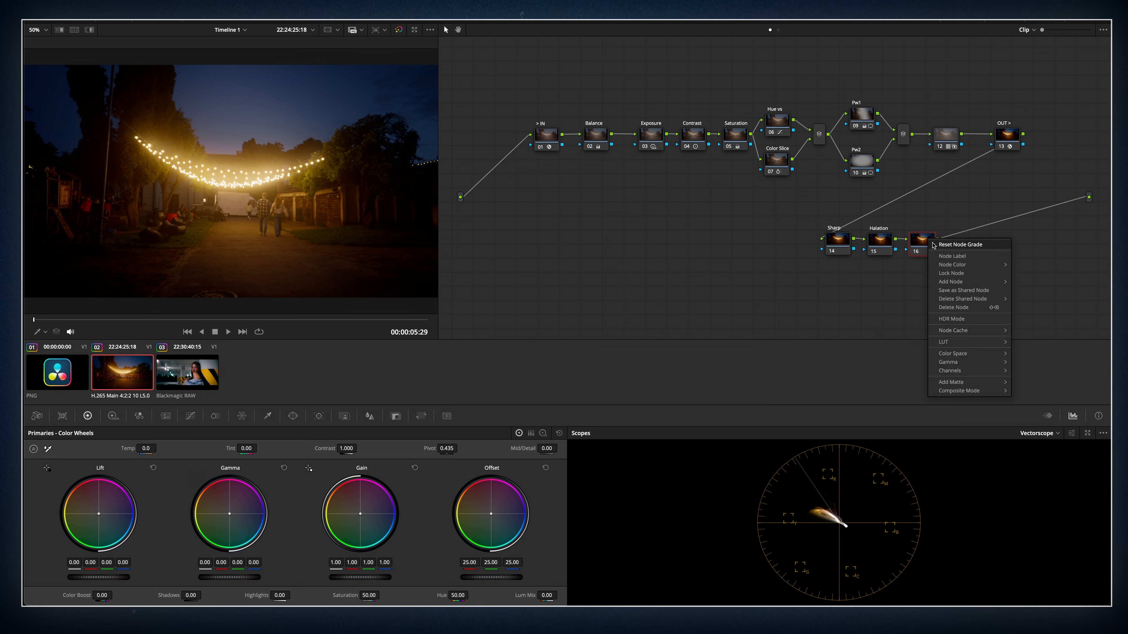
Set the blur radius of the Sharp node to 0.52 on all channels
click(841, 241)
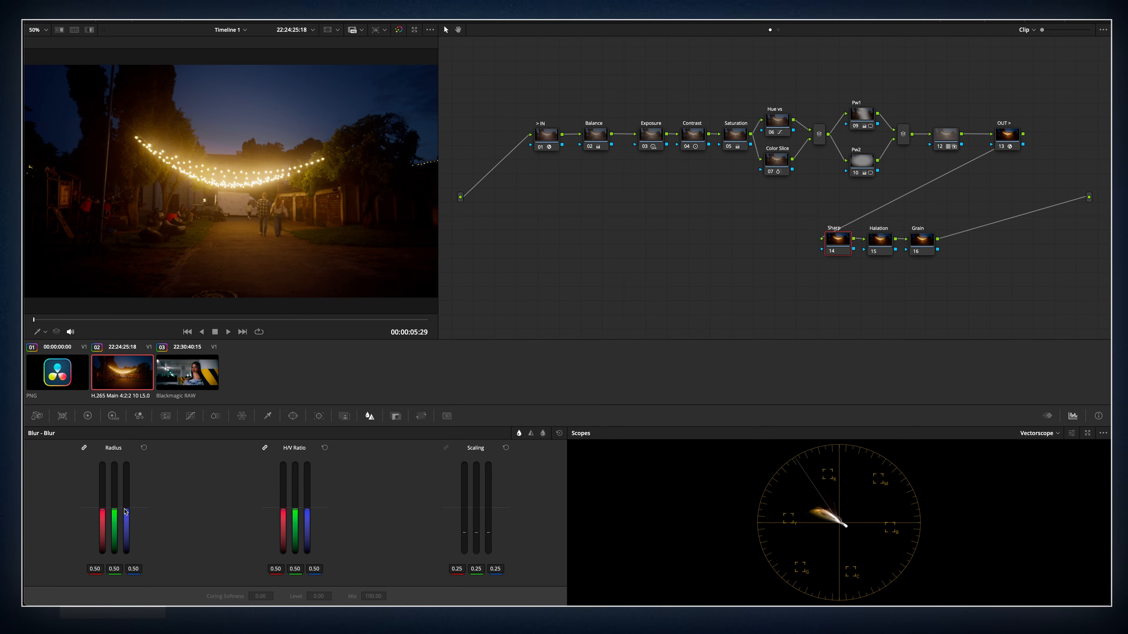
drag(115, 510, 114, 512)
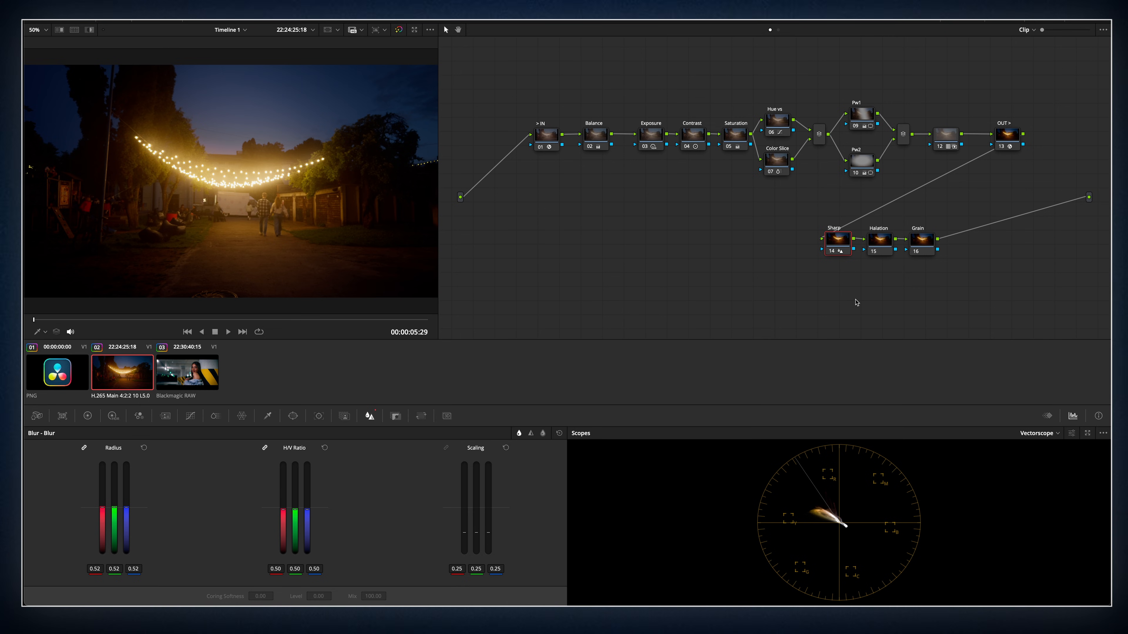
Apply the halation effect and the film grain effect to their matching nodes and open the halation's Secondary Glow settings
key(shift+space)
text(halation)
key(Return)
click(922, 241)
key(shift+space)
text(grain)
key(Return)
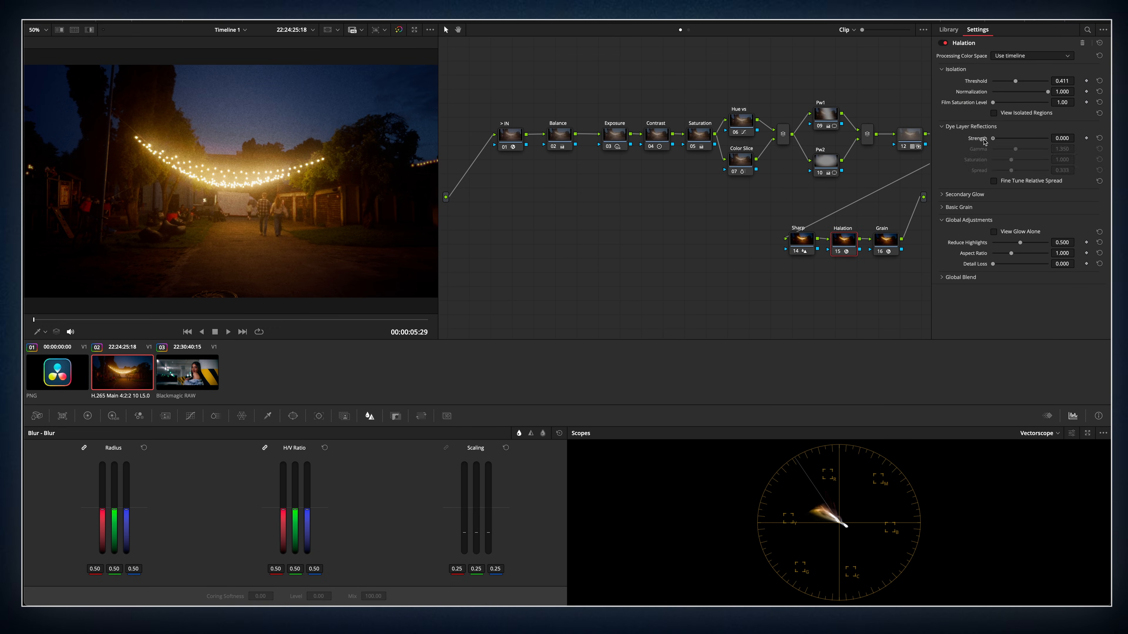
click(963, 194)
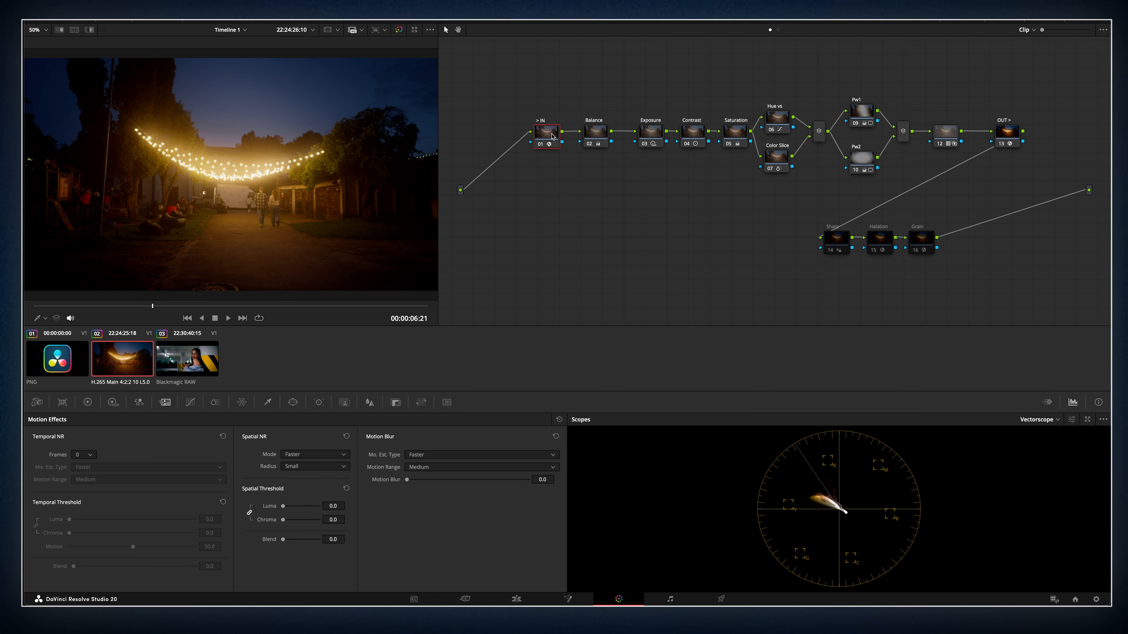
Add a serial node before the IN node and label it NR
right_click(552, 134)
mouse_move(587, 177)
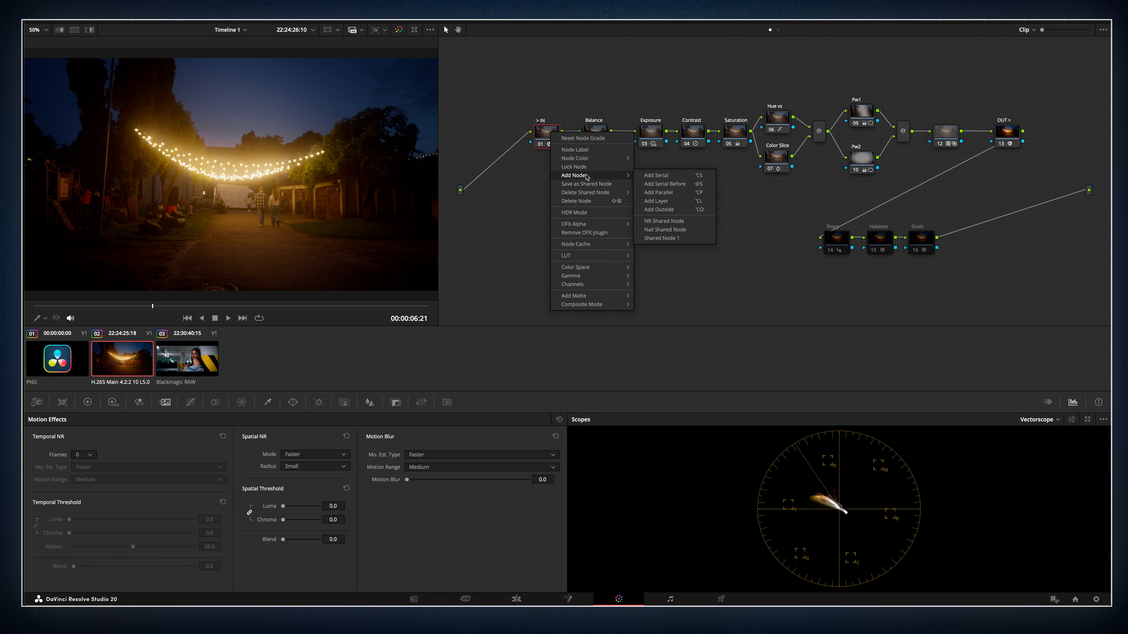
click(662, 183)
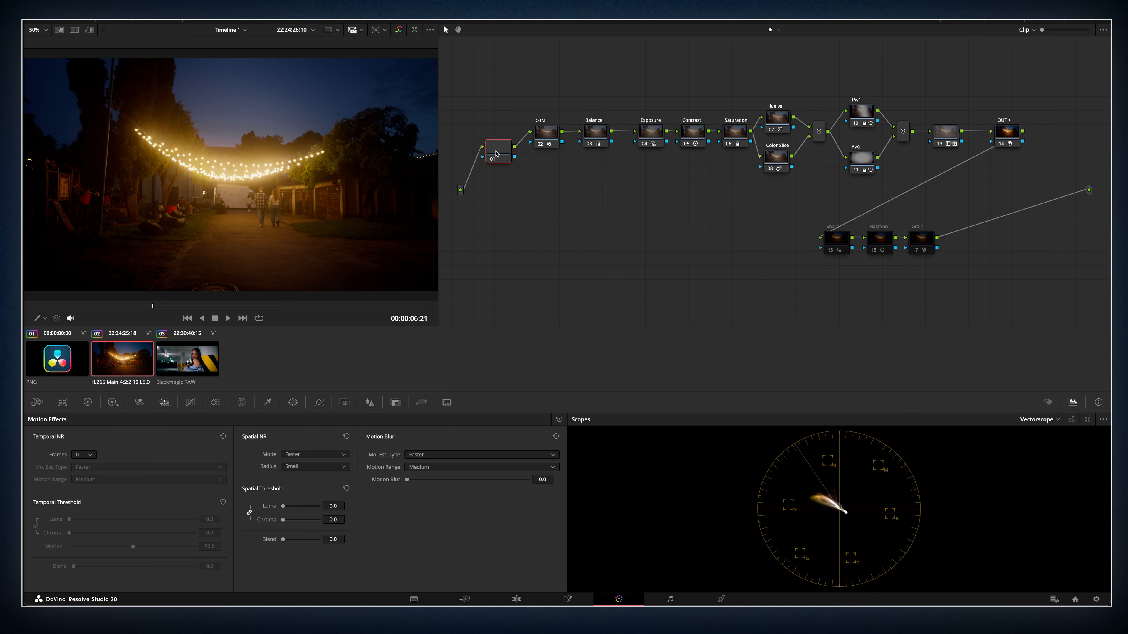
right_click(490, 139)
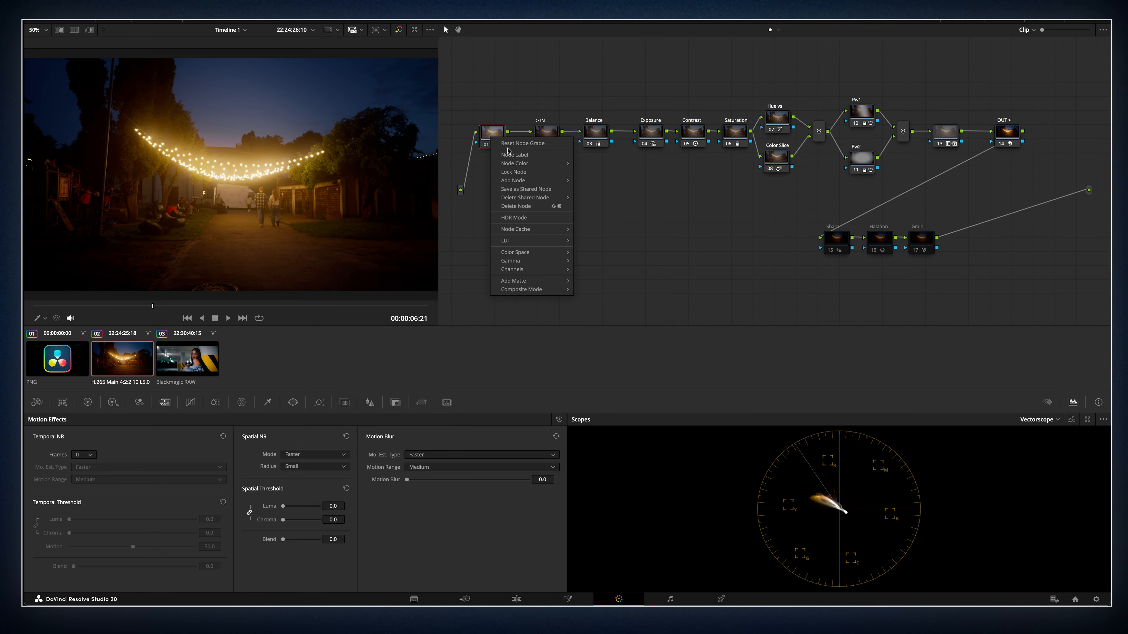
click(515, 155)
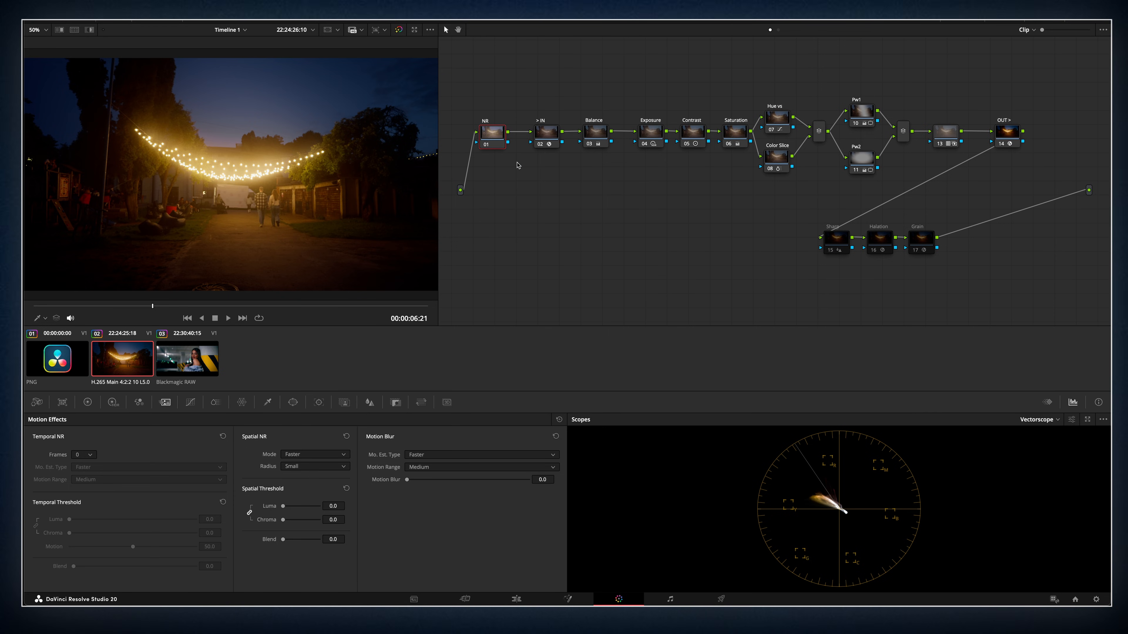
Move NR above the row and set its temporal noise reduction to 2 frames, Better, threshold 8.1, with Enhanced spatial reduction at chroma 4.6
drag(491, 132, 493, 104)
click(82, 484)
click(102, 469)
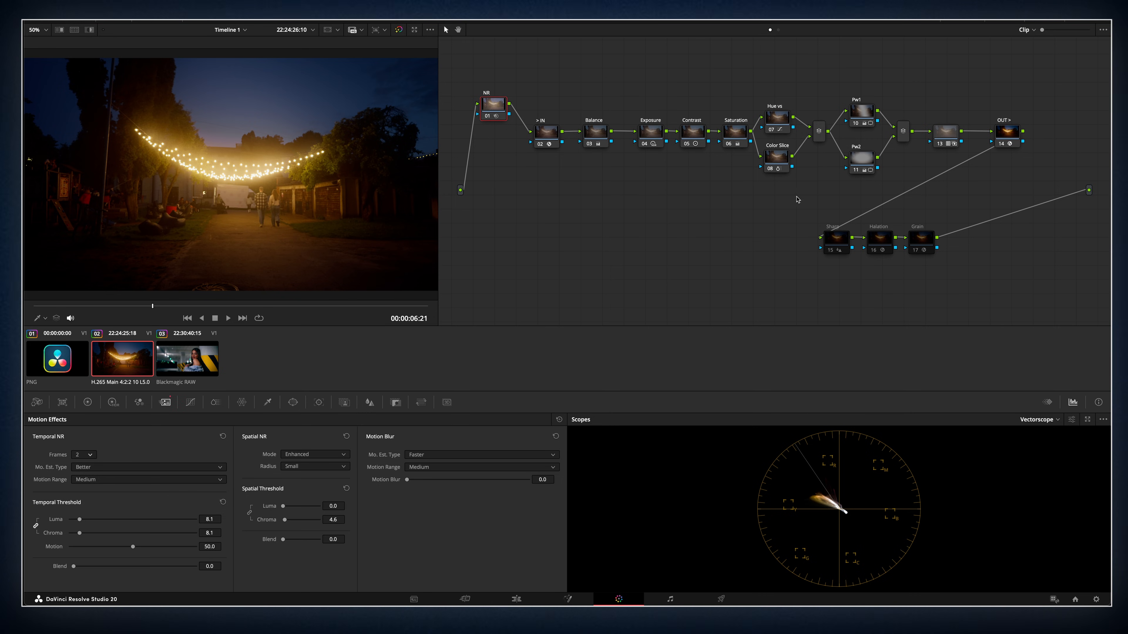
Add a serial node after the Grain node and label it Indicate
right_click(917, 240)
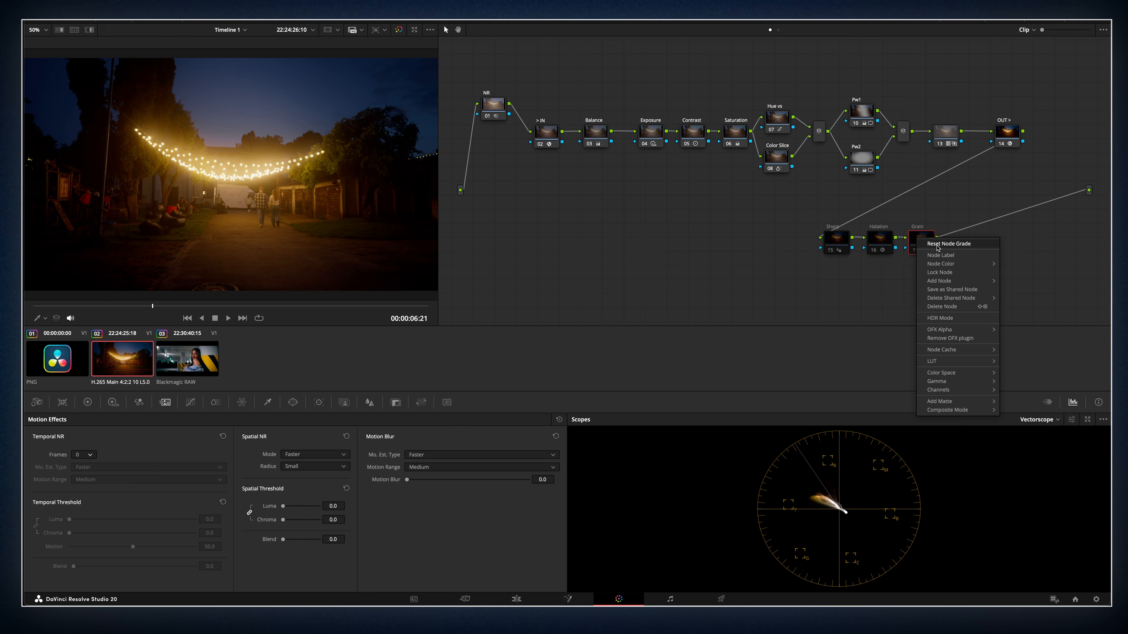
mouse_move(951, 280)
click(1021, 280)
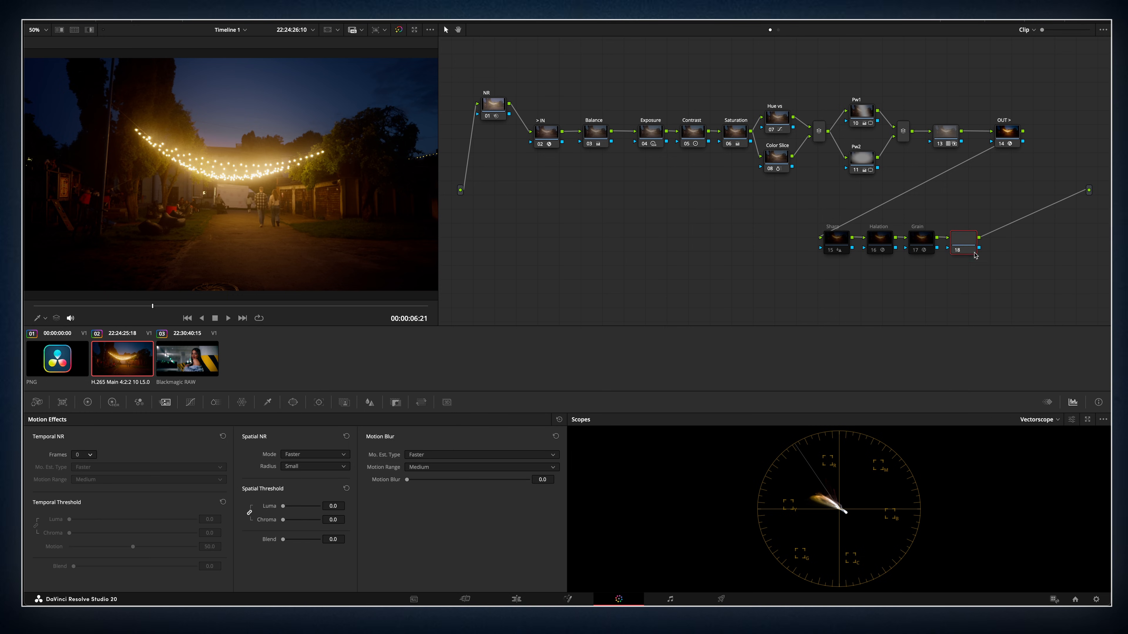
right_click(962, 241)
click(981, 257)
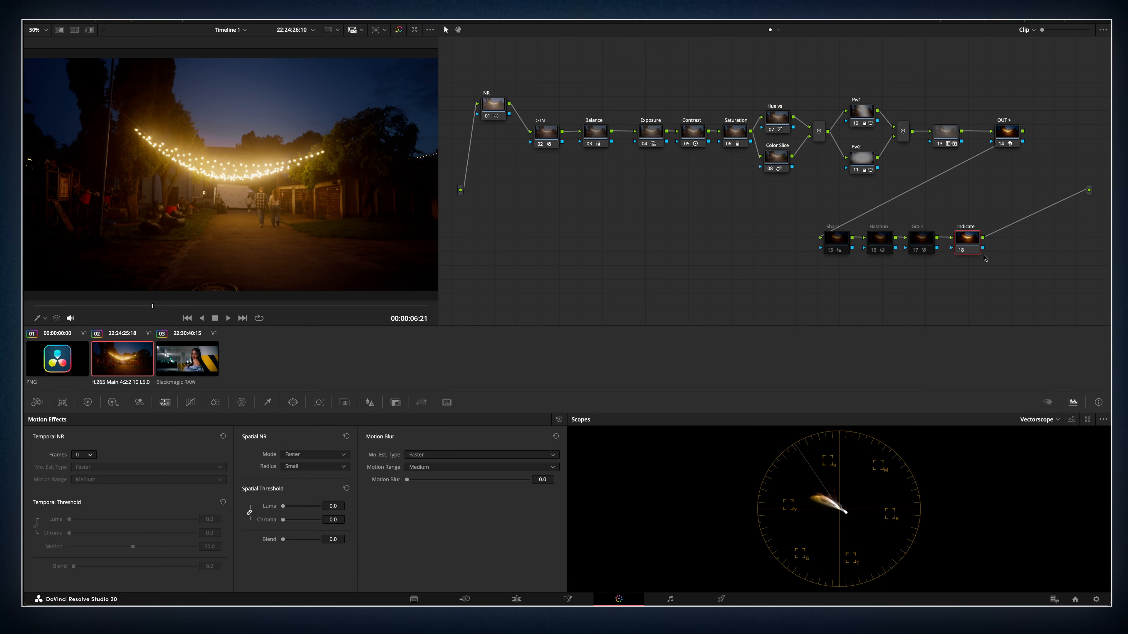
Apply the DCTL effect to the Indicate node with Nailer v1.0 as its DCTL
key(shift+space)
text(dctl)
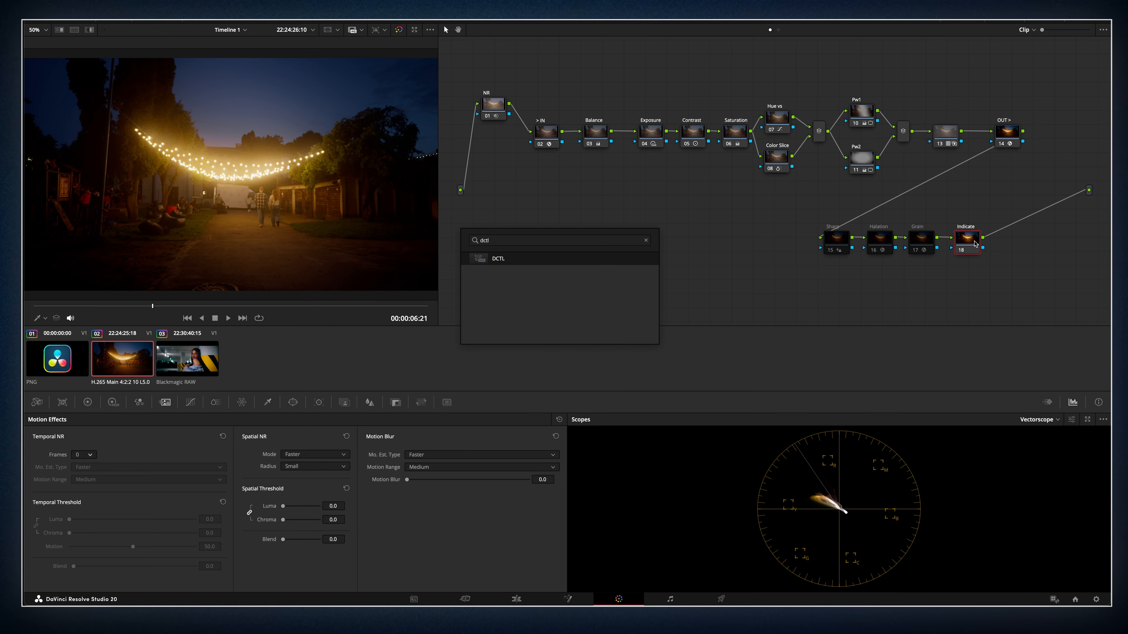
key(Return)
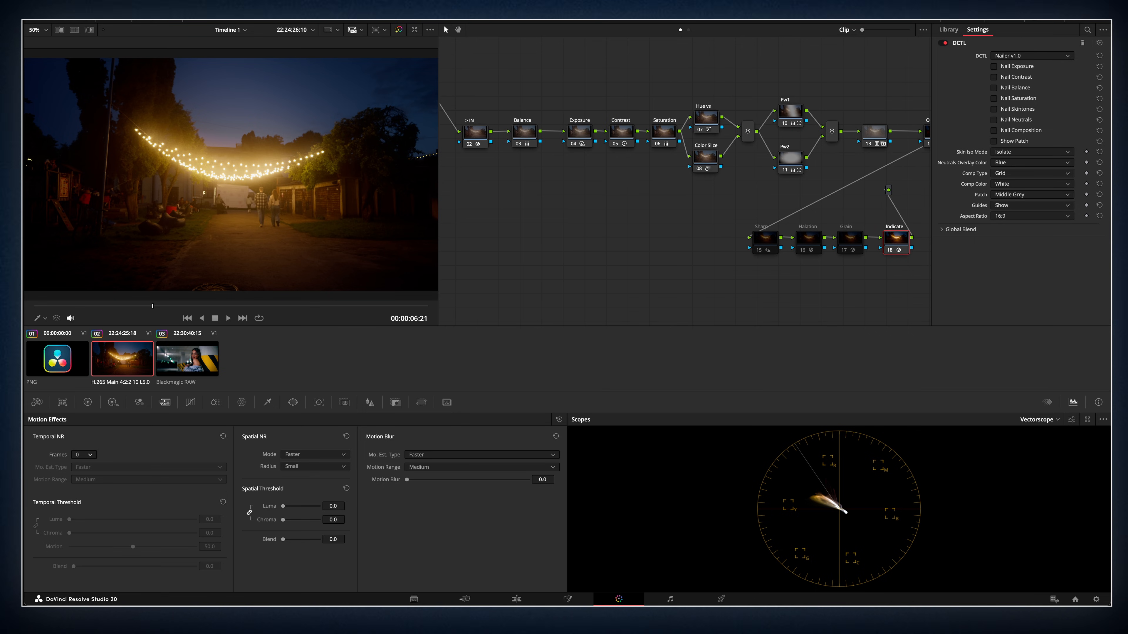
Examine the clip with the Nail Exposure, Nail Contrast, Nail Balance and Nail Saturation overlays one after another
click(994, 67)
click(993, 66)
click(993, 77)
click(993, 77)
click(994, 88)
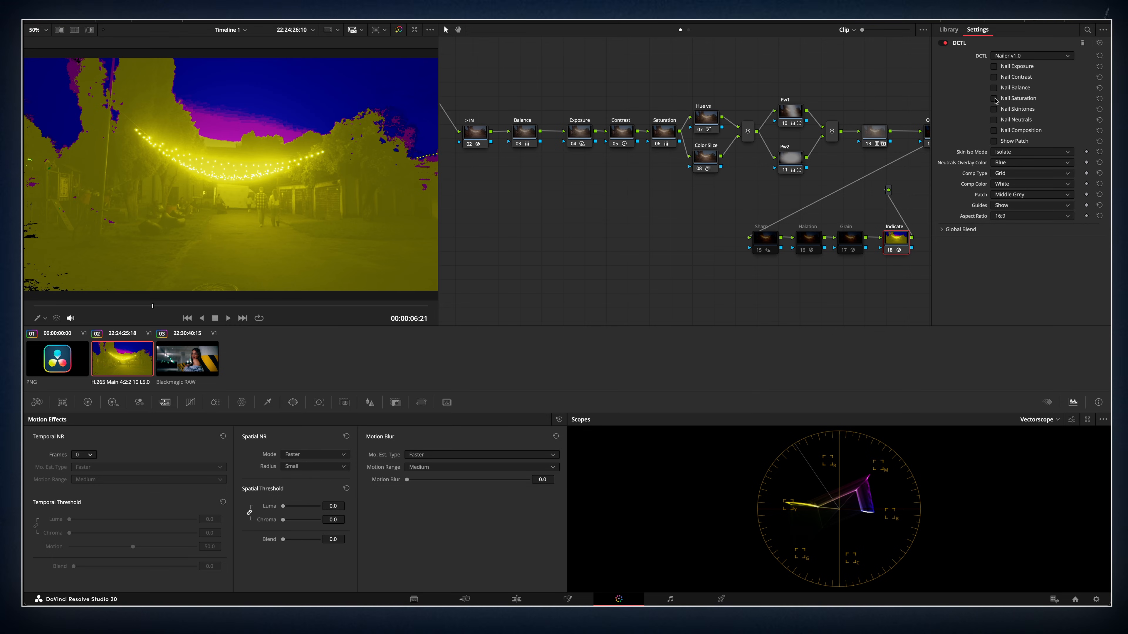
click(994, 87)
click(993, 99)
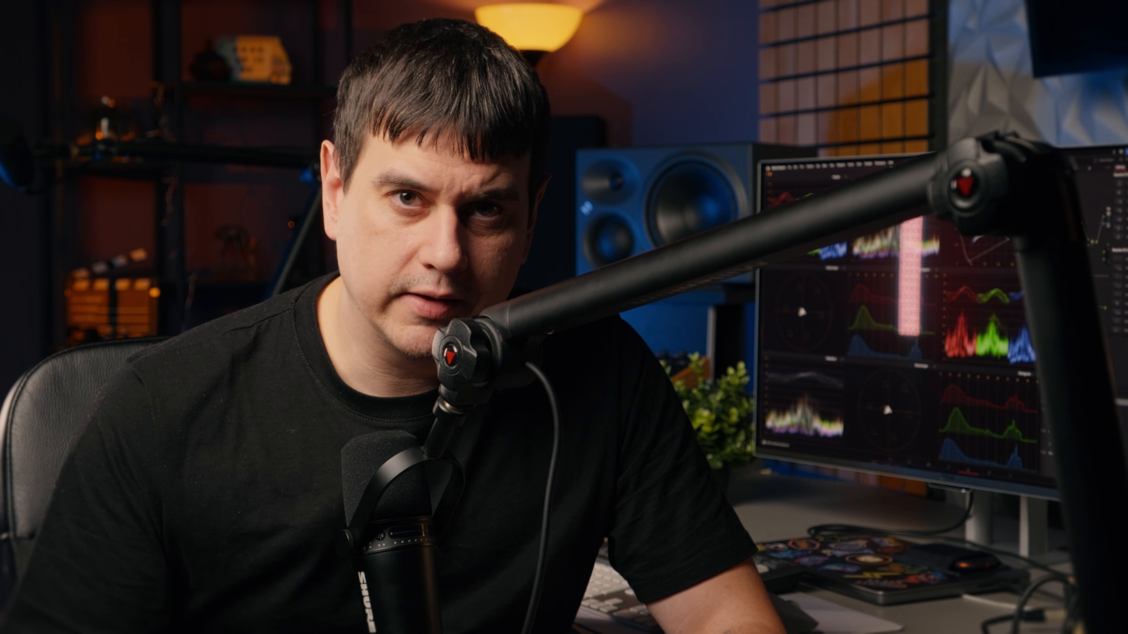
Save the Indicate node and the NR node as shared nodes
right_click(890, 242)
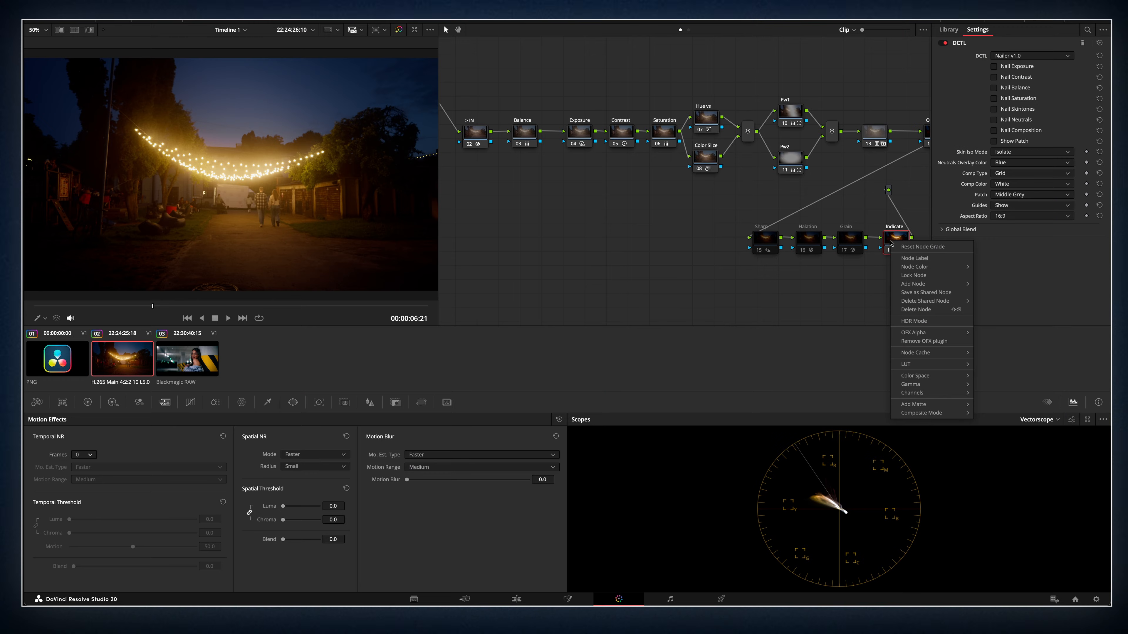
click(922, 293)
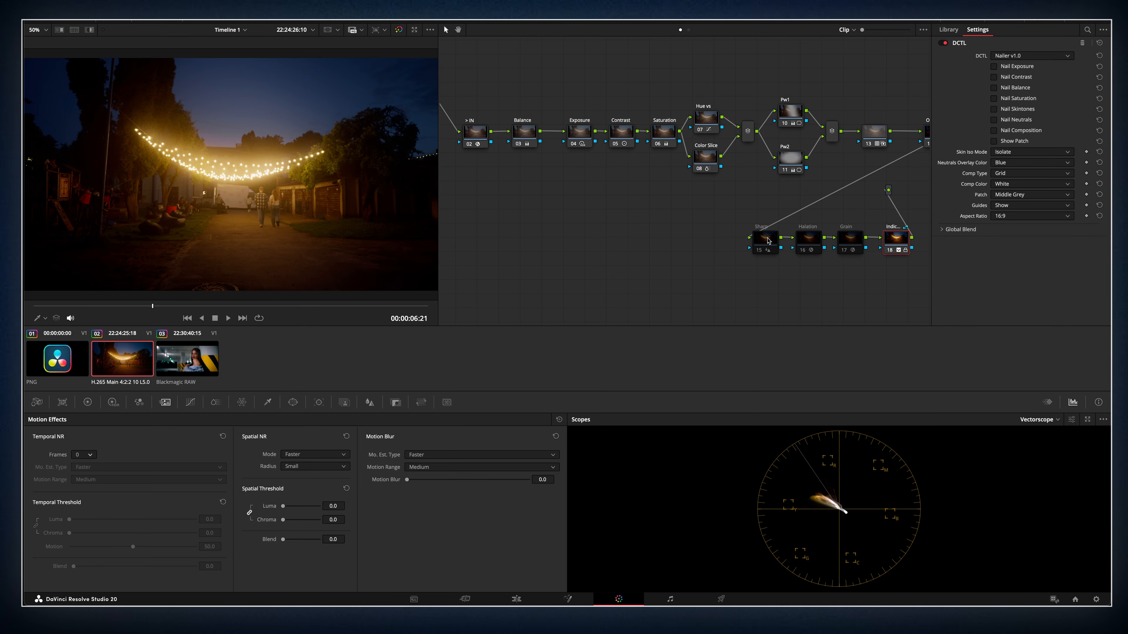
drag(648, 203, 761, 219)
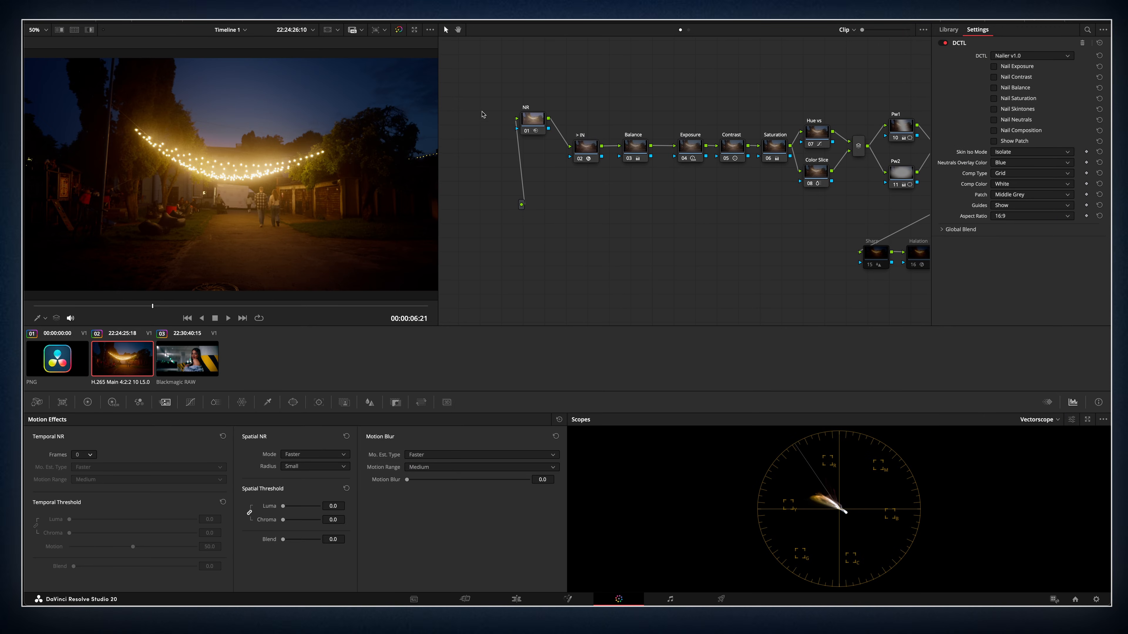
right_click(535, 118)
click(577, 169)
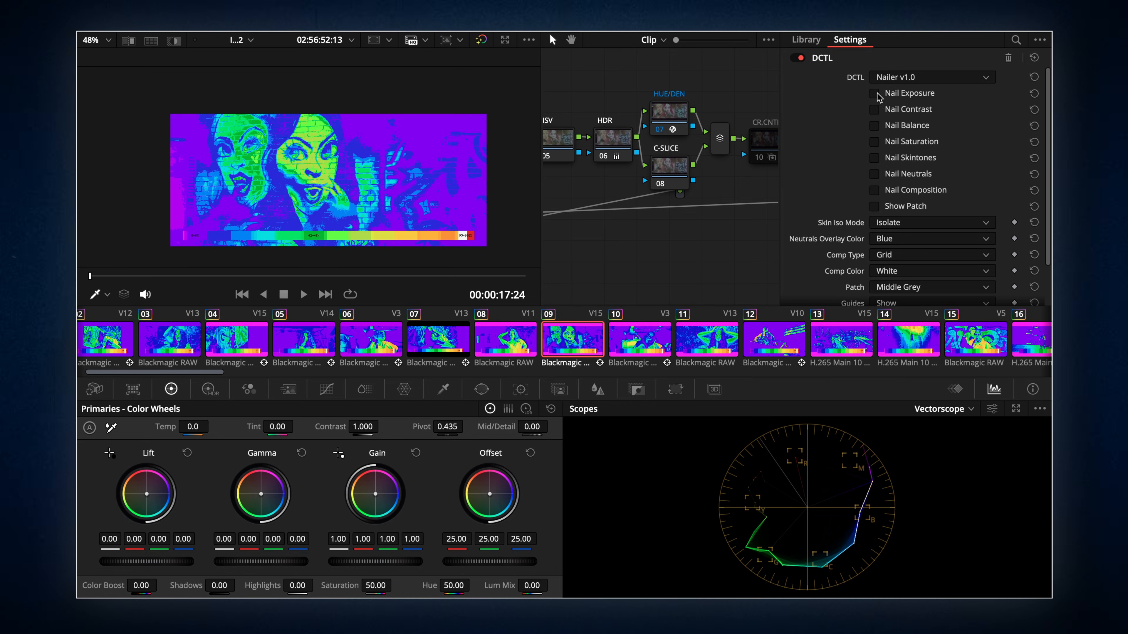
Check the mural clip and its neighbouring clips with the shared Nailer's exposure and saturation overlays
click(875, 93)
click(875, 142)
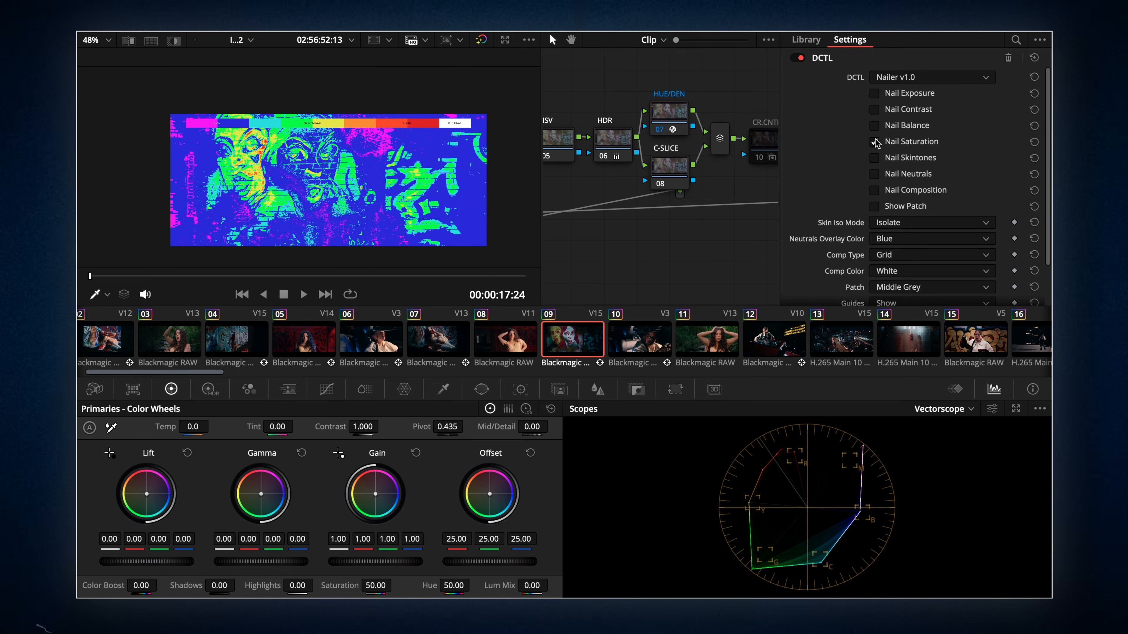
click(874, 141)
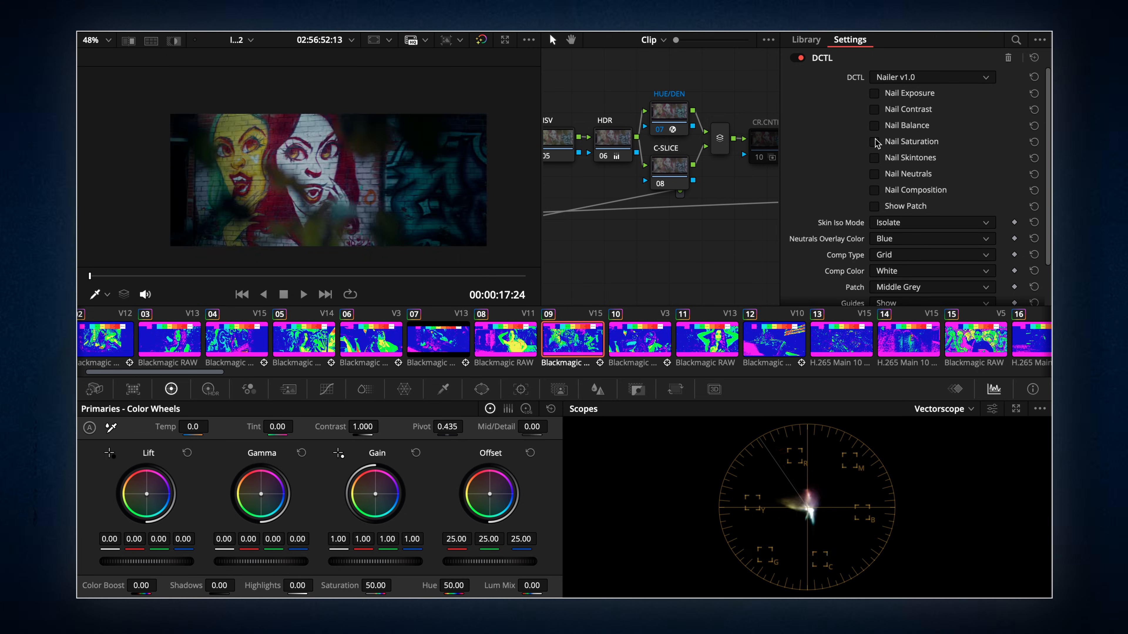